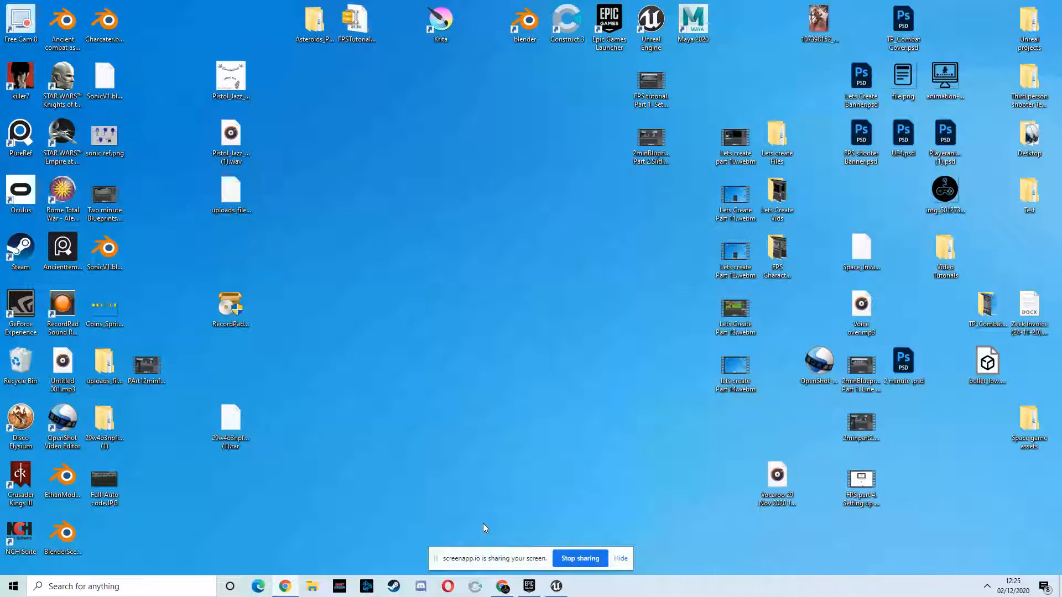
- Switch to the Unreal Engine editor and open the TrailPack folder to show its contents
{"action": "left_click", "coordinate": [558, 588]}
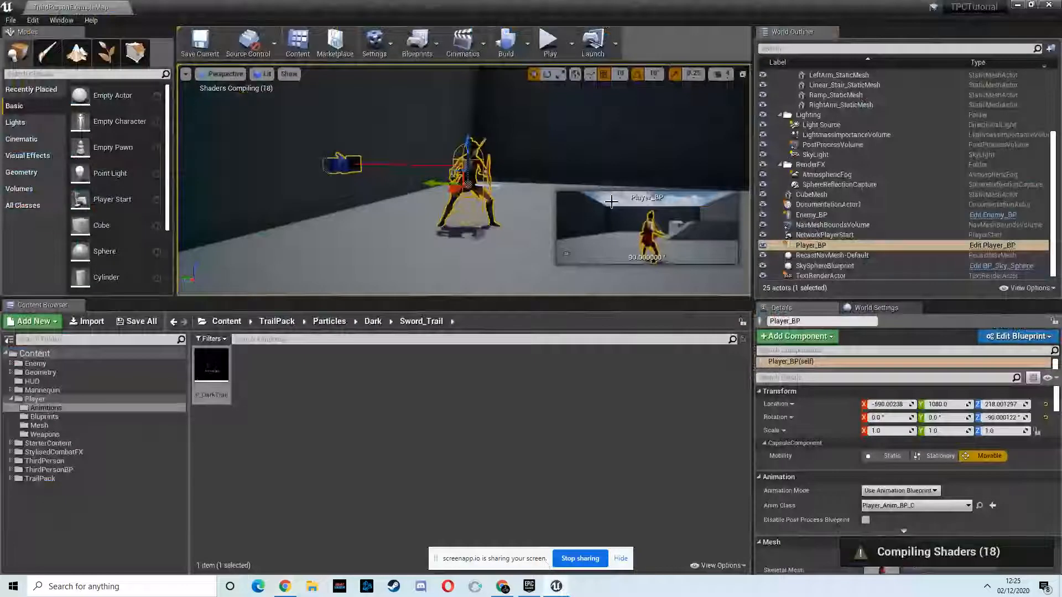
{"action": "right_click_drag", "start_coordinate": [407, 162], "coordinate": [375, 154]}
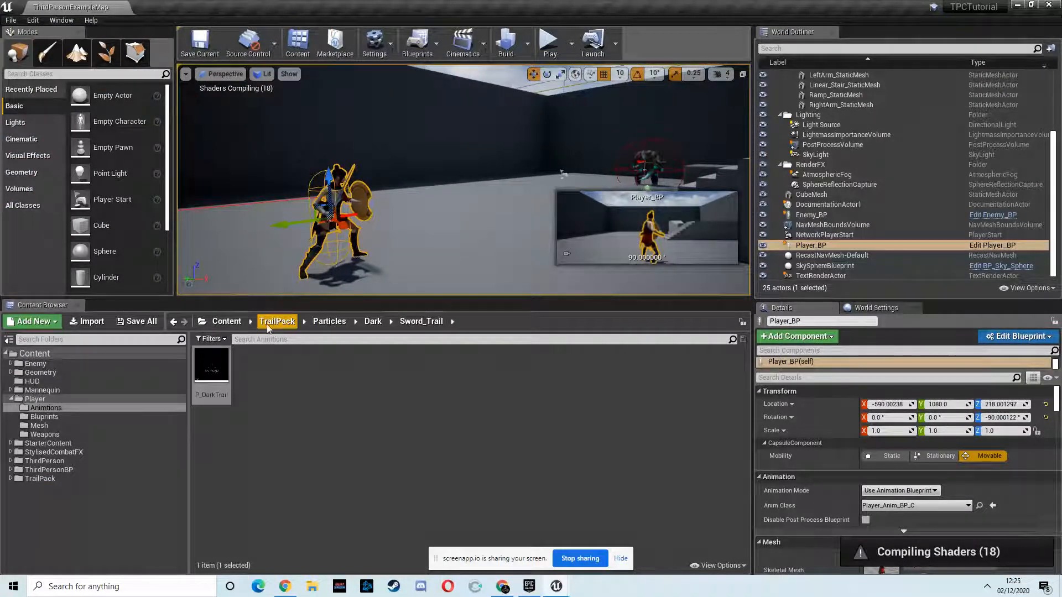
{"action": "left_click", "coordinate": [279, 322]}
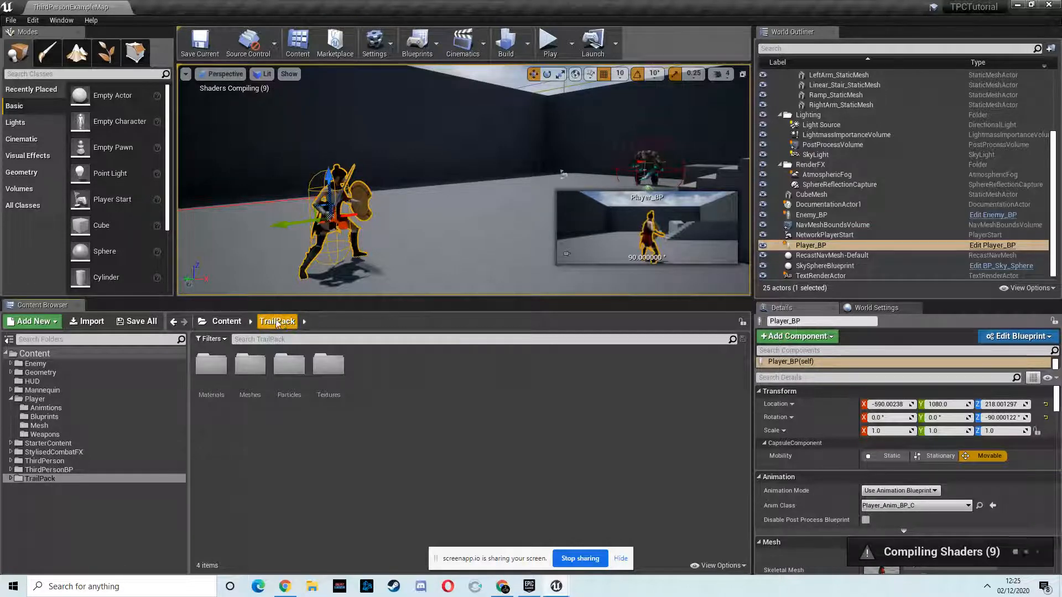
{"action": "right_click_drag", "start_coordinate": [417, 219], "coordinate": [417, 218]}
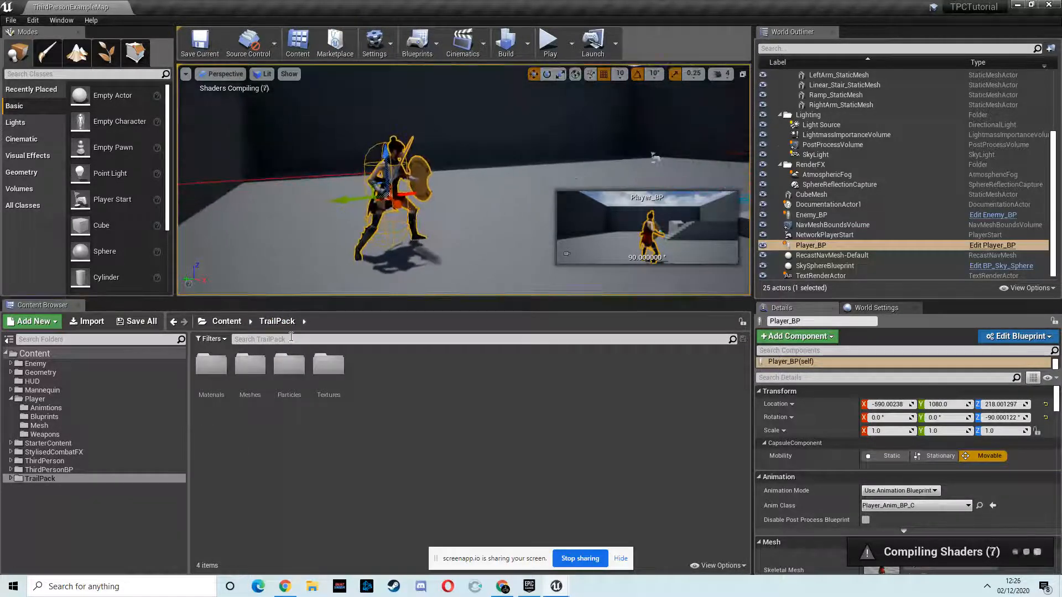
{"action": "right_click_drag", "start_coordinate": [499, 177], "coordinate": [385, 138]}
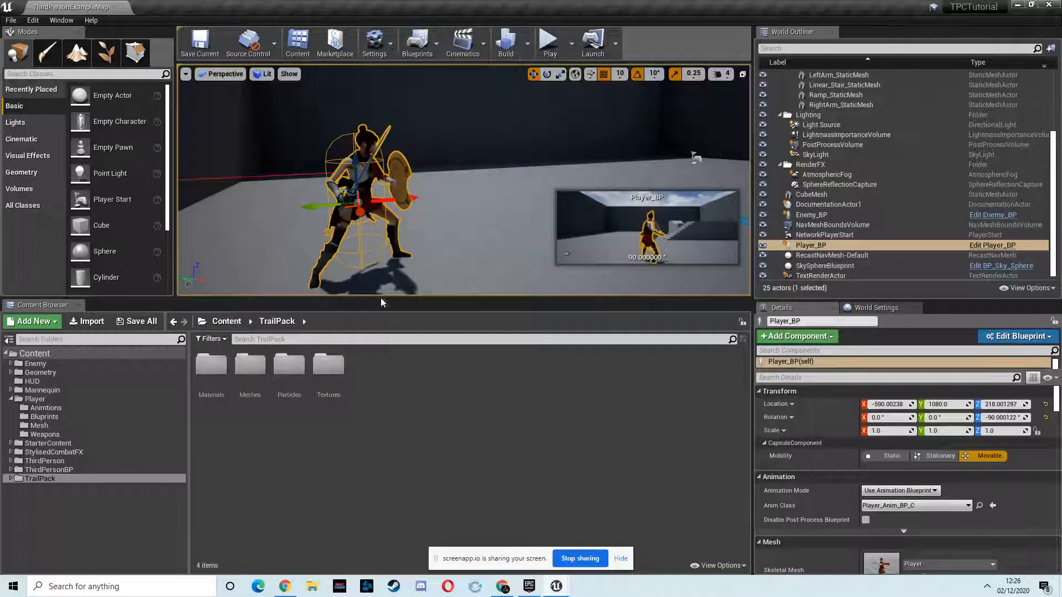
- Play-test the level, swinging the character's sword while moving around, and end the play session
{"action": "left_click", "coordinate": [549, 44]}
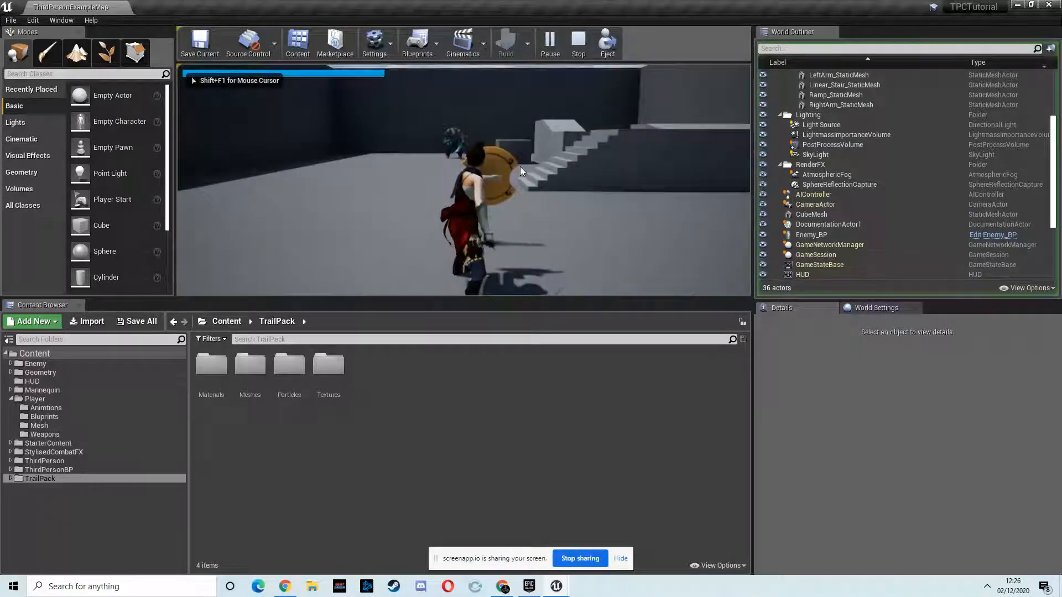
{"action": "left_click", "coordinate": [519, 162]}
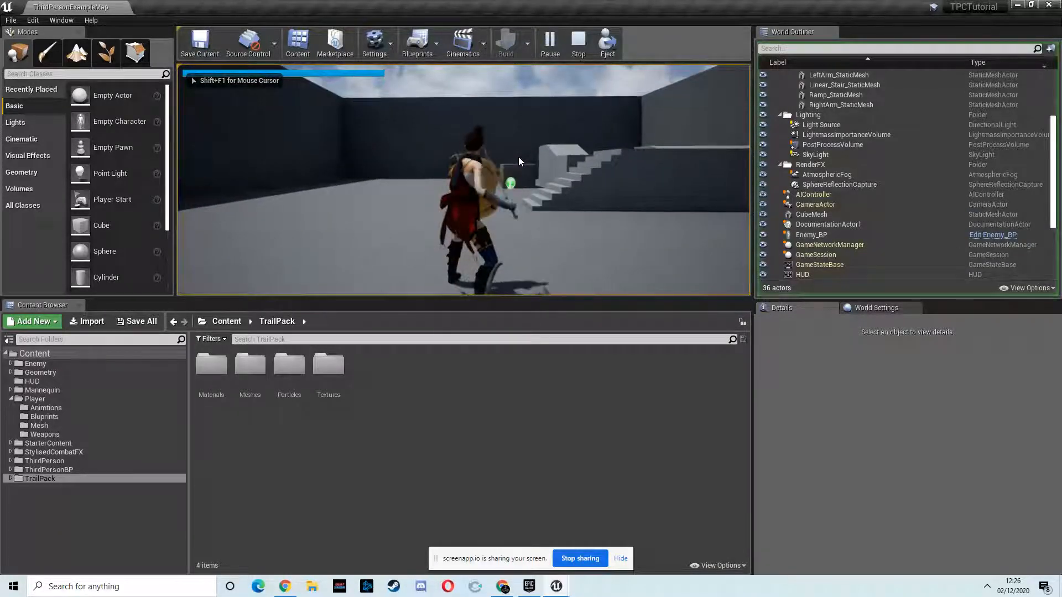
{"action": "left_click", "coordinate": [519, 157]}
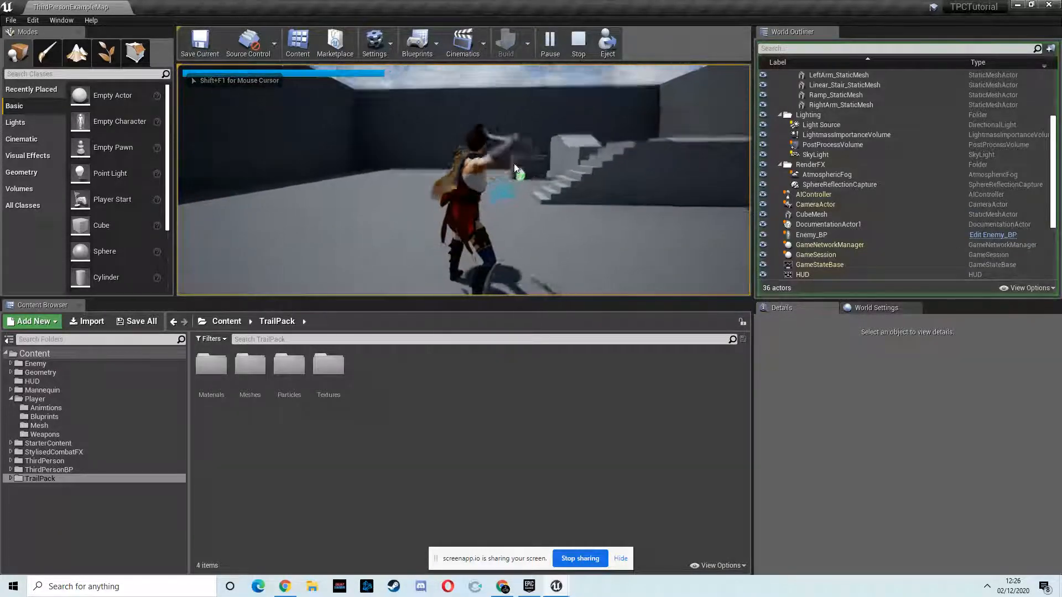
{"action": "key", "text": "w"}
{"action": "left_click", "coordinate": [520, 195]}
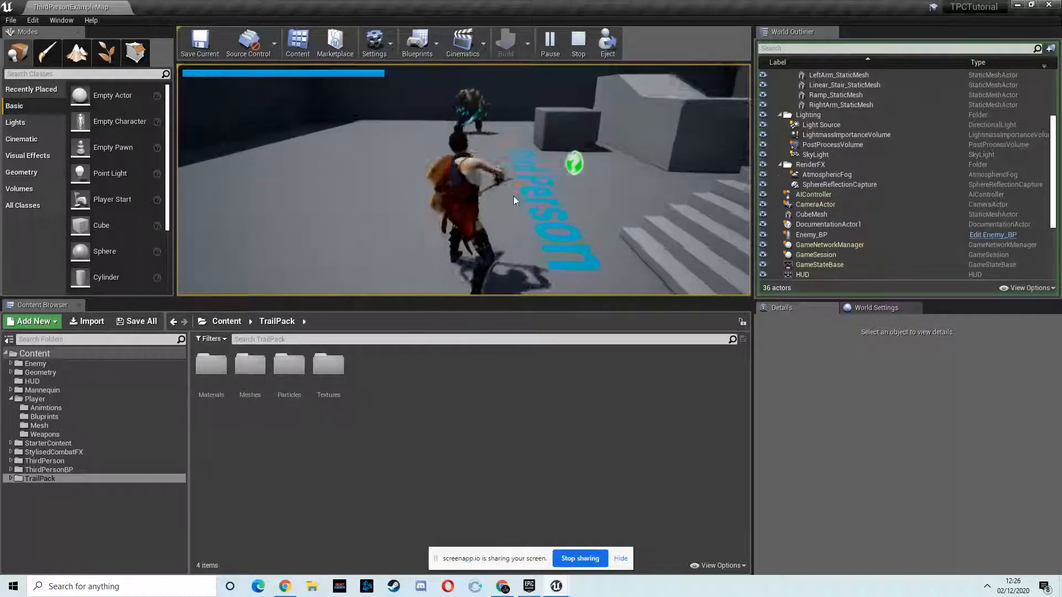
{"action": "left_click_drag", "start_coordinate": [514, 197], "coordinate": [213, 197]}
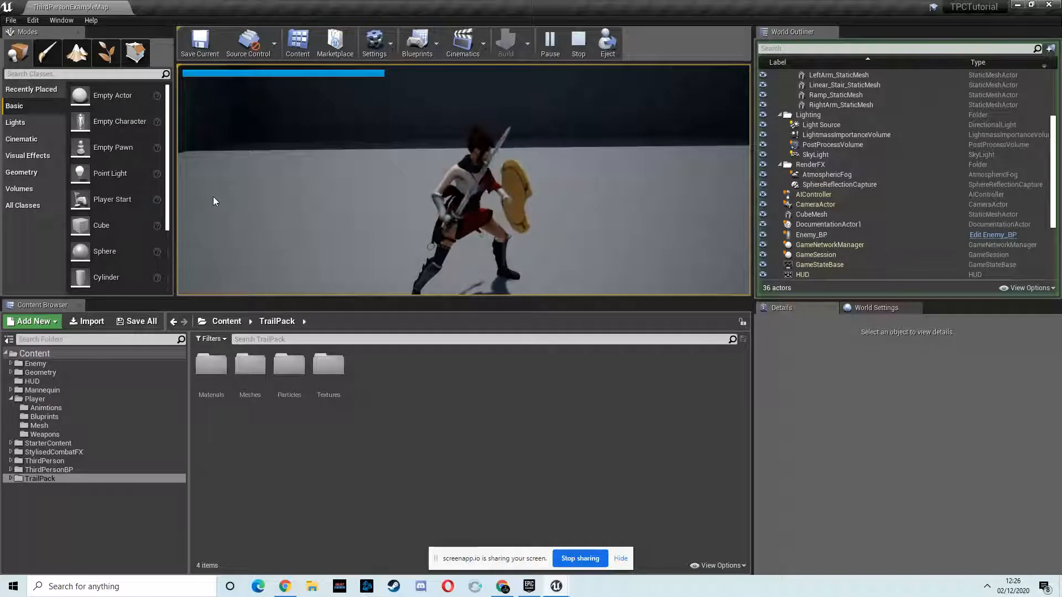
{"action": "key", "text": "Escape"}
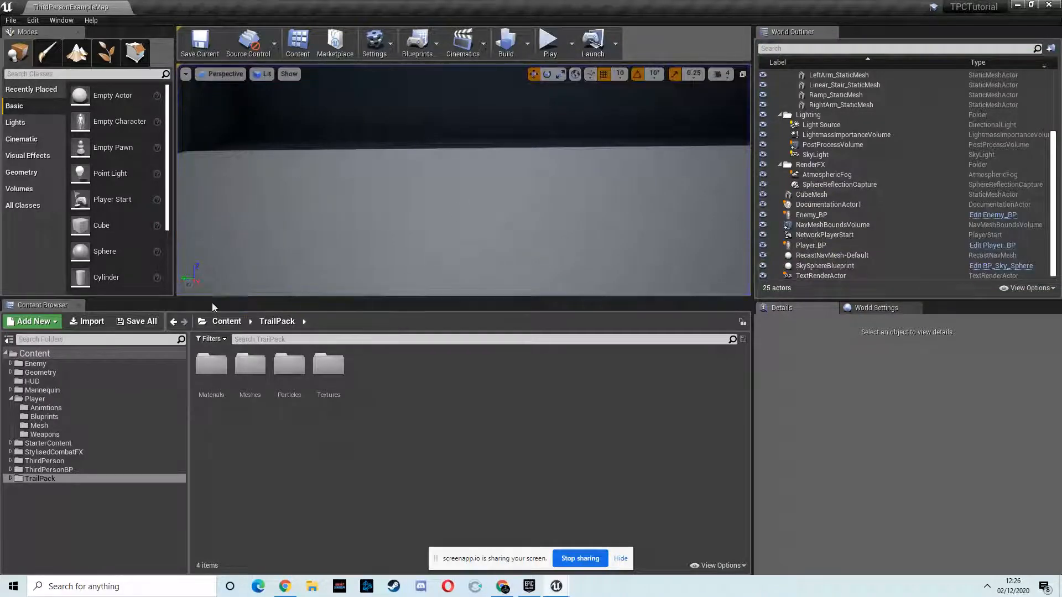
- Open the Player_Skeleton asset from the Mesh folder inside Content/Player
{"action": "left_click", "coordinate": [228, 321]}
{"action": "left_click_drag", "start_coordinate": [303, 208], "coordinate": [365, 188]}
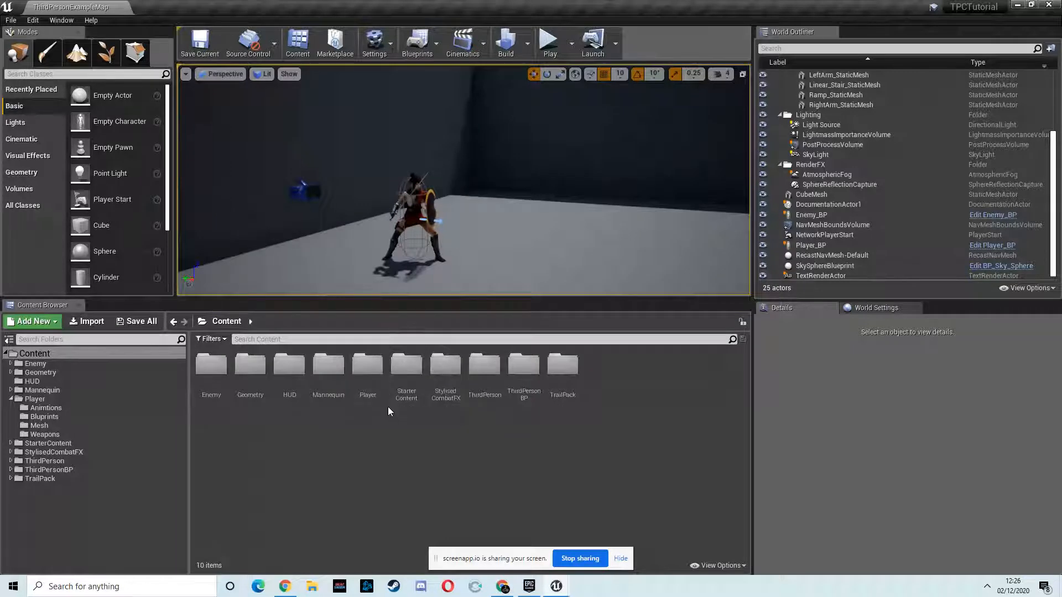
{"action": "double_click", "coordinate": [377, 366]}
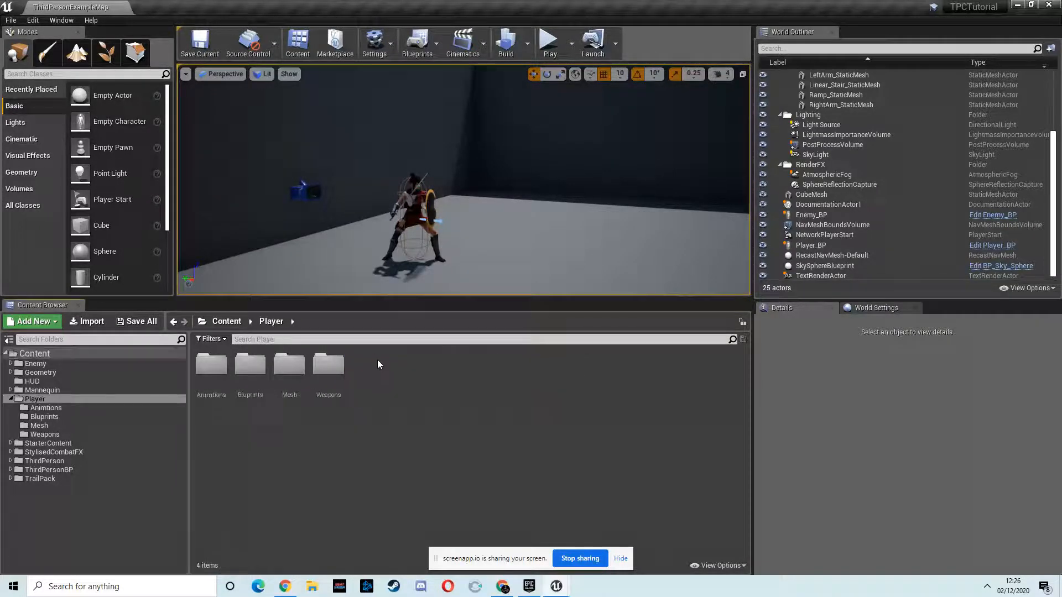
{"action": "double_click", "coordinate": [289, 365]}
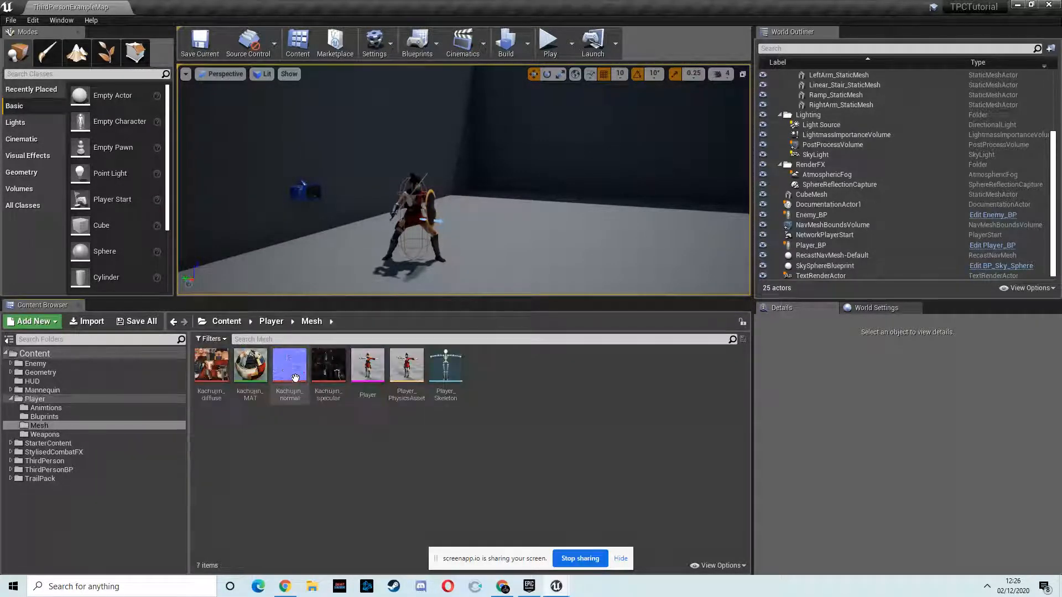
{"action": "double_click", "coordinate": [446, 368]}
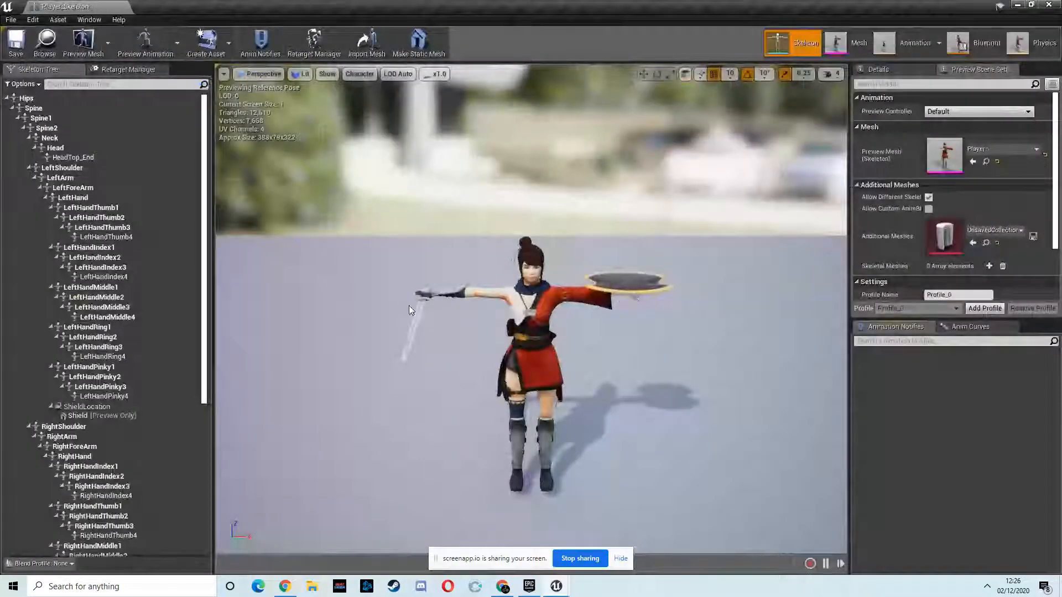
- Add a socket to the RightHand bone of the player skeleton
{"action": "left_click", "coordinate": [427, 294]}
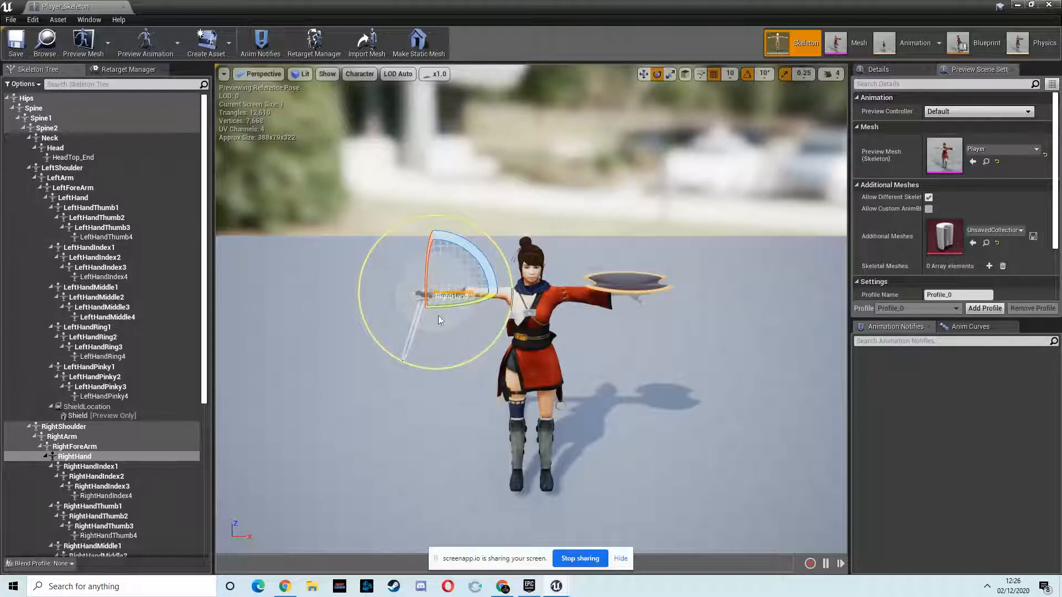
{"action": "left_click", "coordinate": [73, 458]}
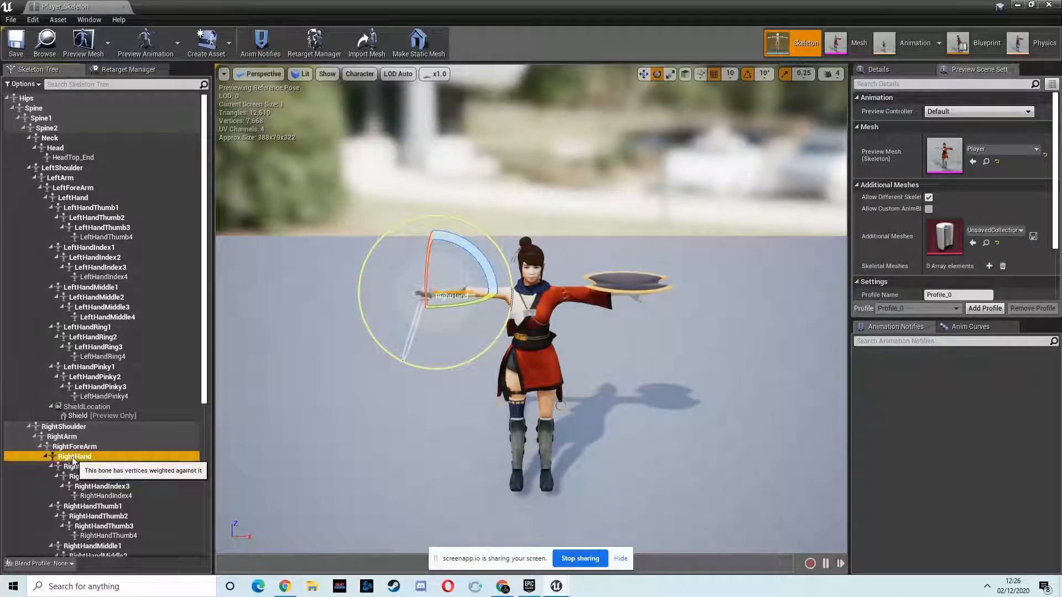
{"action": "right_click", "coordinate": [74, 460]}
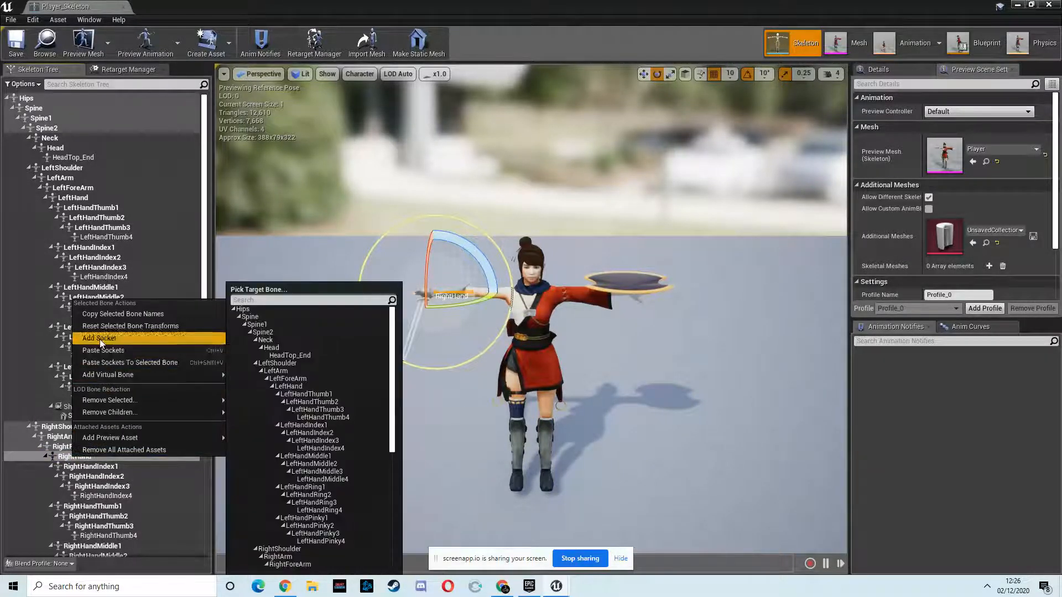
{"action": "left_click", "coordinate": [100, 338]}
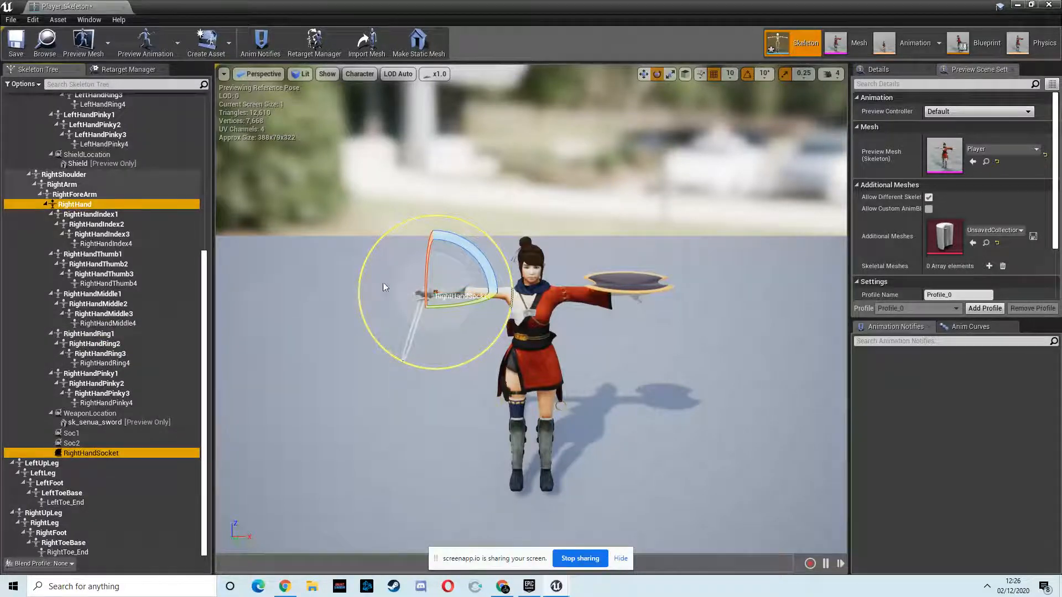
- Move the new right-hand socket to the start of the sword blade, just beyond the hilt
{"action": "key", "text": "w"}
{"action": "mouse_move", "coordinate": [328, 239]}
{"action": "right_mouse_down"}
{"action": "mouse_move", "coordinate": [333, 251]}
{"action": "mouse_move", "coordinate": [319, 242]}
{"action": "right_mouse_up"}
{"action": "key", "text": "s"}
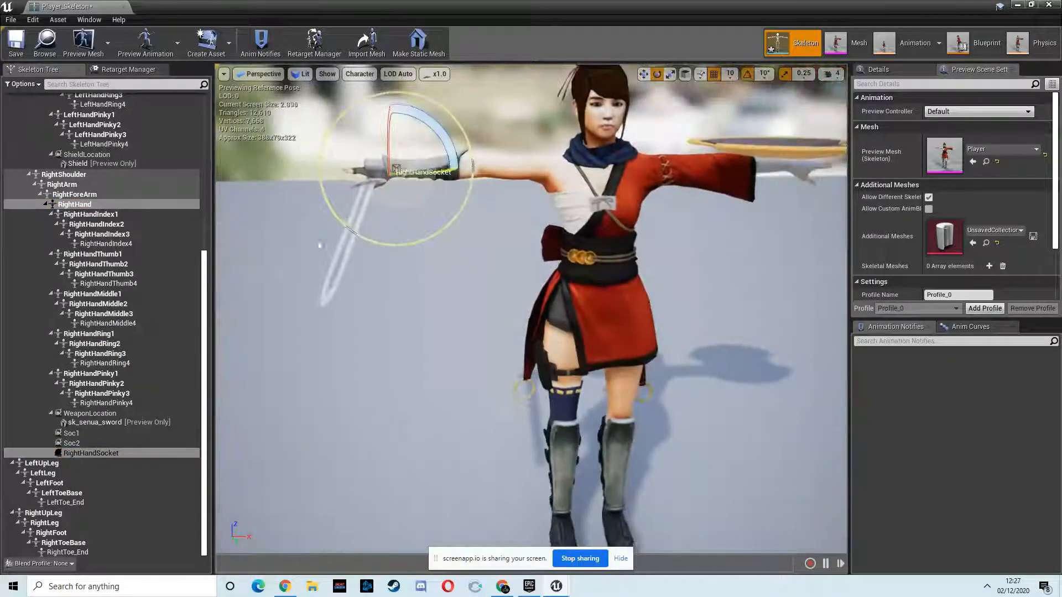
{"action": "left_click", "coordinate": [643, 74]}
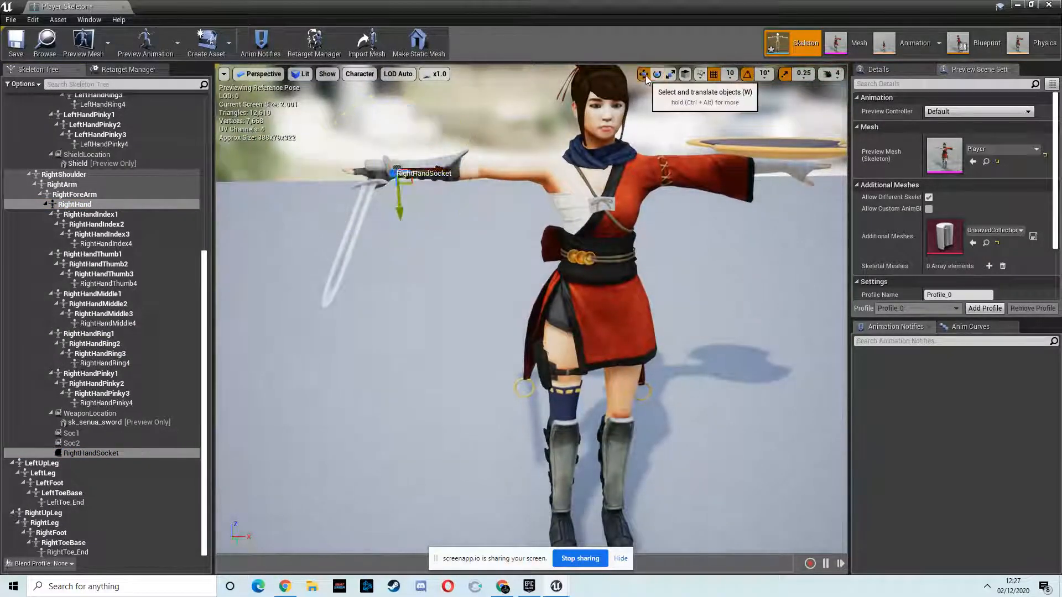
{"action": "left_click_drag", "start_coordinate": [440, 173], "coordinate": [416, 175]}
{"action": "key", "text": "a"}
{"action": "right_click_drag", "start_coordinate": [421, 175], "coordinate": [679, 161]}
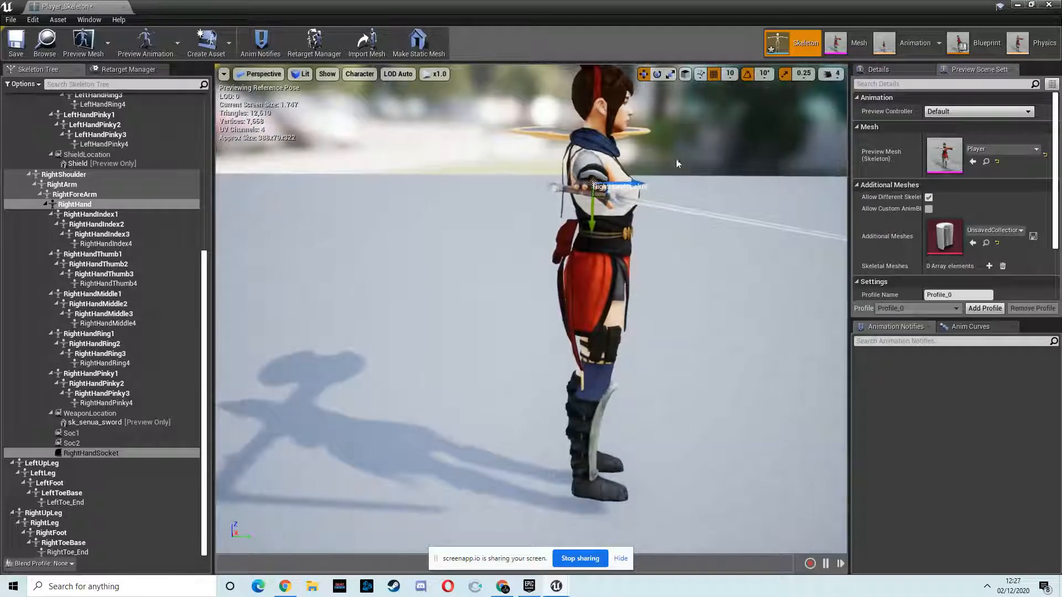
{"action": "left_click_drag", "start_coordinate": [636, 183], "coordinate": [669, 184]}
{"action": "left_click_drag", "start_coordinate": [624, 229], "coordinate": [624, 247]}
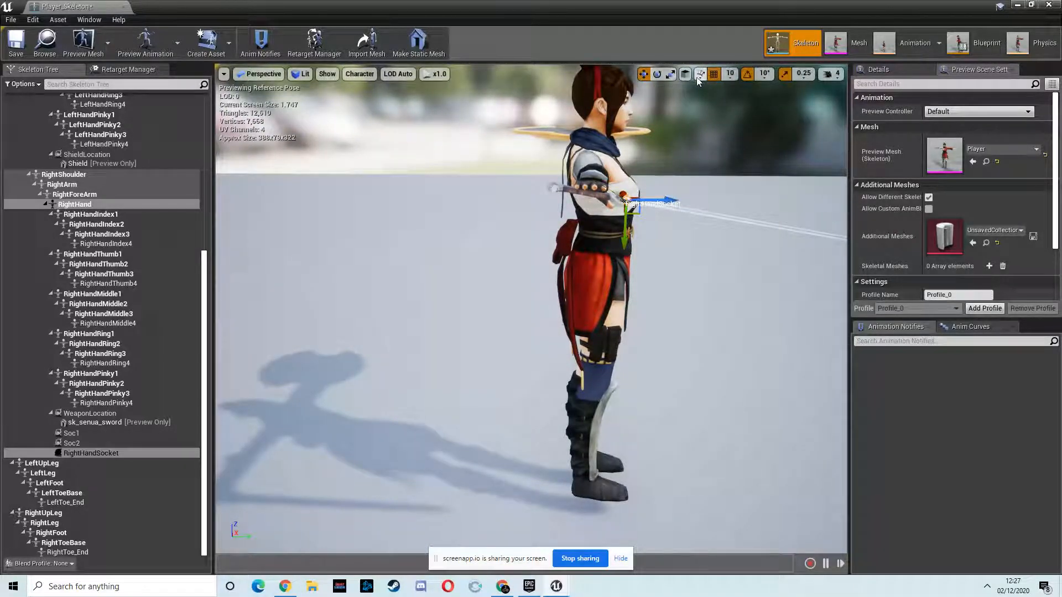
- Rotate the new right-hand socket so its axis lines up with the sword blade
{"action": "left_click", "coordinate": [660, 75]}
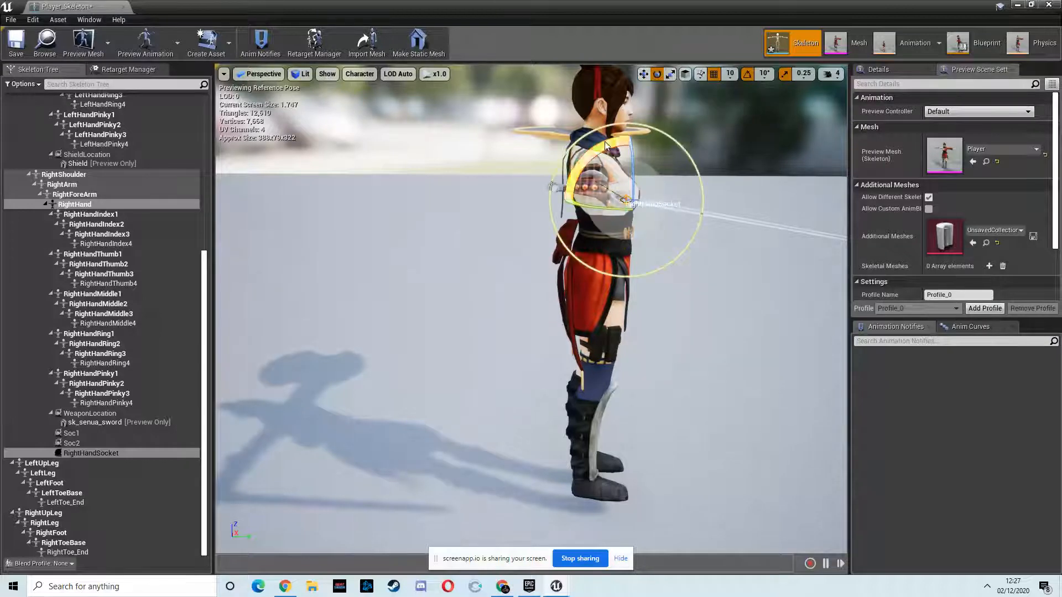
{"action": "left_click_drag", "start_coordinate": [622, 144], "coordinate": [622, 145]}
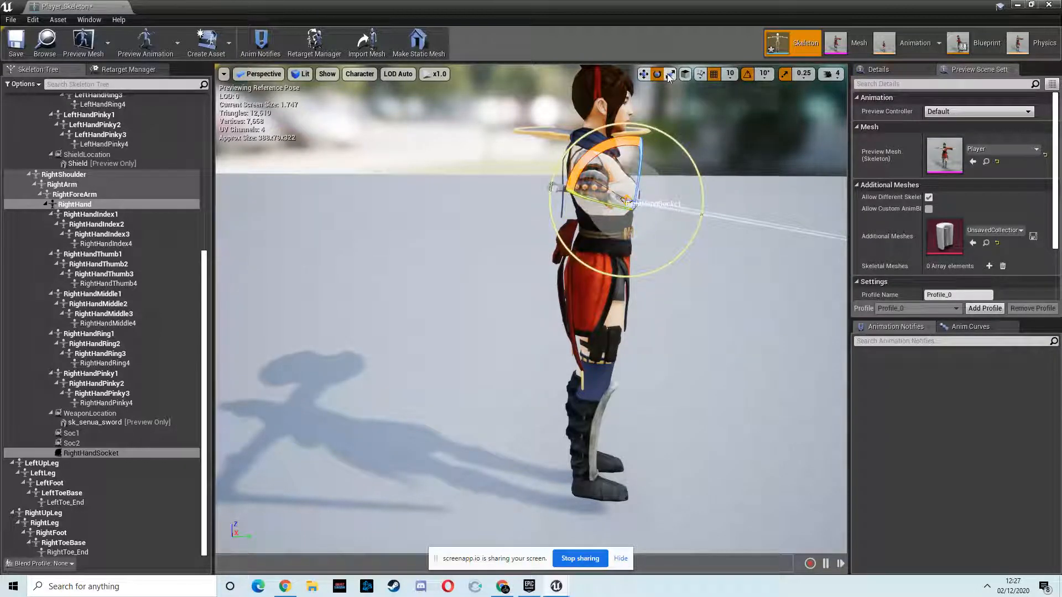
{"action": "key", "text": "w"}
{"action": "left_click_drag", "start_coordinate": [760, 258], "coordinate": [698, 257]}
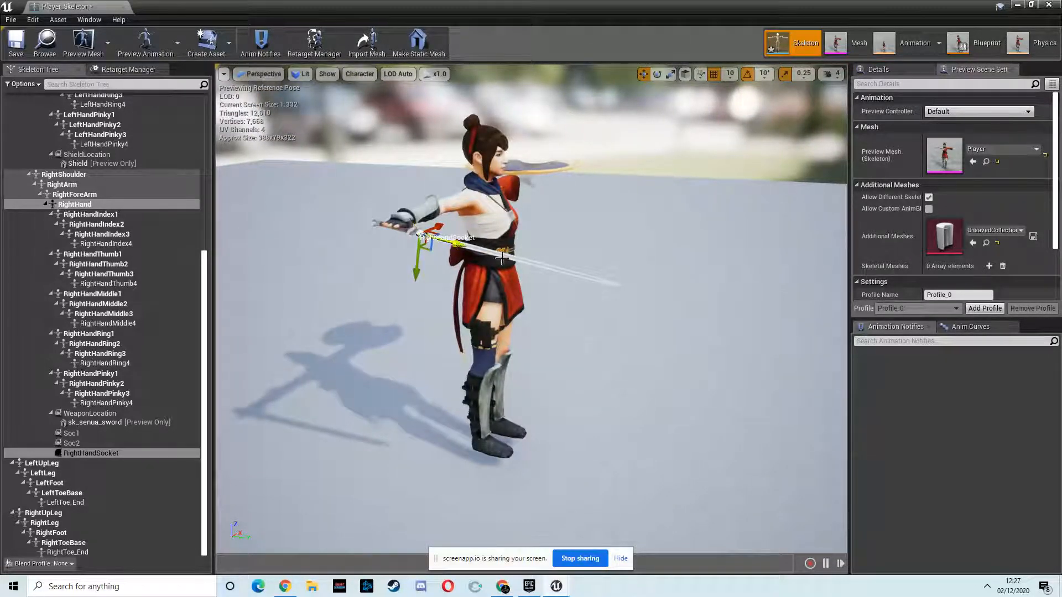
{"action": "left_click_drag", "start_coordinate": [476, 291], "coordinate": [460, 288]}
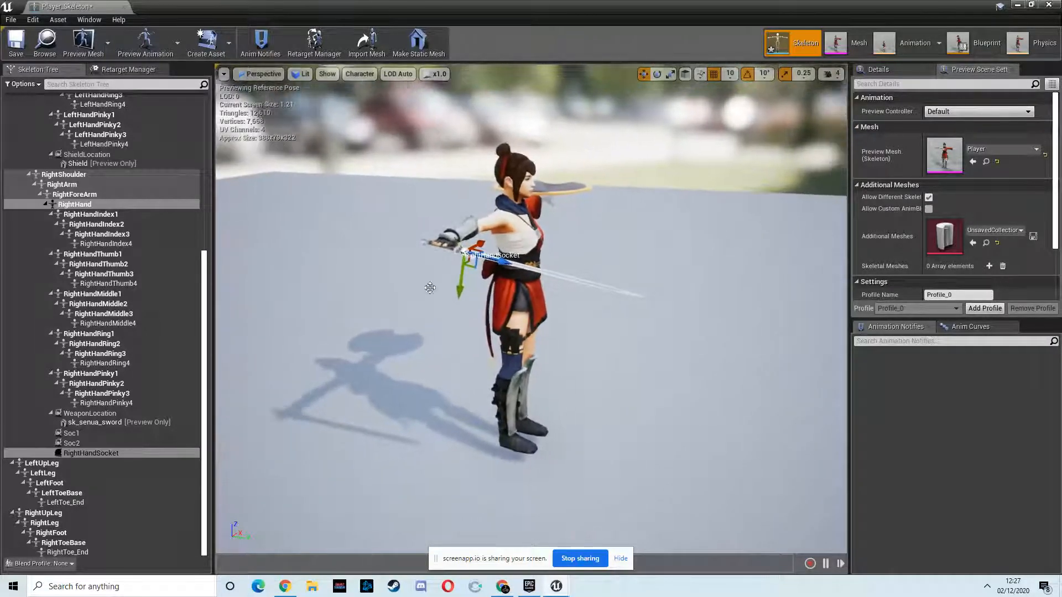
{"action": "left_click", "coordinate": [81, 453]}
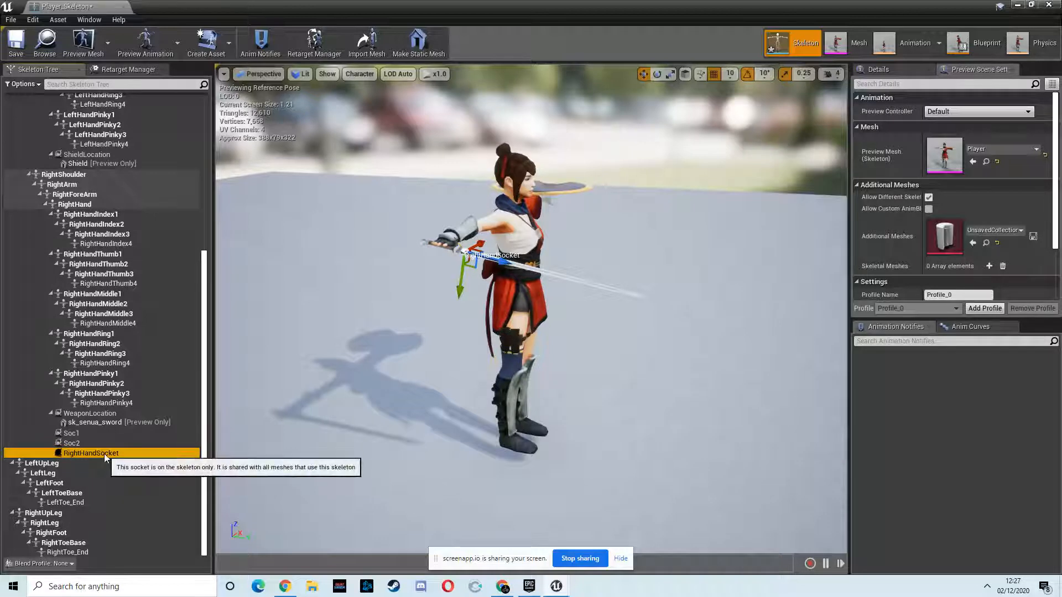
{"action": "left_click", "coordinate": [105, 455]}
{"action": "type", "text": "Soc"}
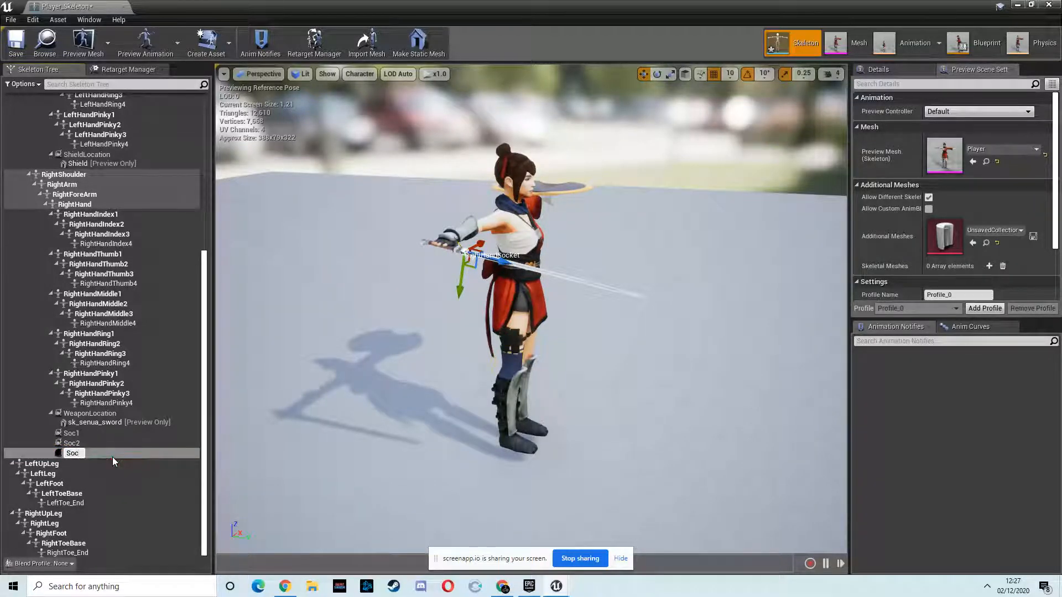
{"action": "key", "text": "BackSpace"}
{"action": "key", "text": "BackSpace"}
{"action": "key", "text": "BackSpace"}
{"action": "key", "text": "Escape"}
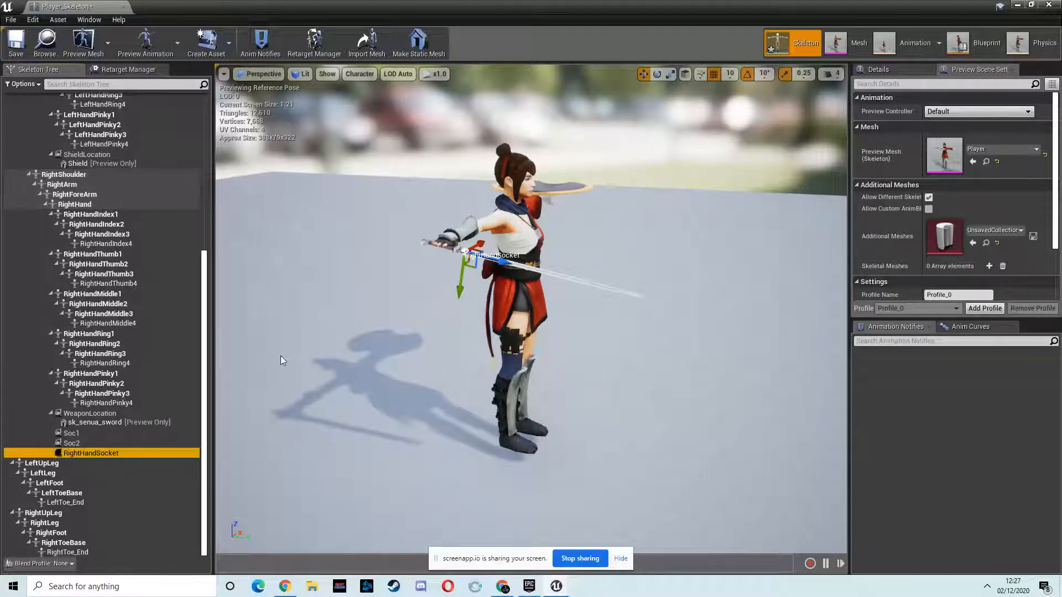
- Select the existing Soc1 and Soc2 sockets in turn to compare their positions on the sword
{"action": "left_click", "coordinate": [77, 434]}
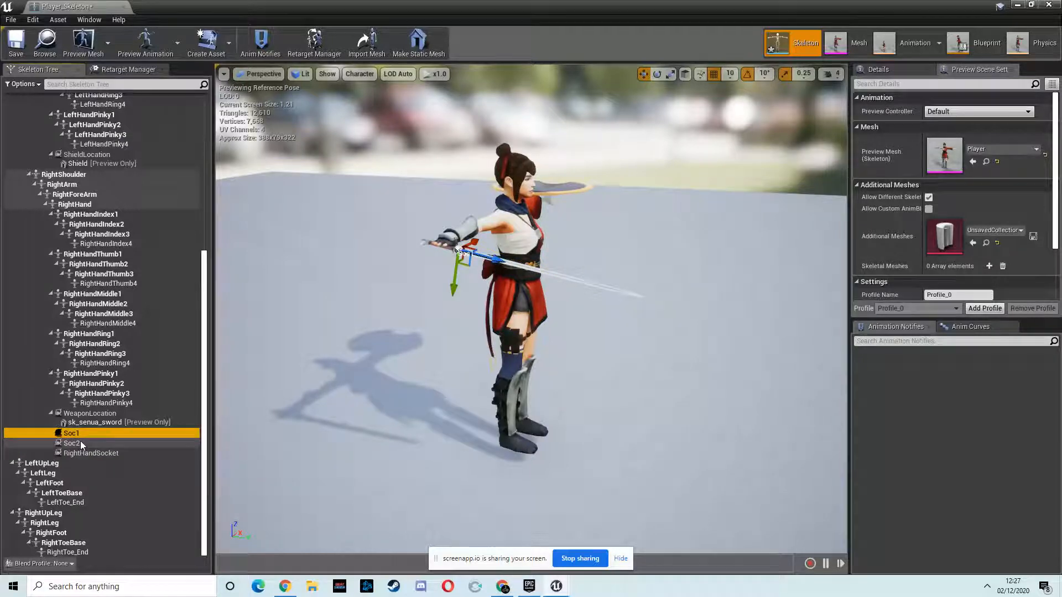
{"action": "left_click", "coordinate": [84, 443]}
{"action": "left_click", "coordinate": [80, 434]}
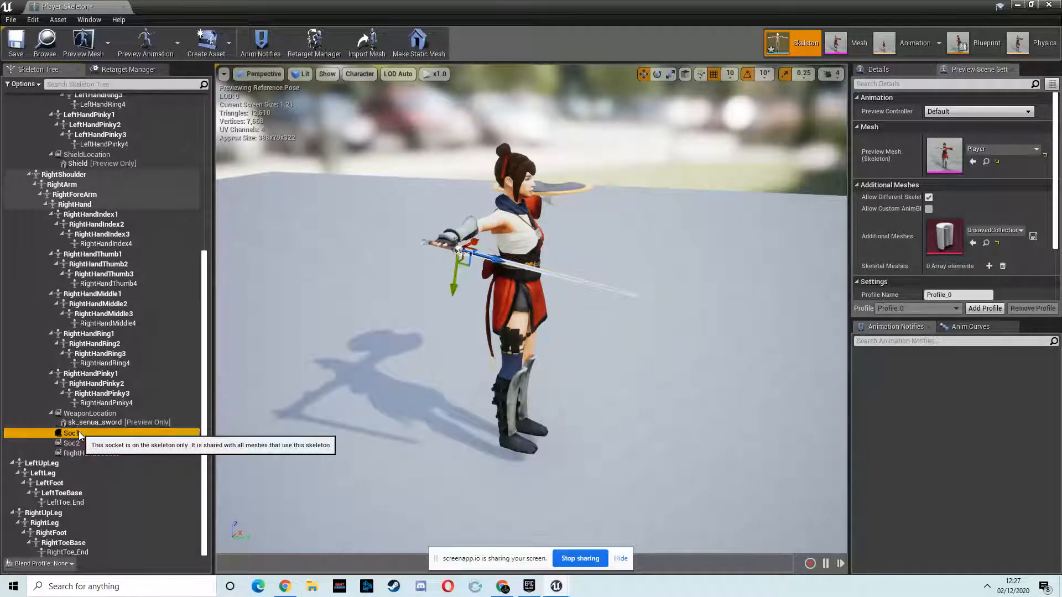
{"action": "left_click", "coordinate": [78, 444]}
{"action": "left_click", "coordinate": [79, 434]}
{"action": "left_click", "coordinate": [77, 444]}
- Rename the new right-hand socket as trailSoc1
{"action": "left_click", "coordinate": [84, 453]}
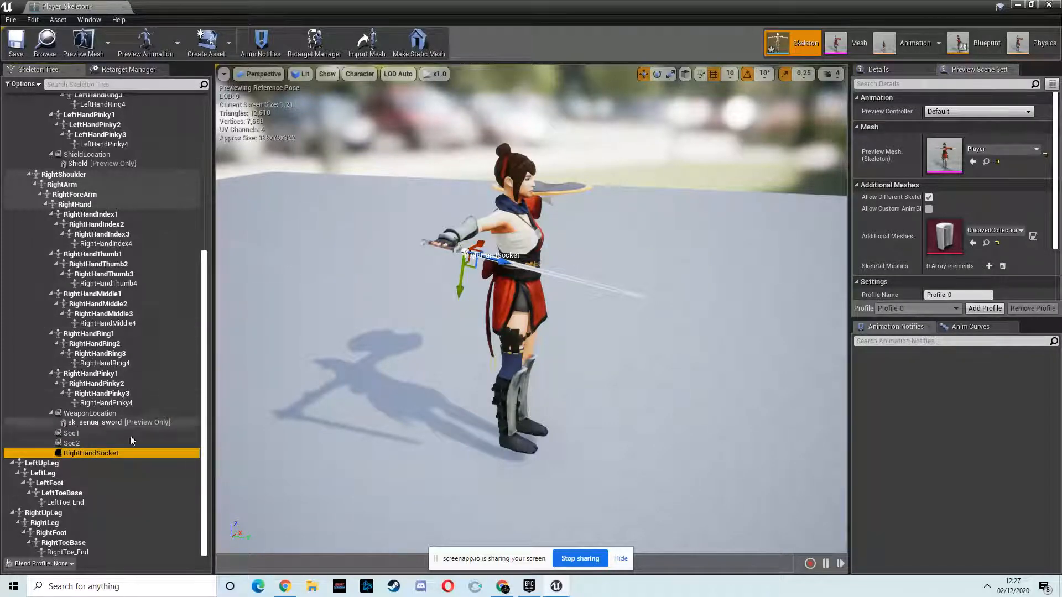
{"action": "left_click", "coordinate": [92, 454]}
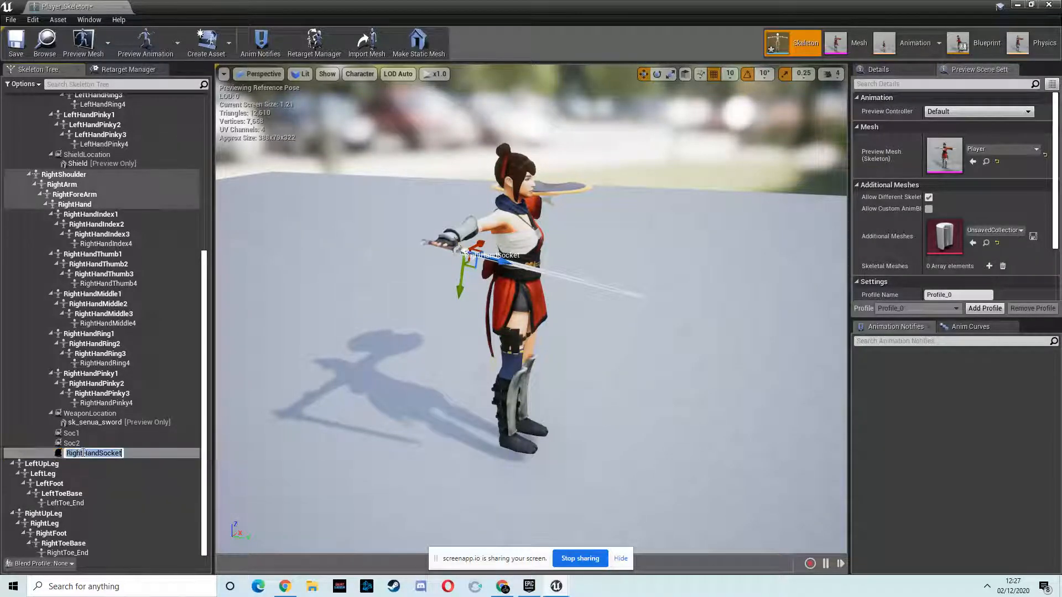
{"action": "type", "text": "trailSoc1"}
{"action": "key", "text": "Return"}
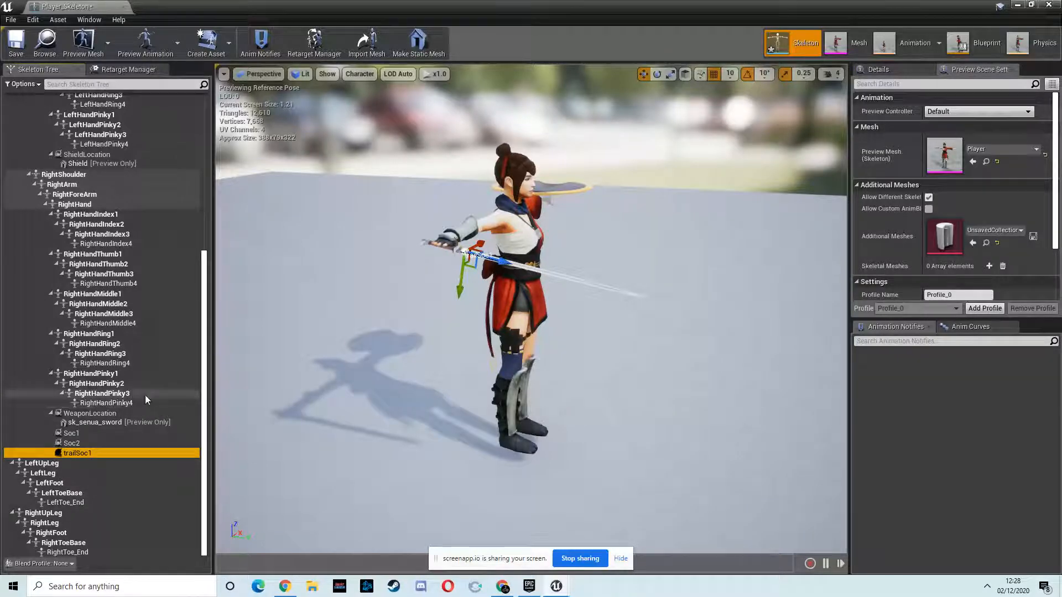
- Add another socket to the RightHand bone and move it to the tip of the sword blade
{"action": "left_click", "coordinate": [447, 237]}
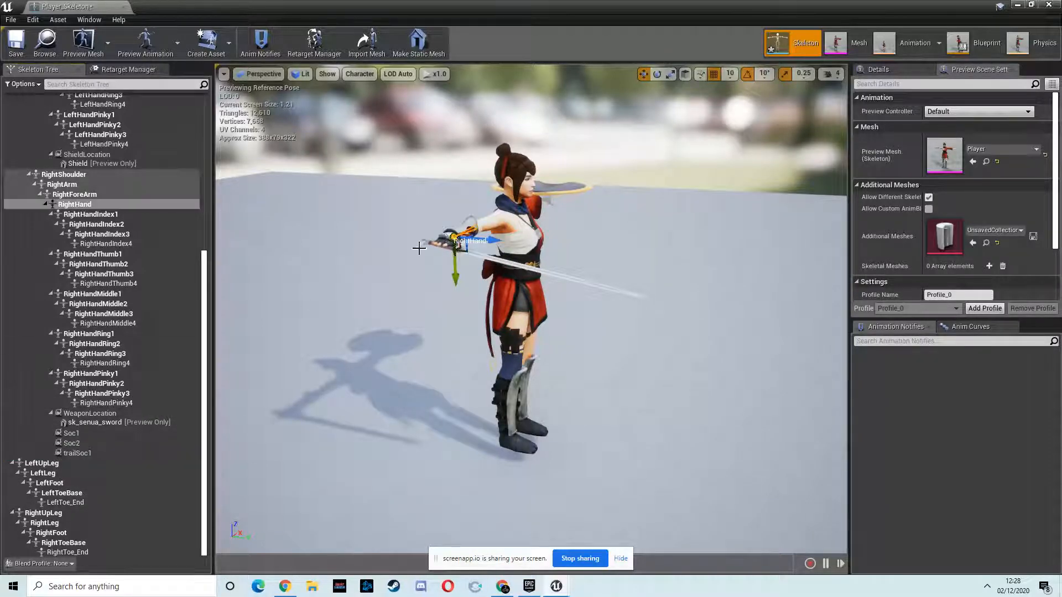
{"action": "right_click", "coordinate": [78, 205]}
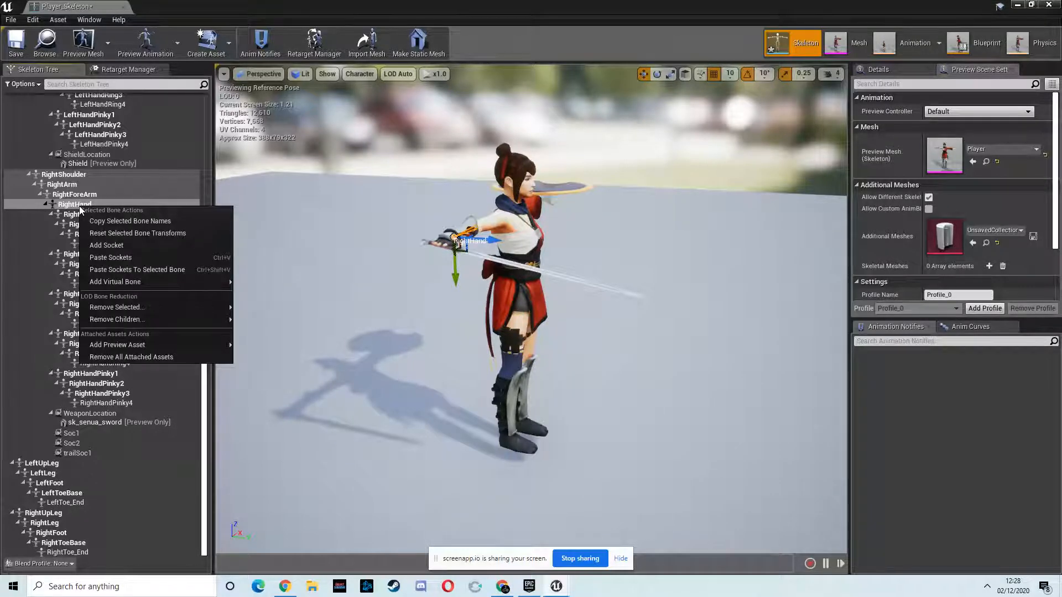
{"action": "left_click", "coordinate": [118, 245]}
{"action": "left_click_drag", "start_coordinate": [426, 294], "coordinate": [437, 367]}
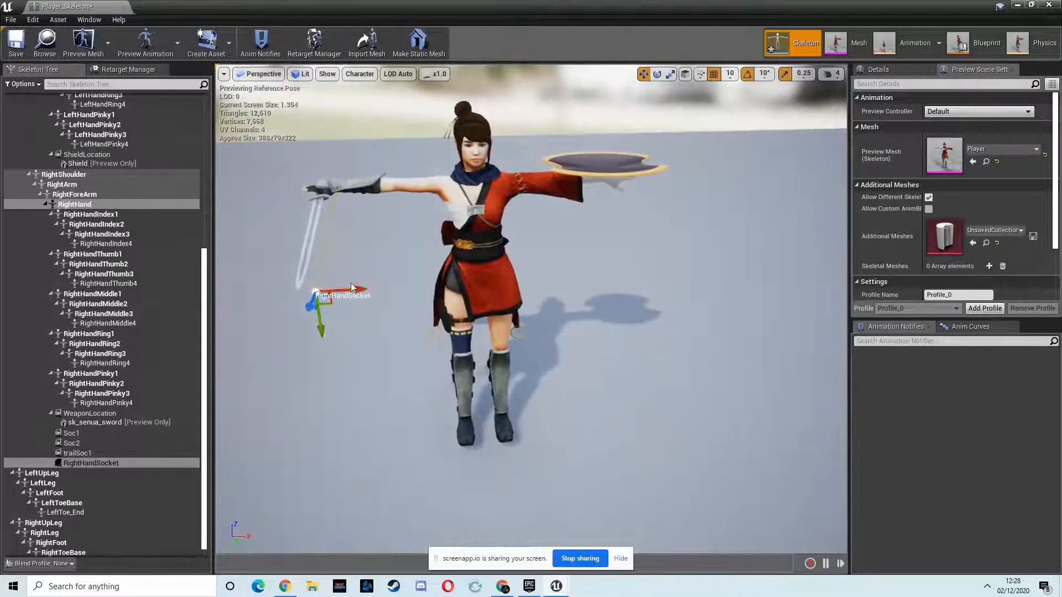
{"action": "left_click_drag", "start_coordinate": [353, 287], "coordinate": [325, 292]}
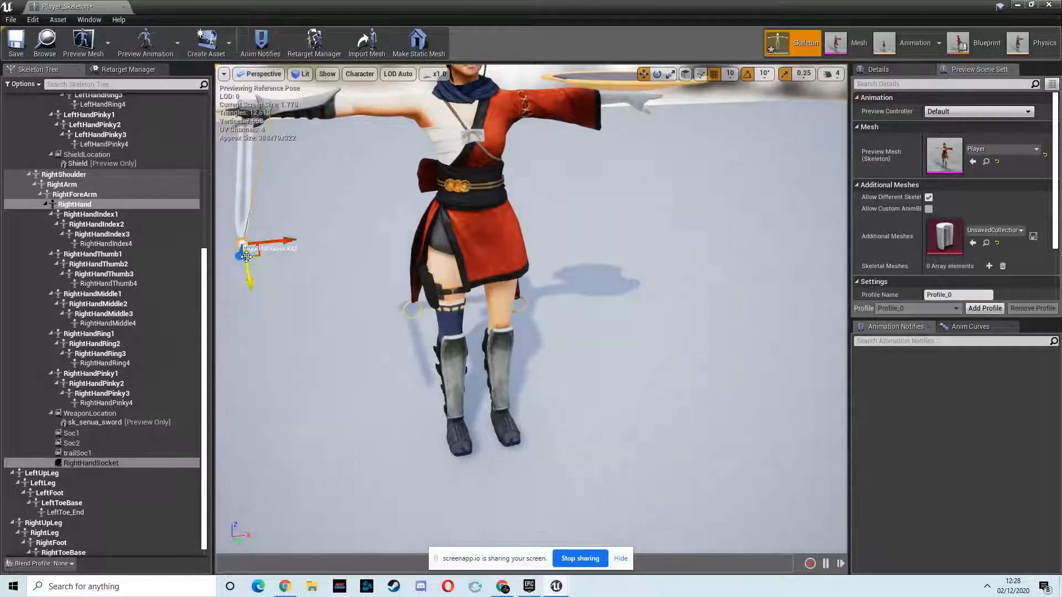
{"action": "left_click_drag", "start_coordinate": [266, 257], "coordinate": [360, 256]}
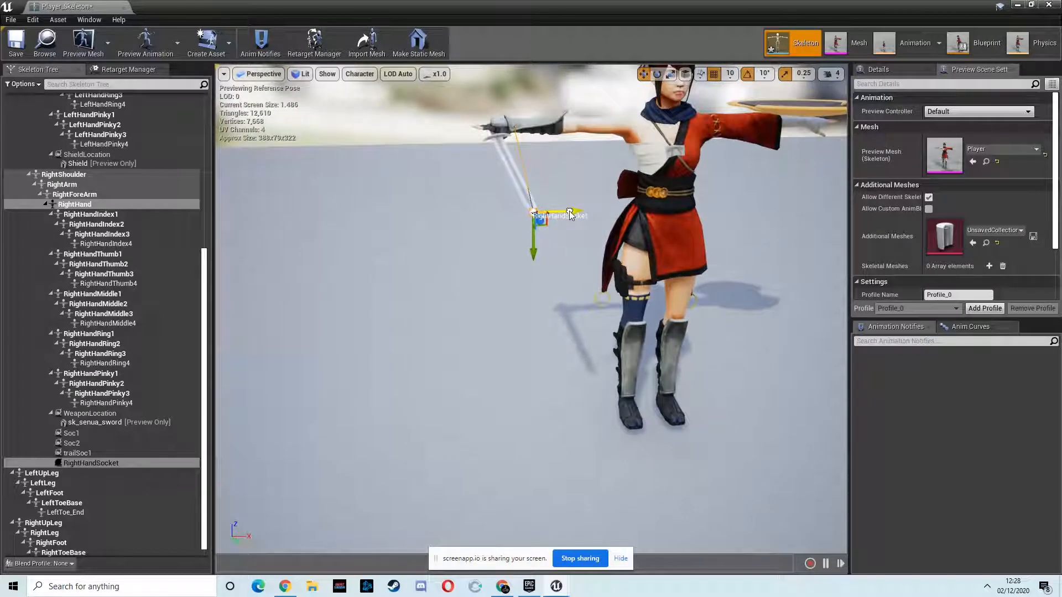
{"action": "left_click_drag", "start_coordinate": [569, 221], "coordinate": [540, 241]}
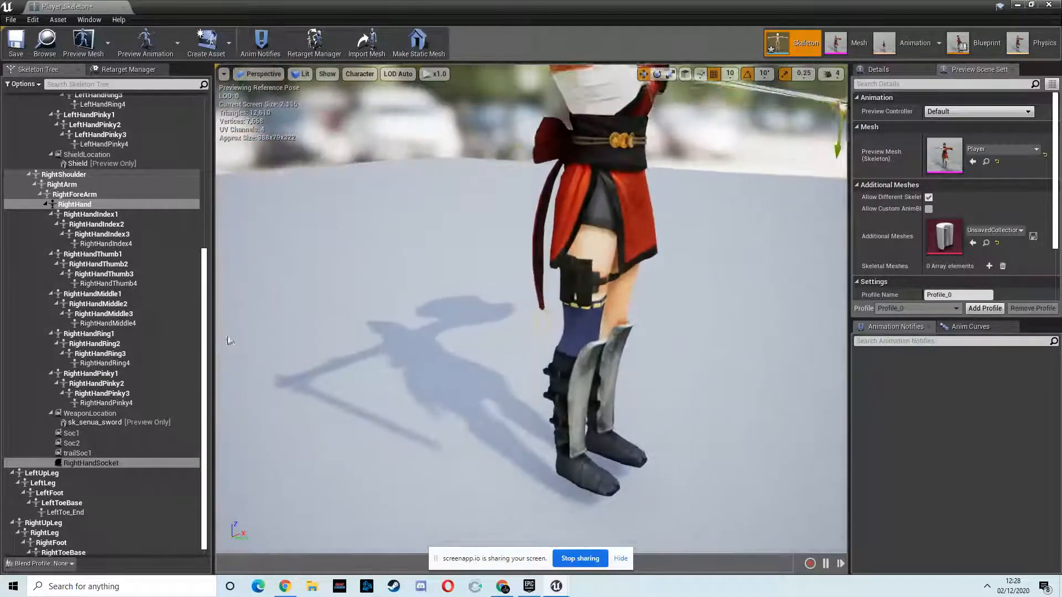
- Rename the new sword-tip socket as trailSoc2
{"action": "left_click", "coordinate": [91, 462]}
{"action": "double_click", "coordinate": [90, 463]}
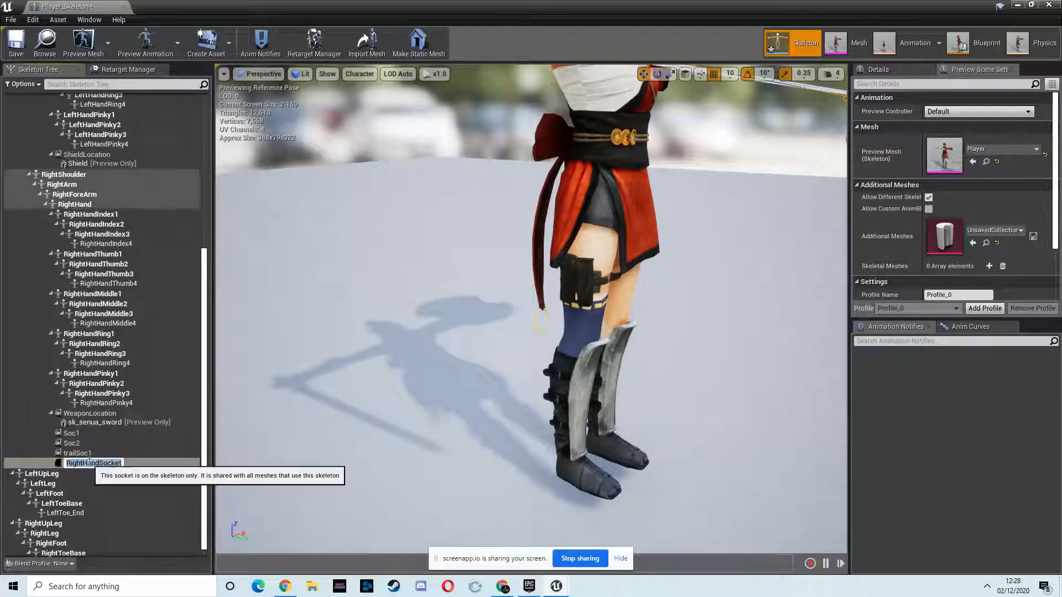
{"action": "type", "text": "trail"}
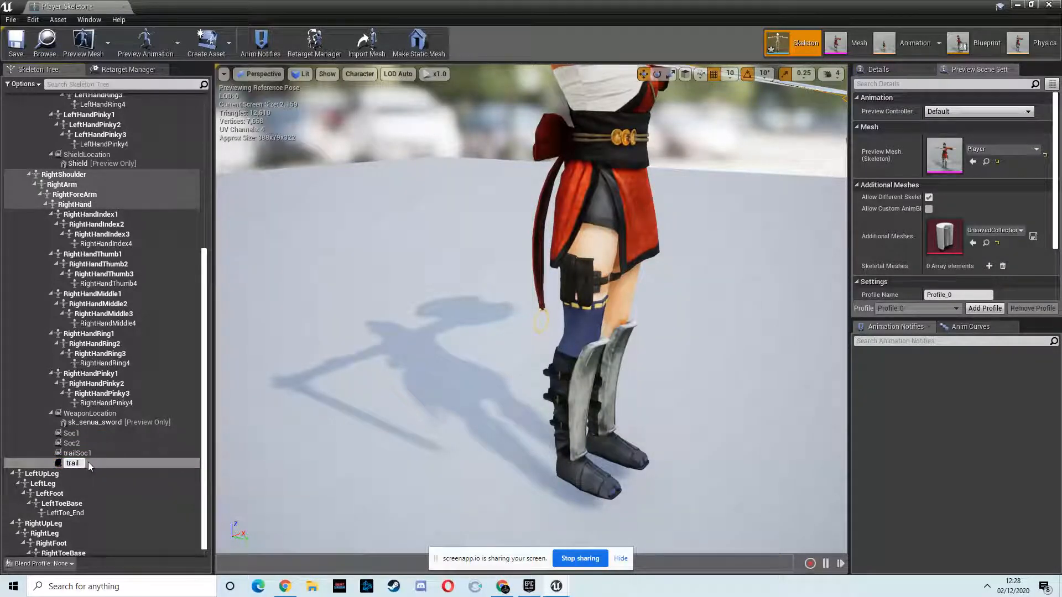
{"action": "type", "text": "Soc2"}
{"action": "key", "text": "Return"}
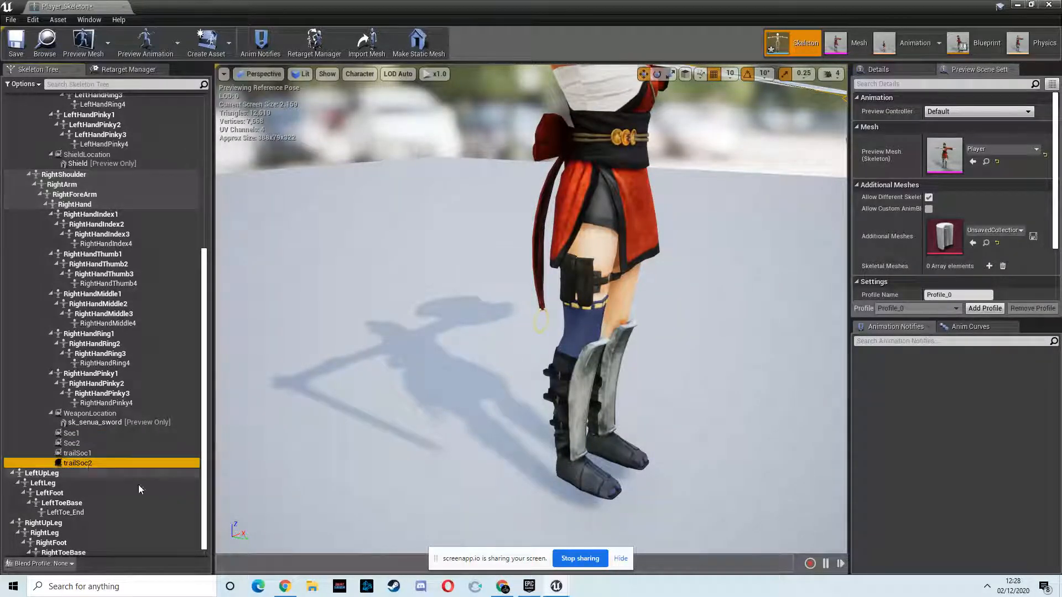
{"action": "scroll", "coordinate": [333, 201], "scroll_direction": "down", "scroll_amount": 5}
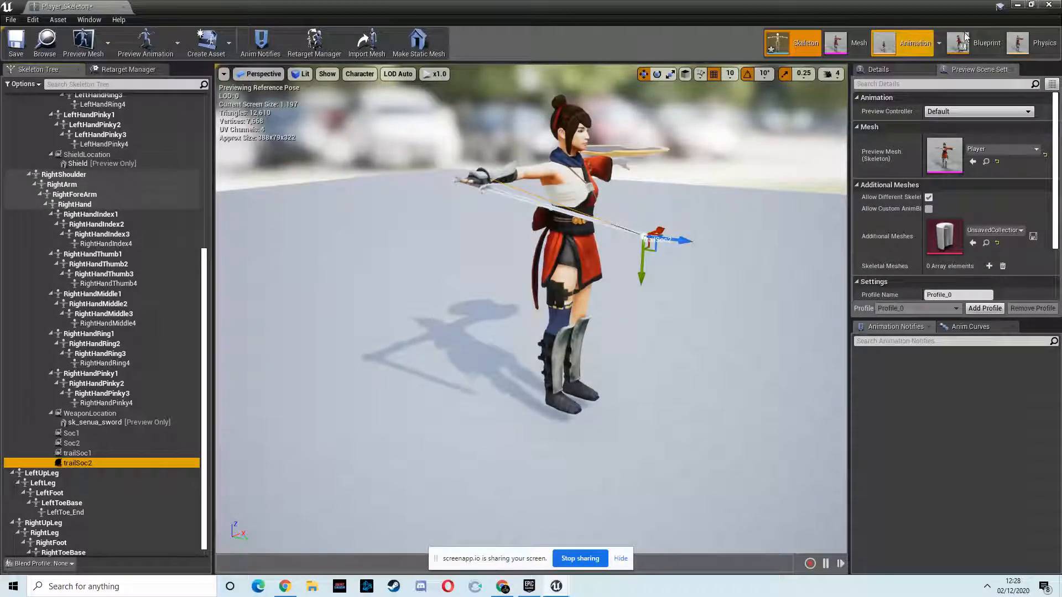
- Return to the level editor and open Player_Anim_BP from the Player/Animtions folder
{"action": "left_click", "coordinate": [1032, 5]}
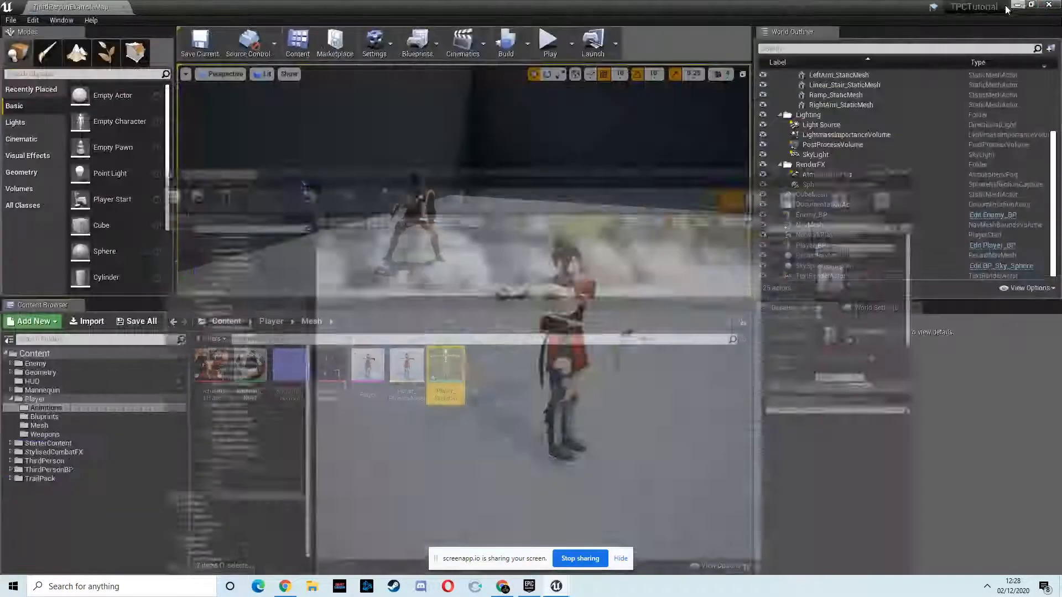
{"action": "left_click", "coordinate": [272, 321]}
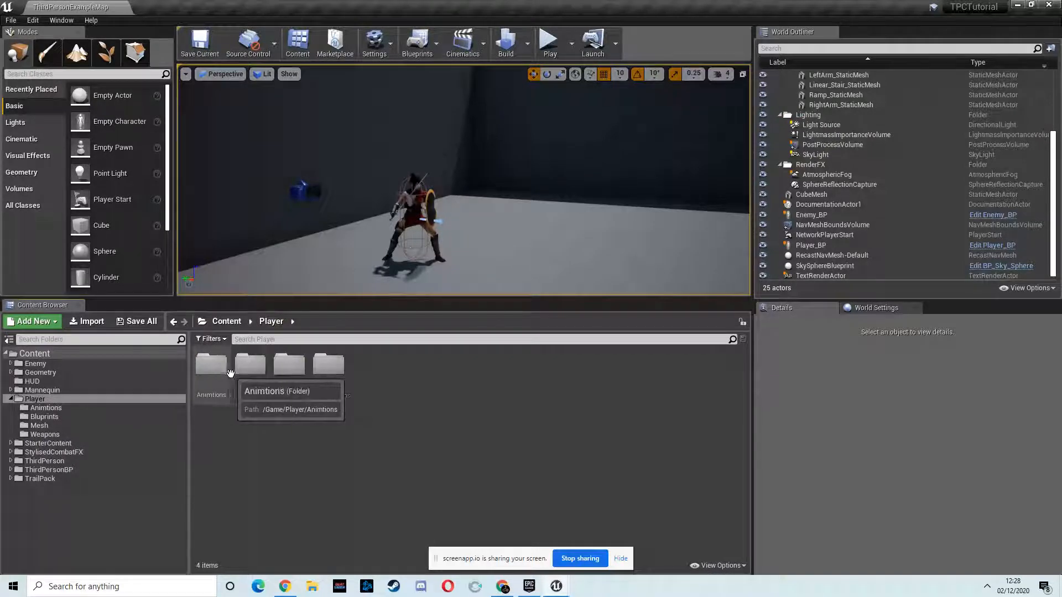
{"action": "double_click", "coordinate": [211, 366]}
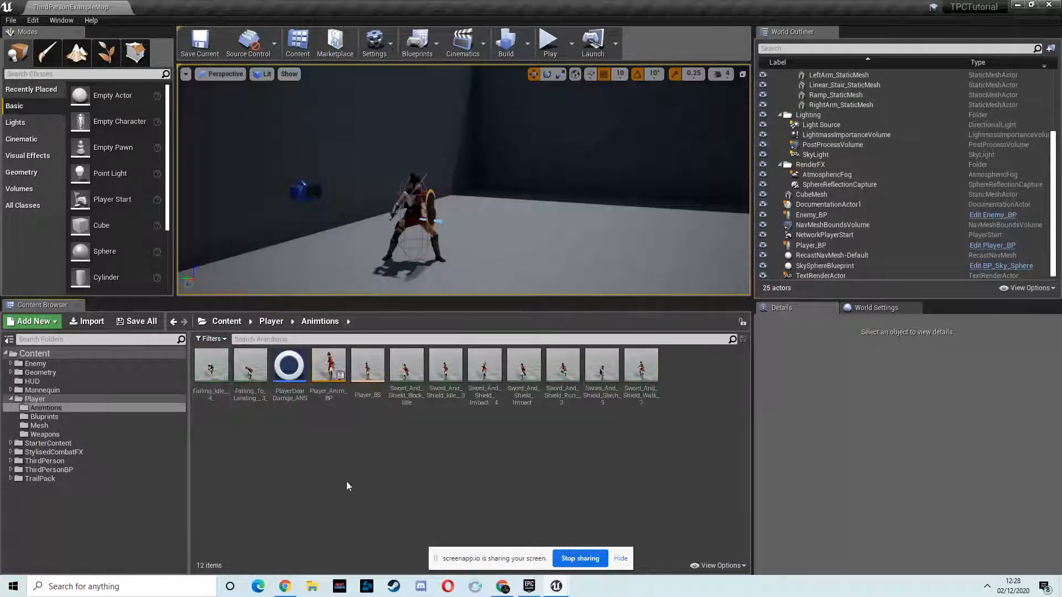
{"action": "double_click", "coordinate": [329, 365]}
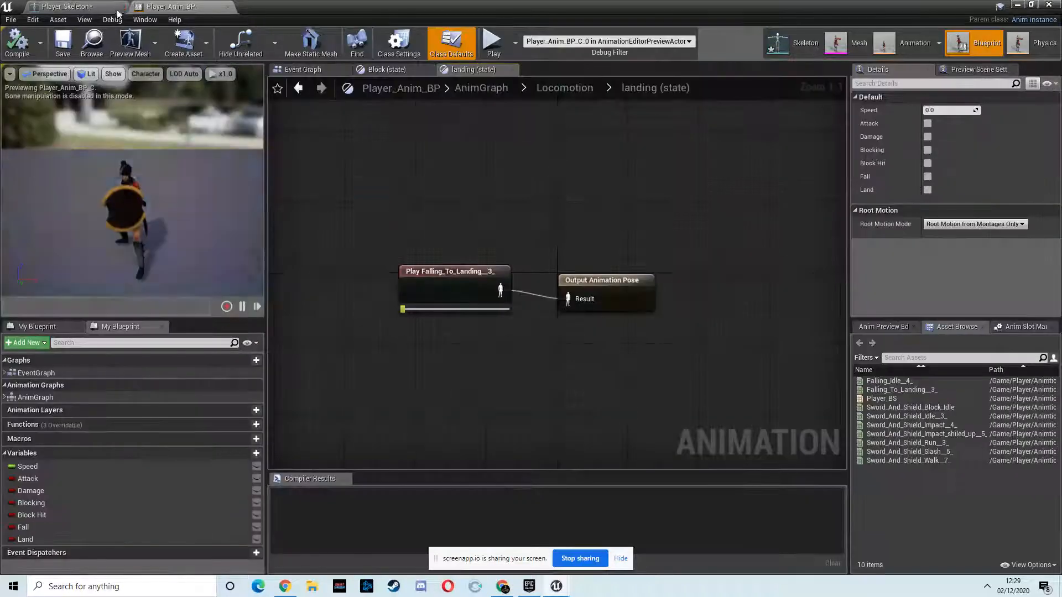
- Open the Attack state in the Locomotion state machine and open its Sword_And_Shield_Slash__5_ animation
{"action": "left_click", "coordinate": [547, 87]}
{"action": "right_click_drag", "start_coordinate": [515, 279], "coordinate": [599, 376]}
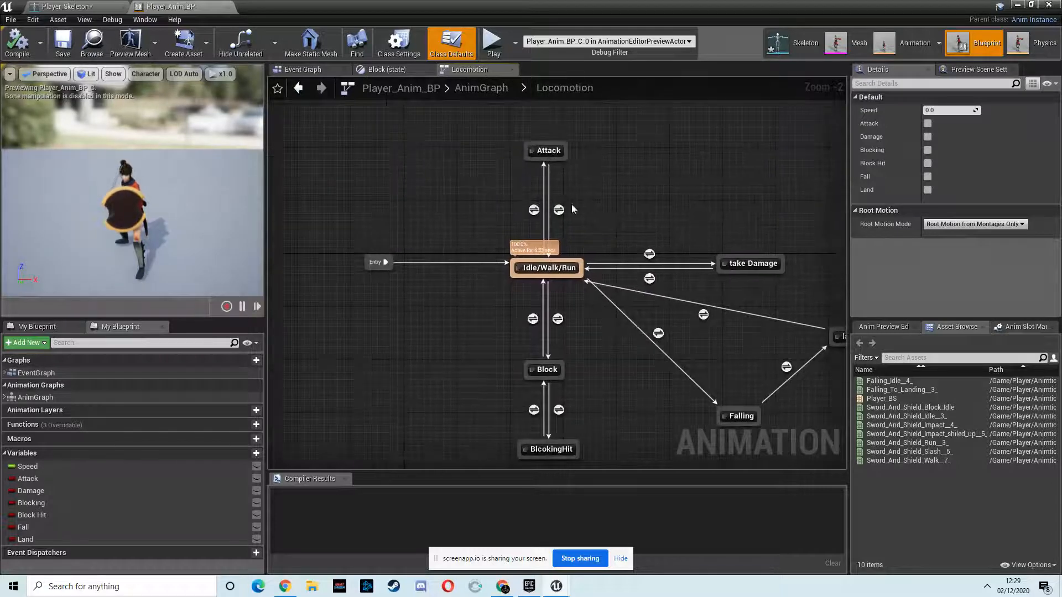
{"action": "double_click", "coordinate": [547, 152]}
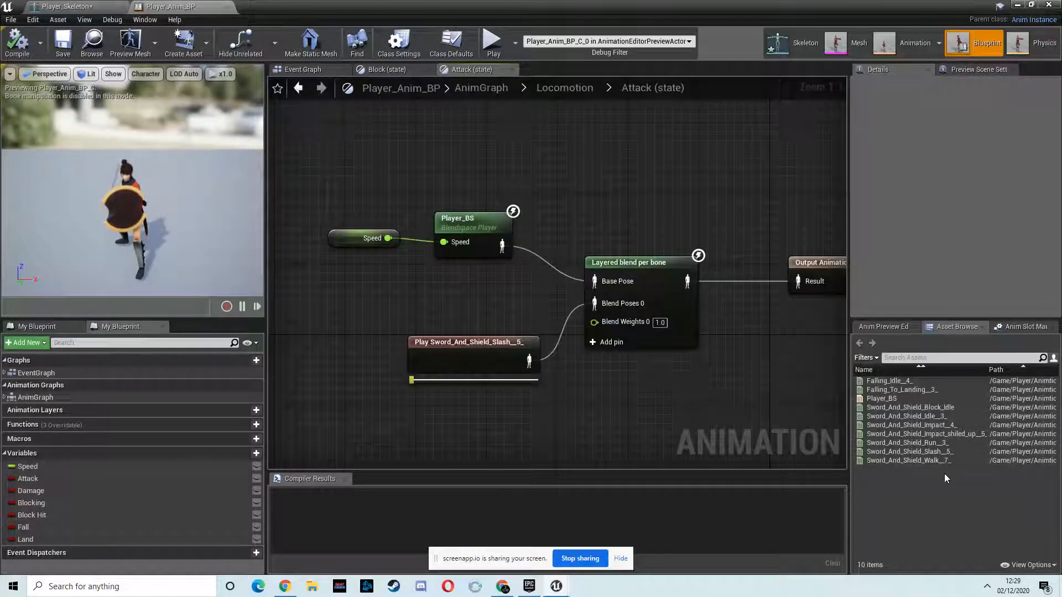
{"action": "double_click", "coordinate": [912, 452]}
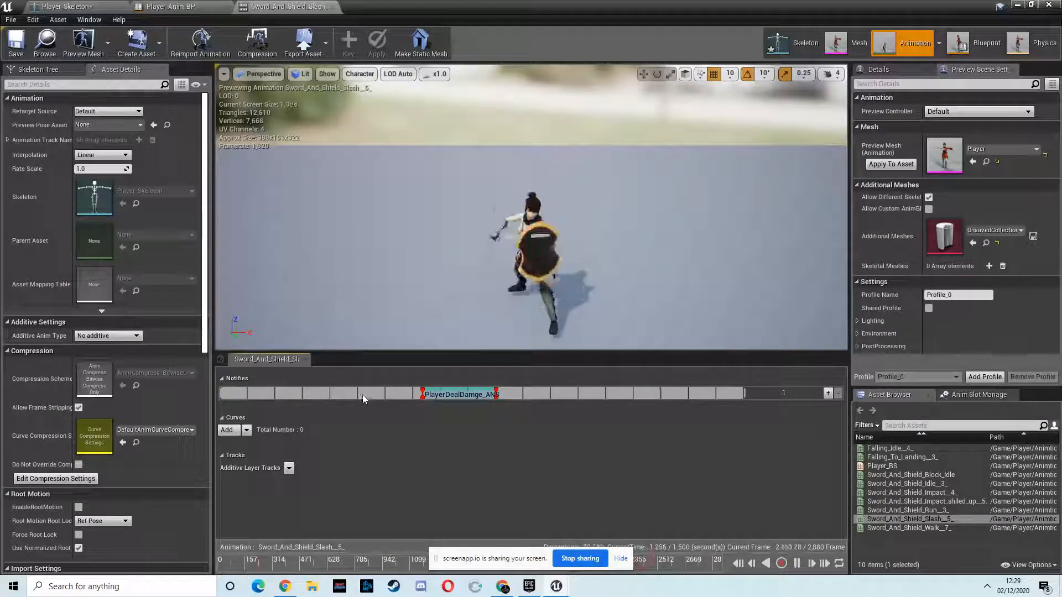
- Add a second notify track to the slash animation and place a Trail notify state on it where the swing starts, at about 0.53 s
{"action": "left_click", "coordinate": [828, 394]}
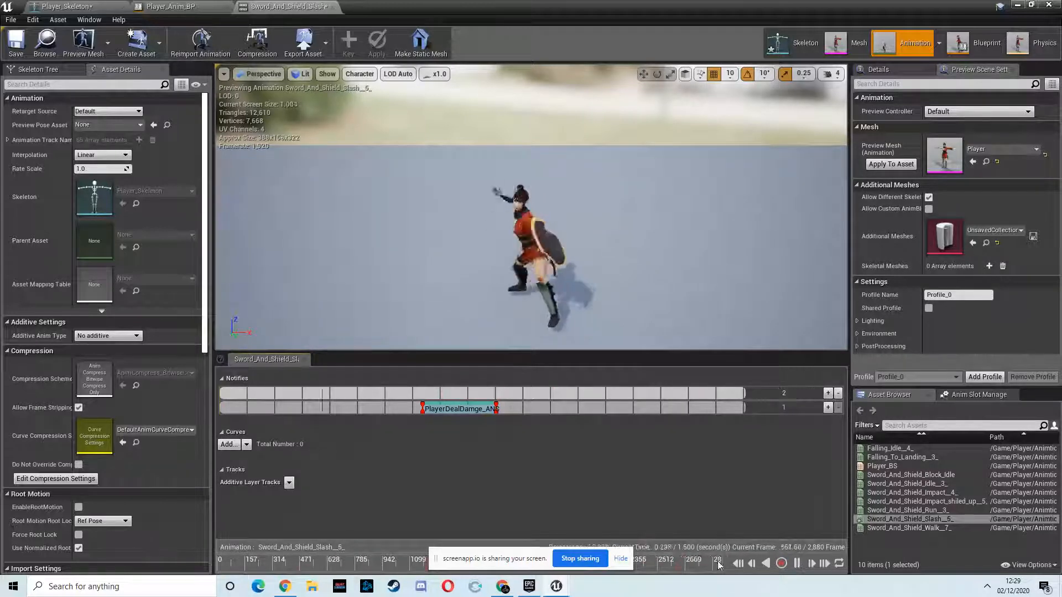
{"action": "left_click", "coordinate": [796, 563]}
{"action": "left_click", "coordinate": [624, 558]}
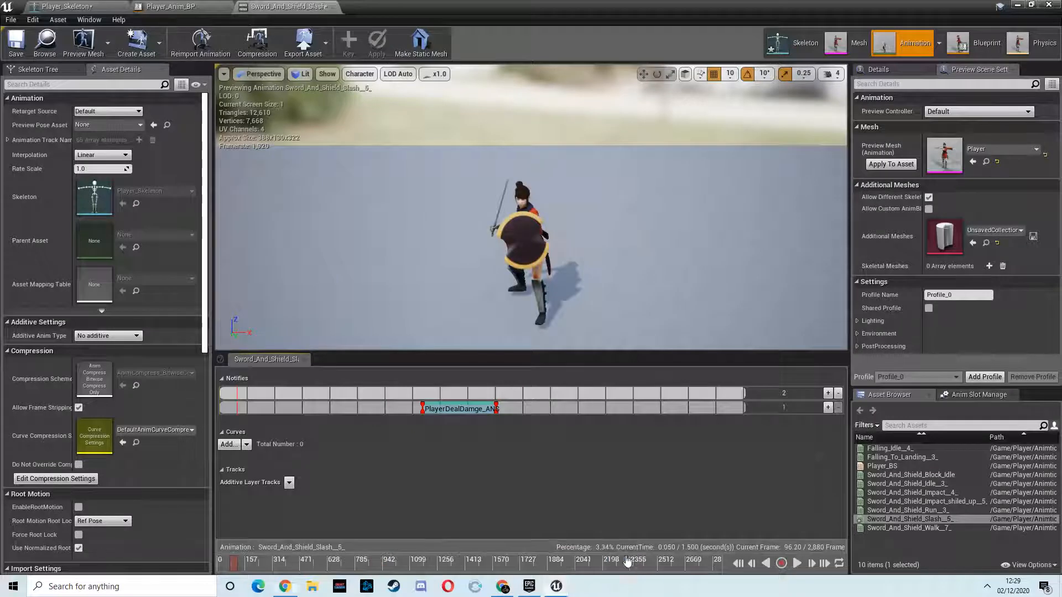
{"action": "left_click_drag", "start_coordinate": [232, 565], "coordinate": [335, 562]}
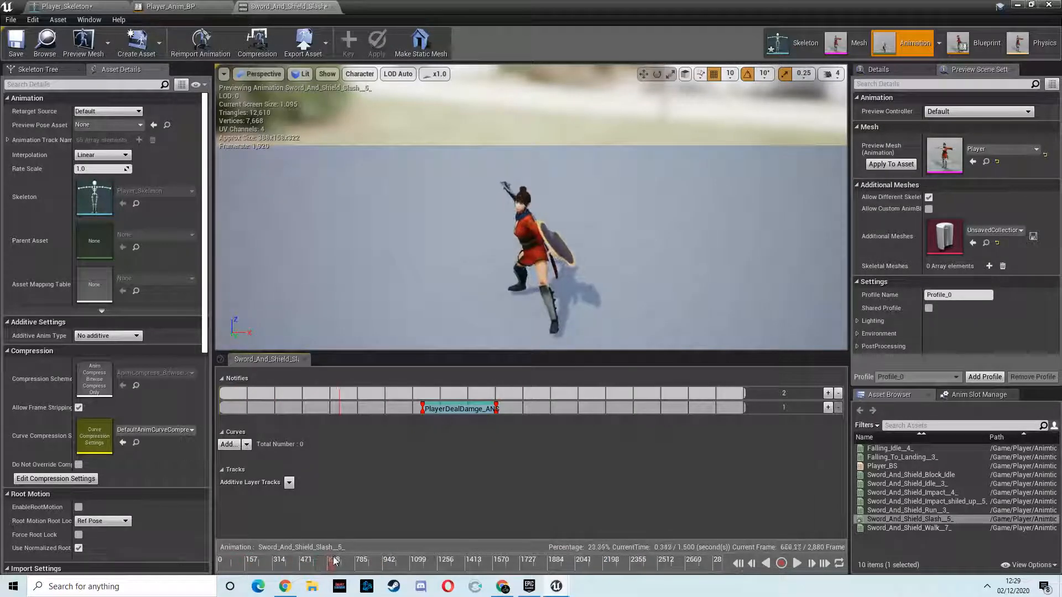
{"action": "mouse_move", "coordinate": [410, 241]}
{"action": "right_mouse_down"}
{"action": "mouse_move", "coordinate": [433, 244]}
{"action": "mouse_move", "coordinate": [416, 242]}
{"action": "right_mouse_up"}
{"action": "left_click_drag", "start_coordinate": [336, 564], "coordinate": [397, 563]}
{"action": "right_click", "coordinate": [406, 394]}
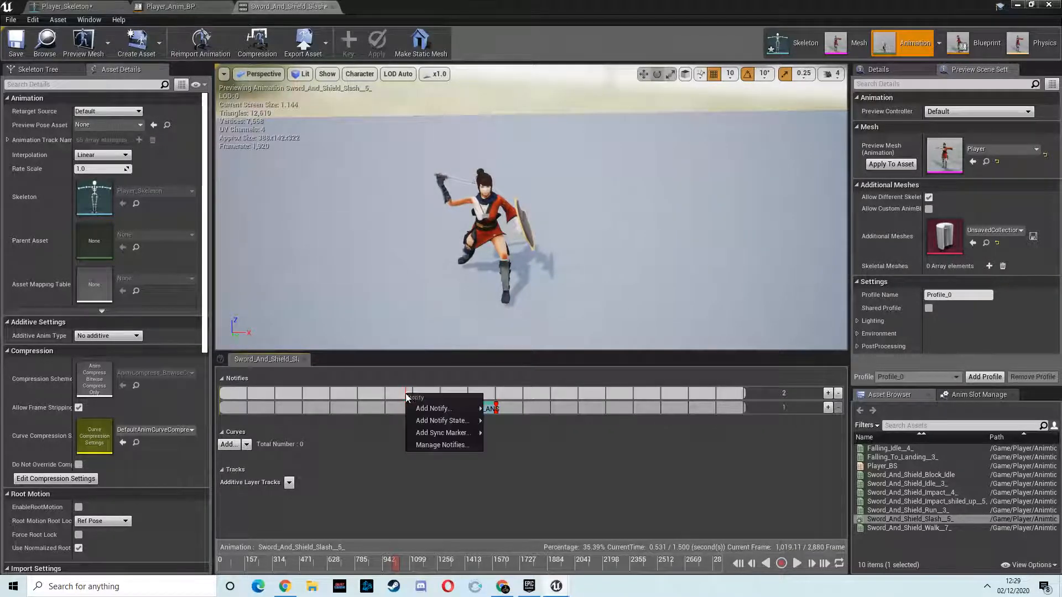
{"action": "mouse_move", "coordinate": [442, 420]}
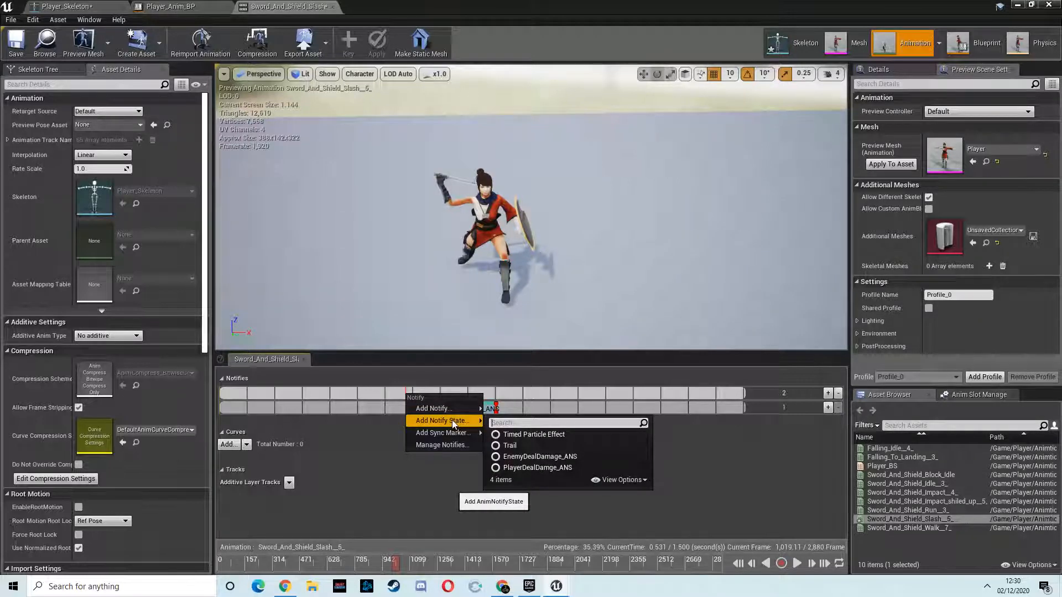
{"action": "left_click", "coordinate": [512, 444]}
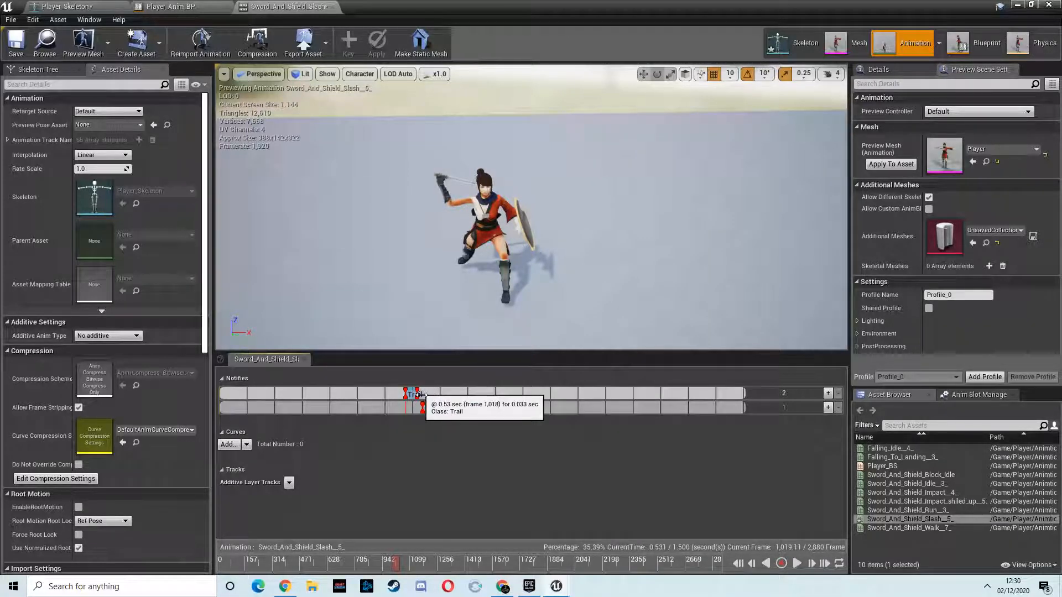
- Stretch the Trail notify state over the sword swing so it ends just past the PlayerDealDamge_ANS notify
{"action": "left_click_drag", "start_coordinate": [417, 393], "coordinate": [451, 392]}
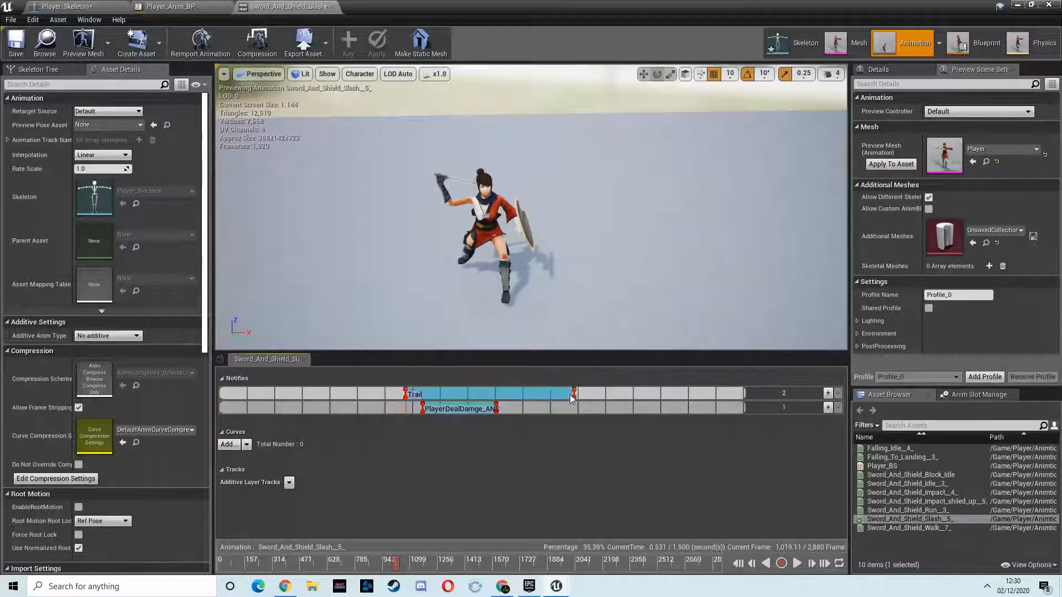
{"action": "left_click_drag", "start_coordinate": [398, 563], "coordinate": [483, 560]}
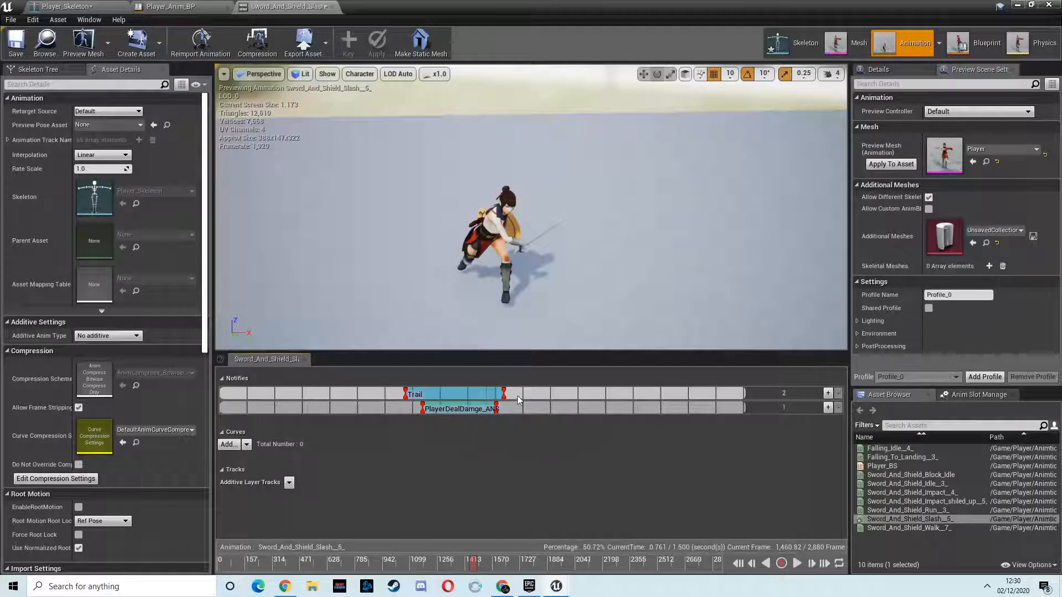
{"action": "left_click_drag", "start_coordinate": [504, 394], "coordinate": [507, 390]}
- Set the Trail notify's first socket name to trailSoc1 and its second socket name to trailSoc2
{"action": "left_click", "coordinate": [421, 394]}
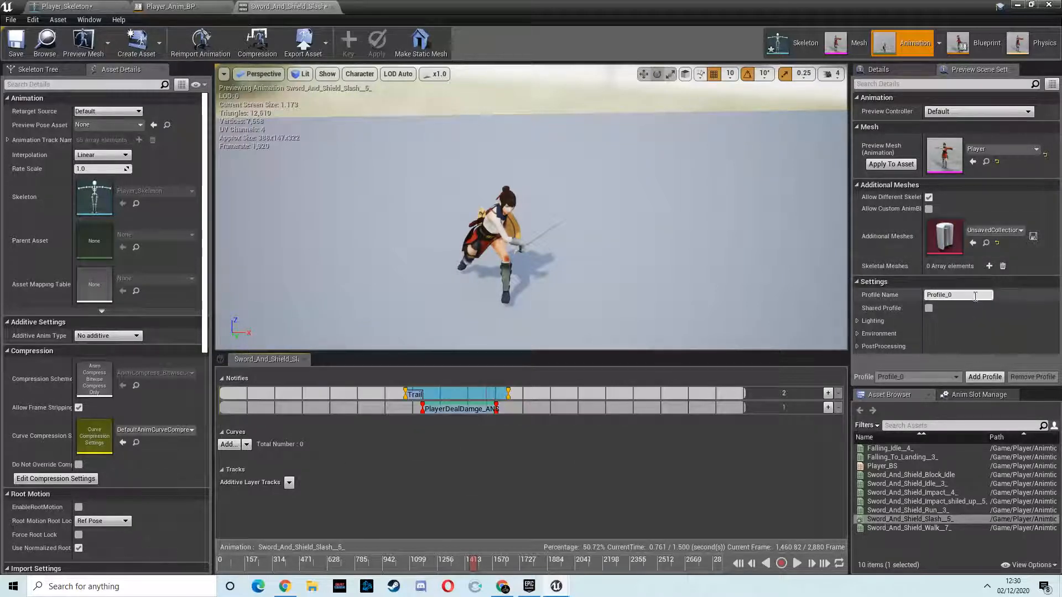
{"action": "left_click", "coordinate": [897, 67]}
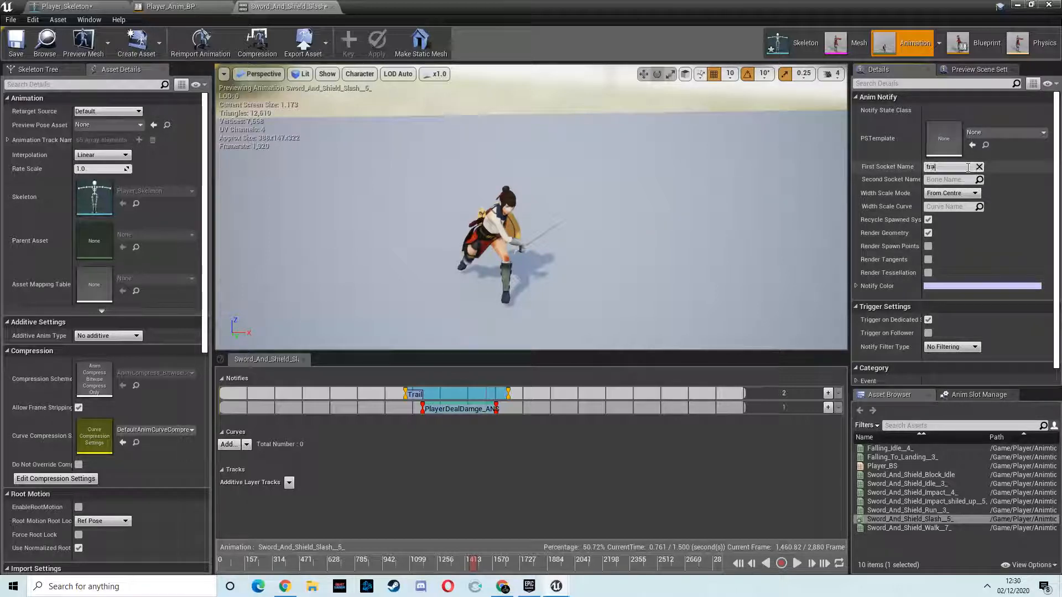
{"action": "type", "text": "il"}
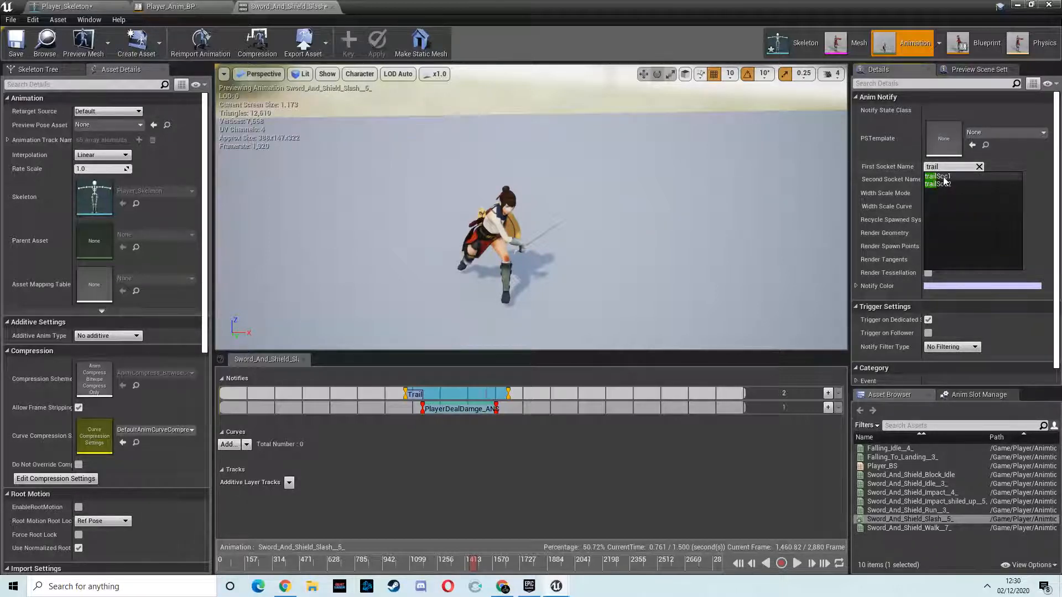
{"action": "left_click", "coordinate": [944, 177]}
{"action": "left_click", "coordinate": [942, 181]}
{"action": "type", "text": "t"}
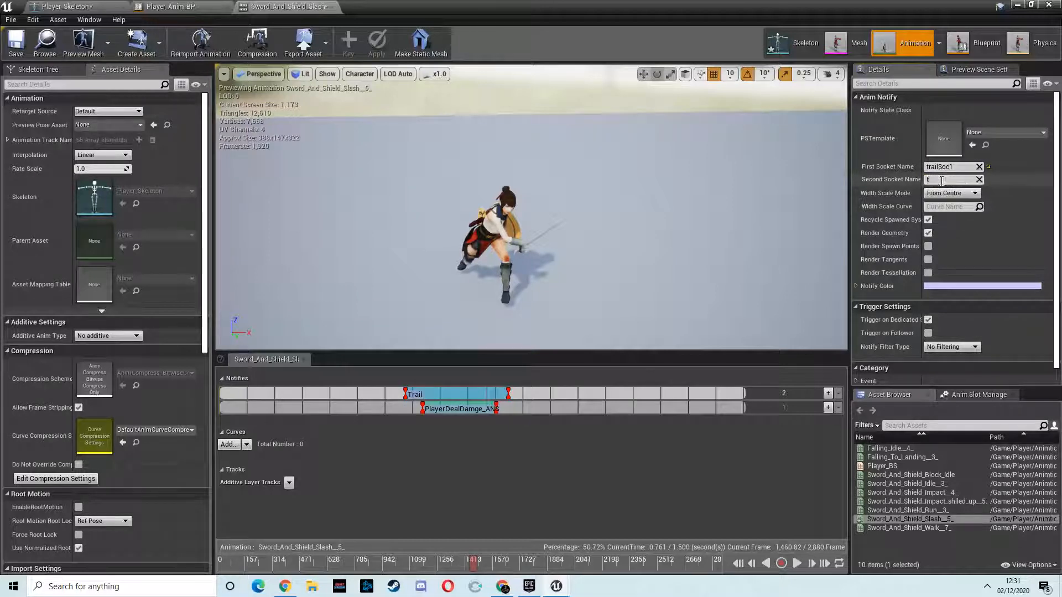
{"action": "type", "text": "rail"}
{"action": "left_click", "coordinate": [956, 197]}
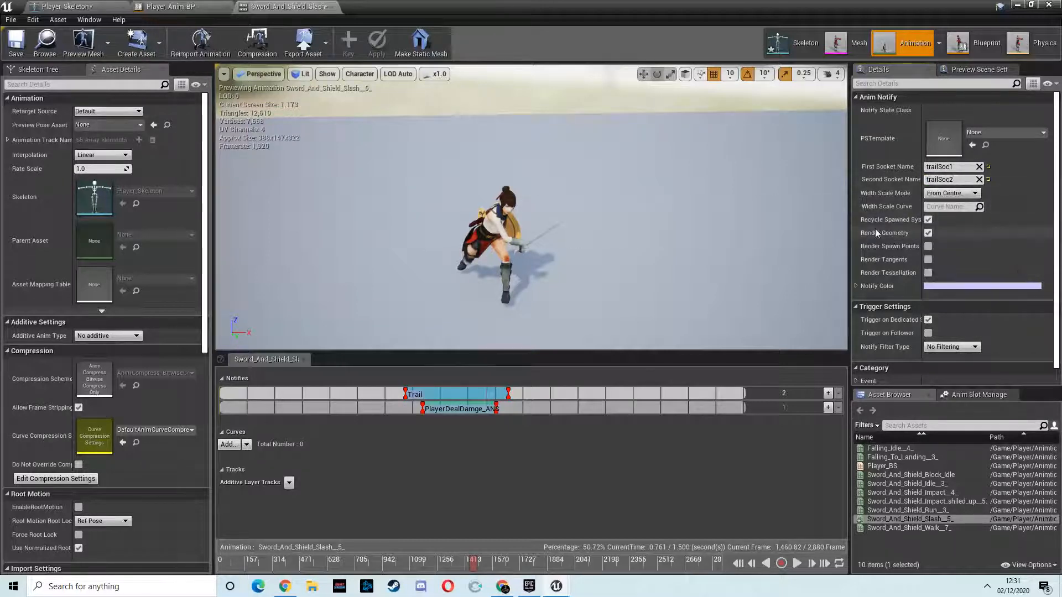
- Set the Trail notify's PSTemplate to the P_InkTrail particle from TrailPack/Particles/Ink/Sword_Trail
{"action": "left_click", "coordinate": [1018, 4]}
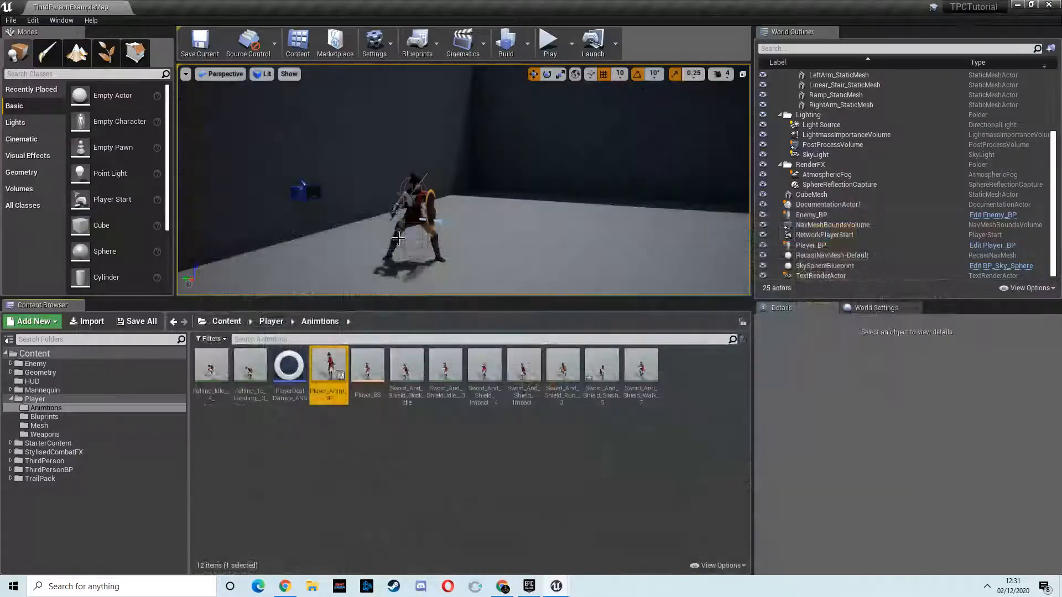
{"action": "left_click", "coordinate": [227, 322]}
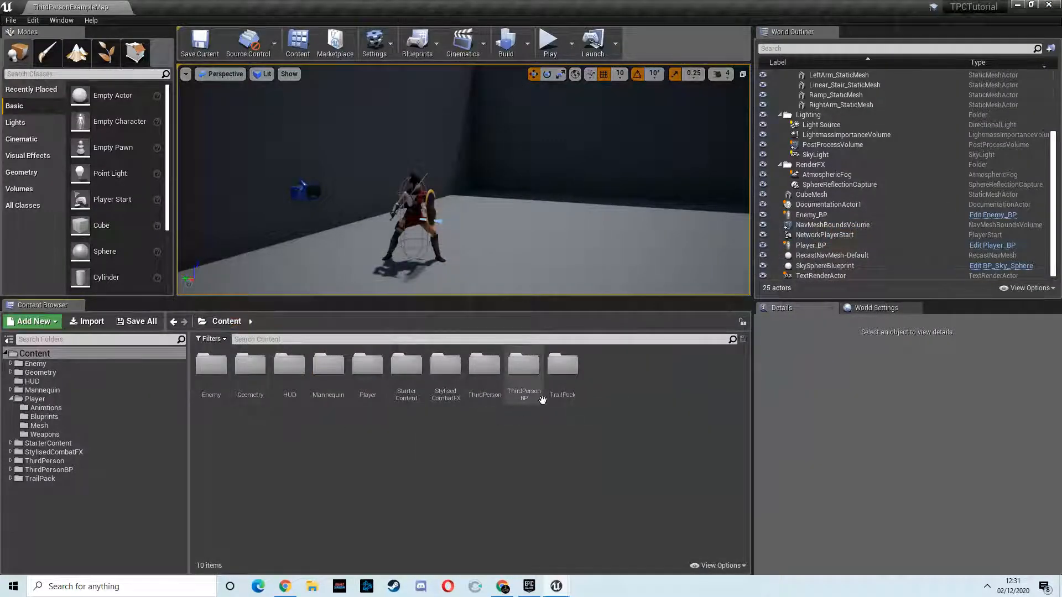
{"action": "double_click", "coordinate": [563, 371]}
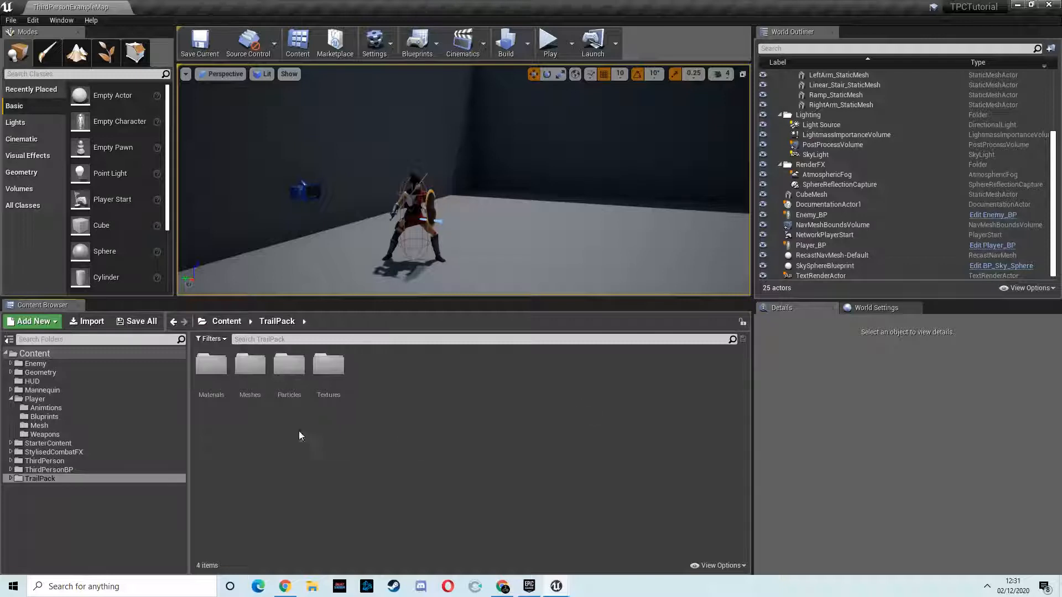
{"action": "double_click", "coordinate": [288, 368]}
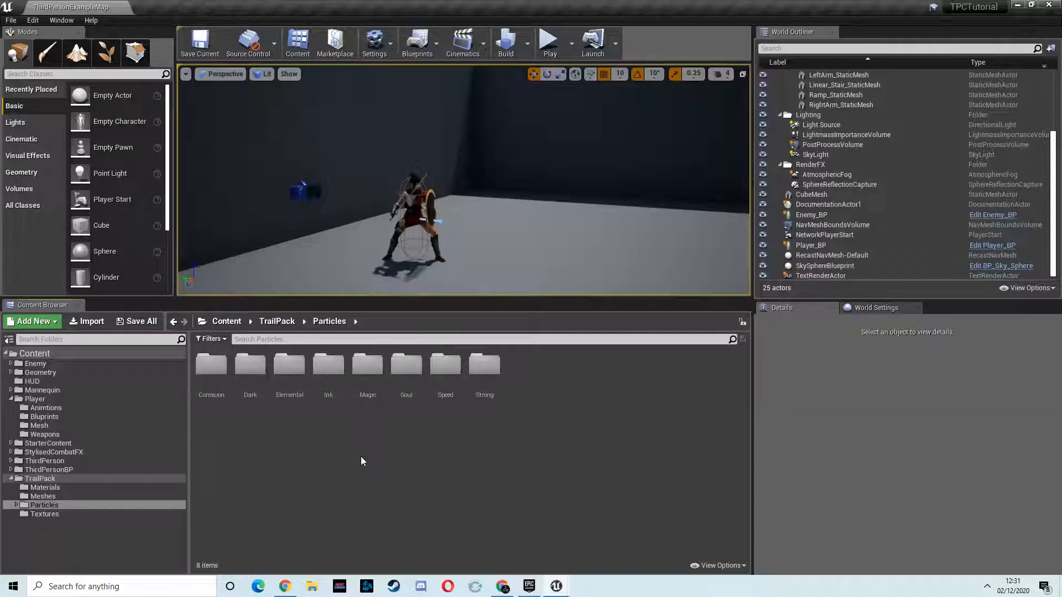
{"action": "double_click", "coordinate": [328, 368]}
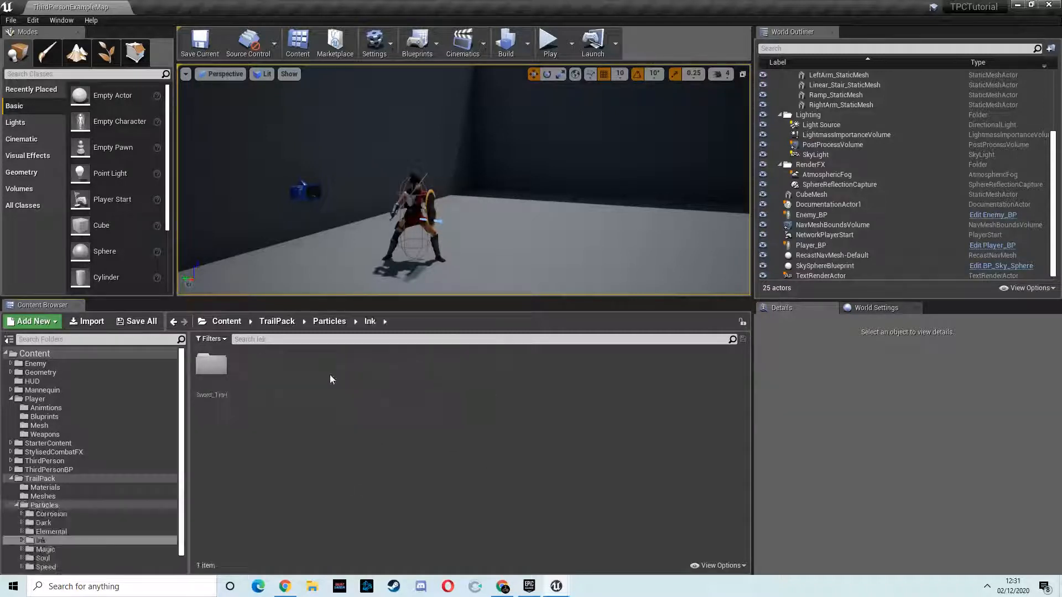
{"action": "double_click", "coordinate": [215, 367]}
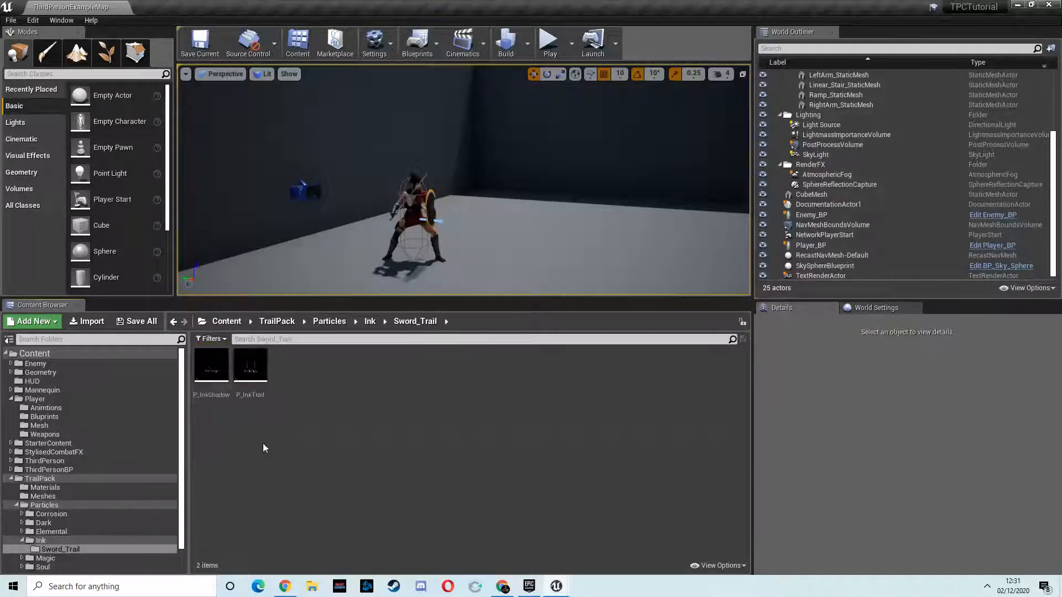
{"action": "mouse_move", "coordinate": [204, 400]}
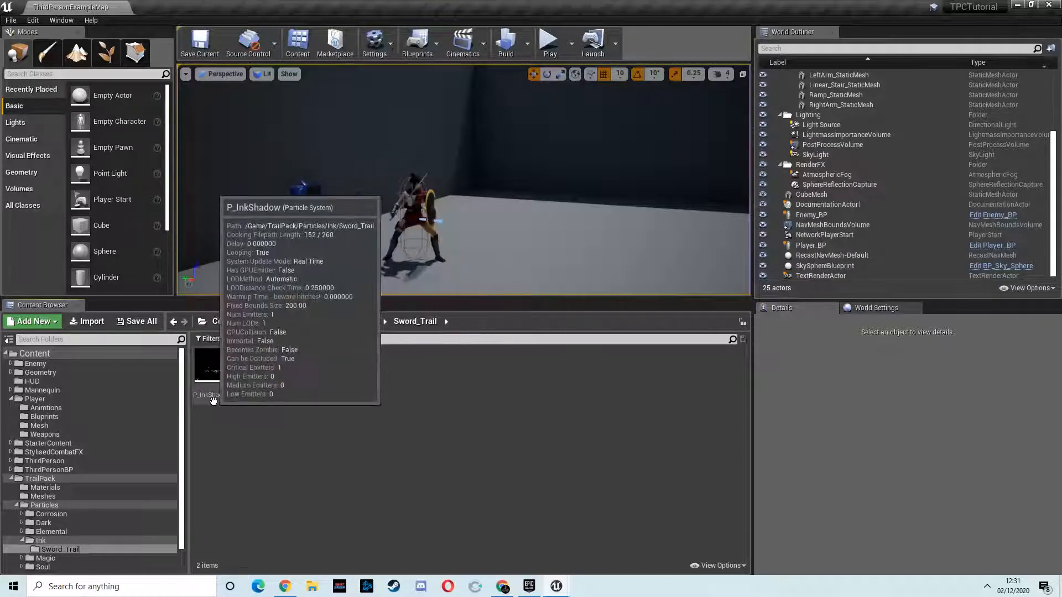
{"action": "left_click", "coordinate": [250, 368]}
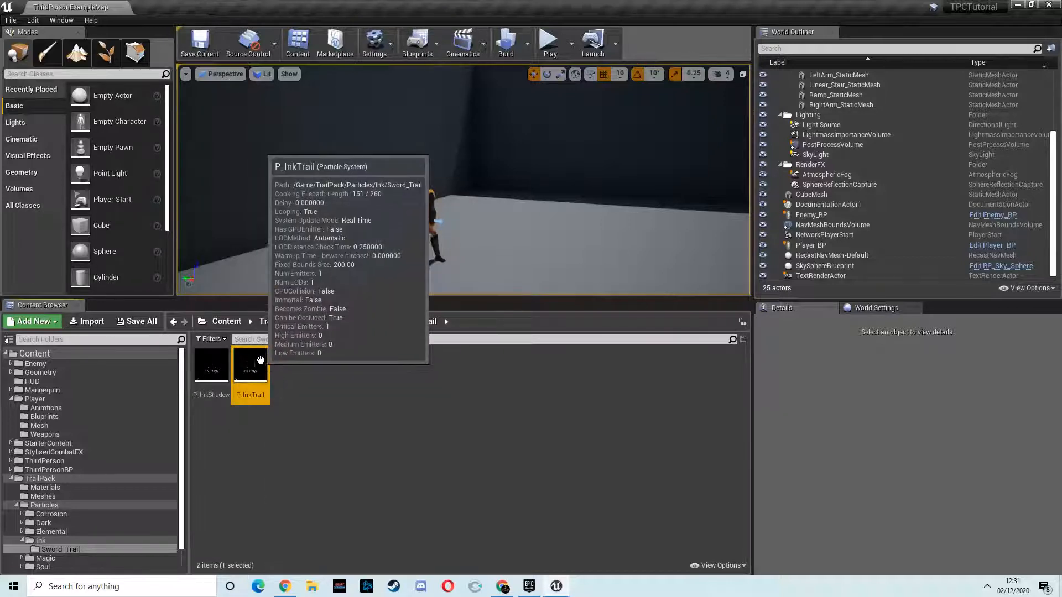
{"action": "left_click", "coordinate": [556, 587]}
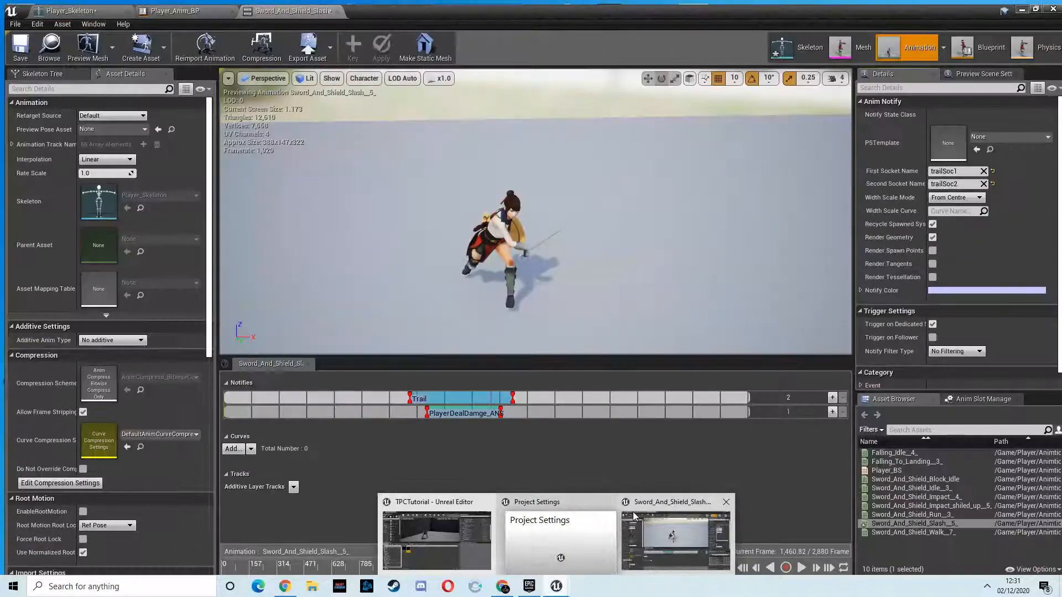
{"action": "left_click", "coordinate": [634, 516]}
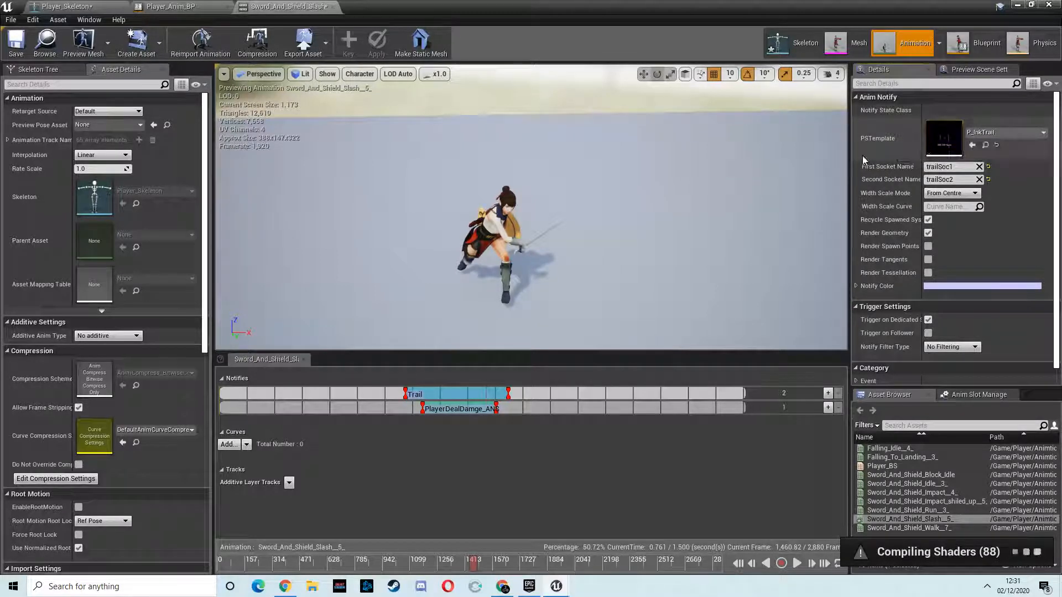
- Scrub the slash animation back and forth across the Trail notify range to check the ink trail
{"action": "left_click_drag", "start_coordinate": [474, 564], "coordinate": [426, 572]}
{"action": "left_click_drag", "start_coordinate": [493, 570], "coordinate": [453, 566]}
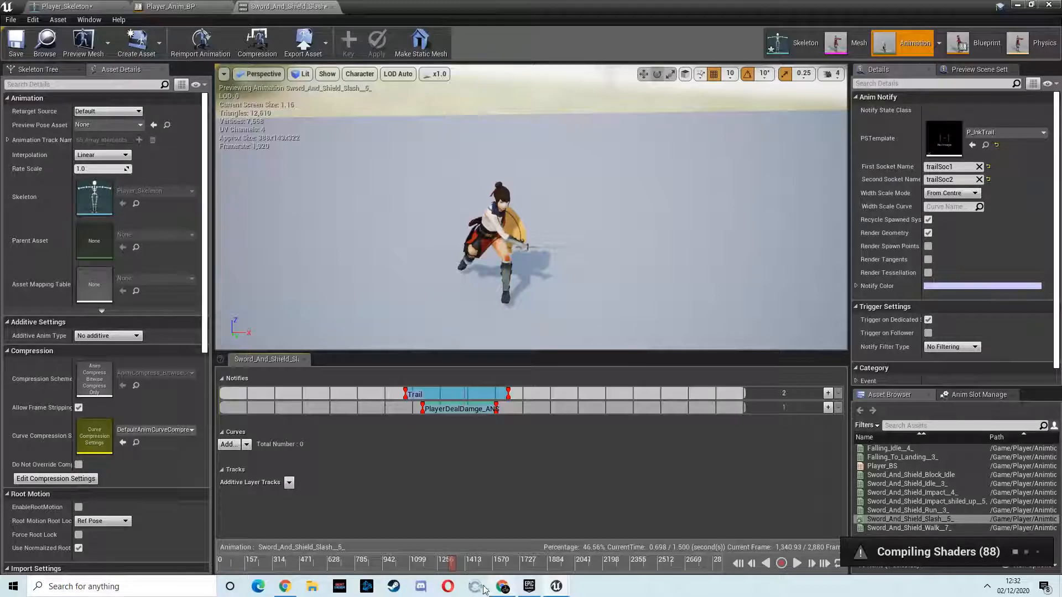
{"action": "left_click", "coordinate": [501, 585]}
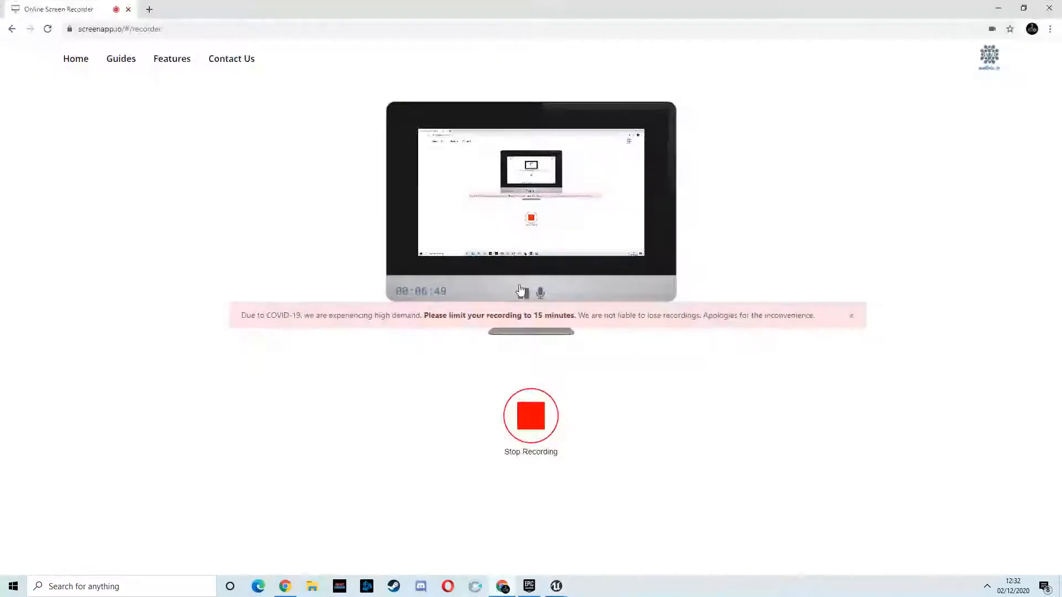
{"action": "left_click", "coordinate": [999, 9]}
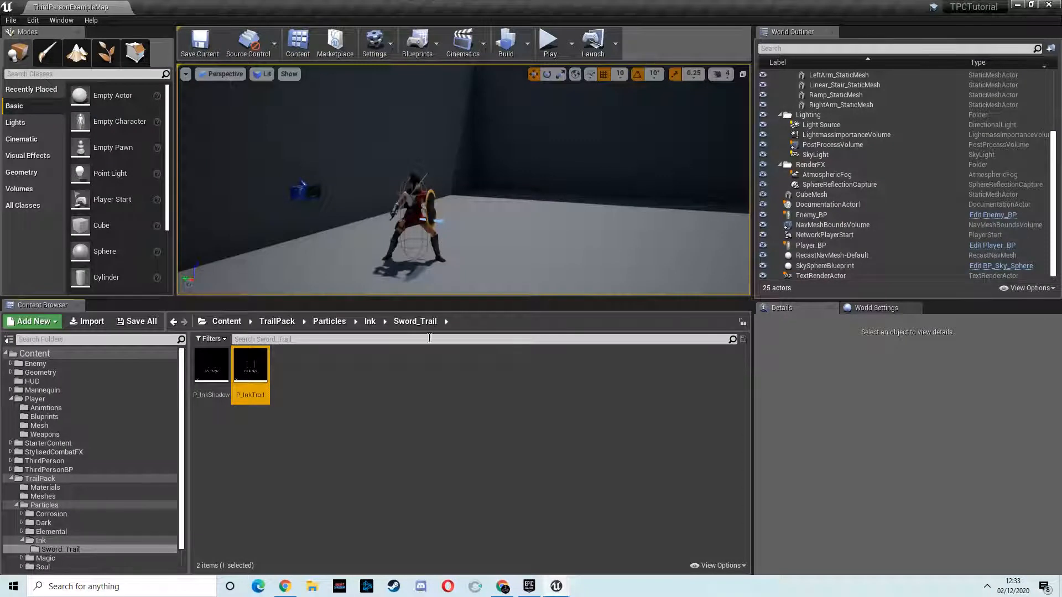
- Return to the slash animation, play it from before the Trail notify and examine the ink trail from several angles
{"action": "mouse_move", "coordinate": [556, 586]}
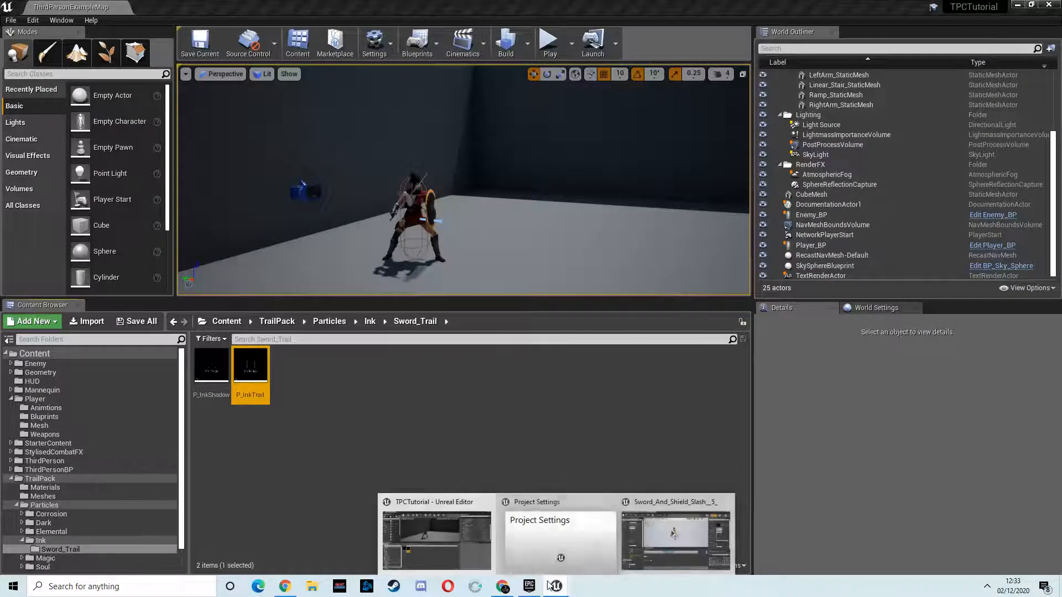
{"action": "left_click", "coordinate": [678, 539]}
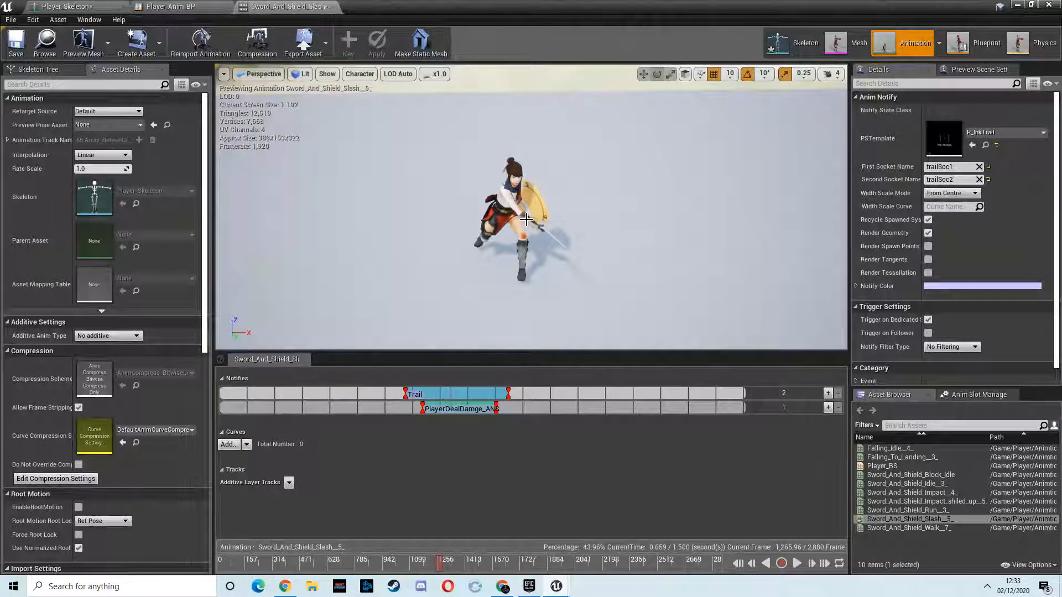
{"action": "left_click_drag", "start_coordinate": [438, 569], "coordinate": [324, 576]}
{"action": "left_click", "coordinate": [797, 563]}
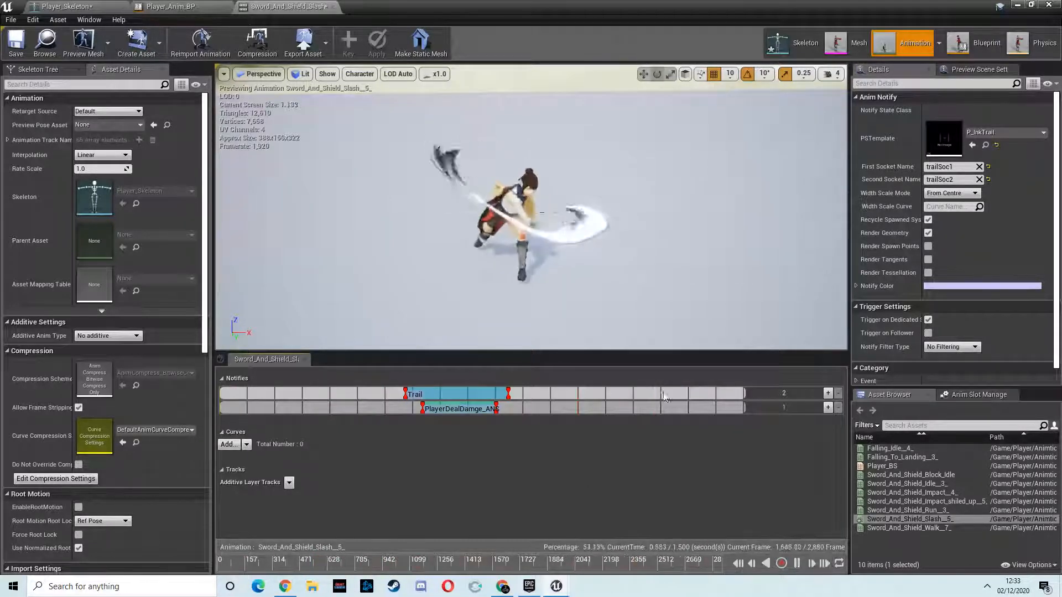
{"action": "left_click_drag", "start_coordinate": [609, 237], "coordinate": [510, 229], "text": "alt"}
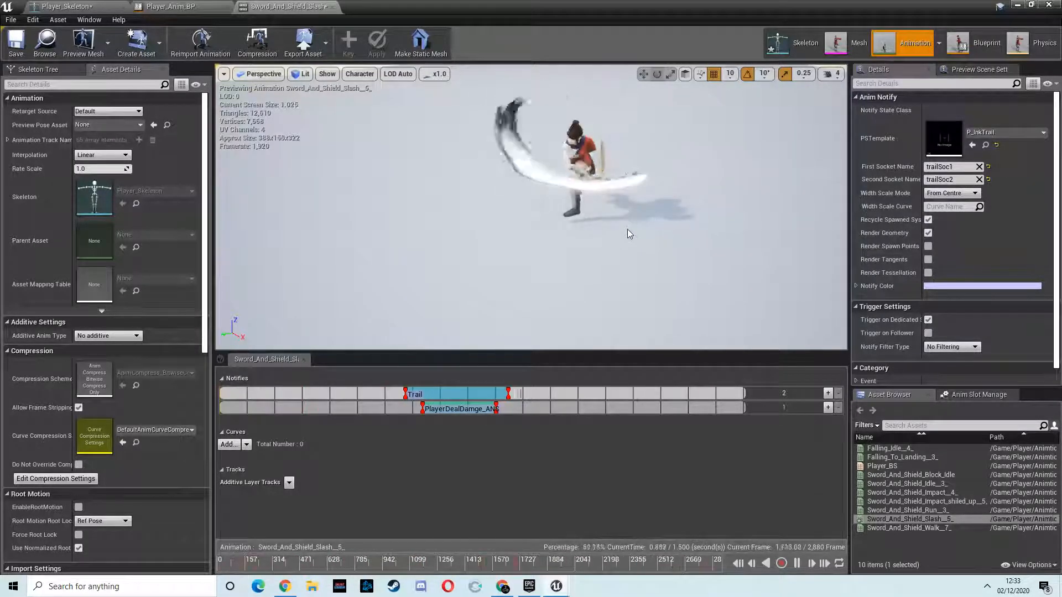
- Set the Trail notify's PSTemplate to the P_Strong particle from TrailPack/Particles/Strong/Sword_Trail
{"action": "left_click", "coordinate": [1017, 6]}
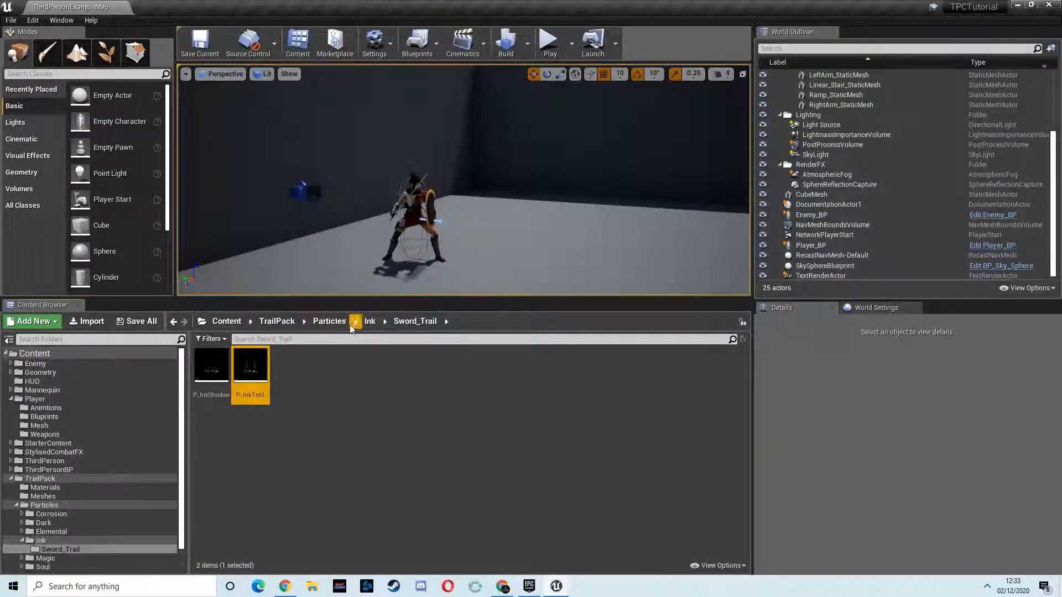
{"action": "left_click", "coordinate": [330, 321]}
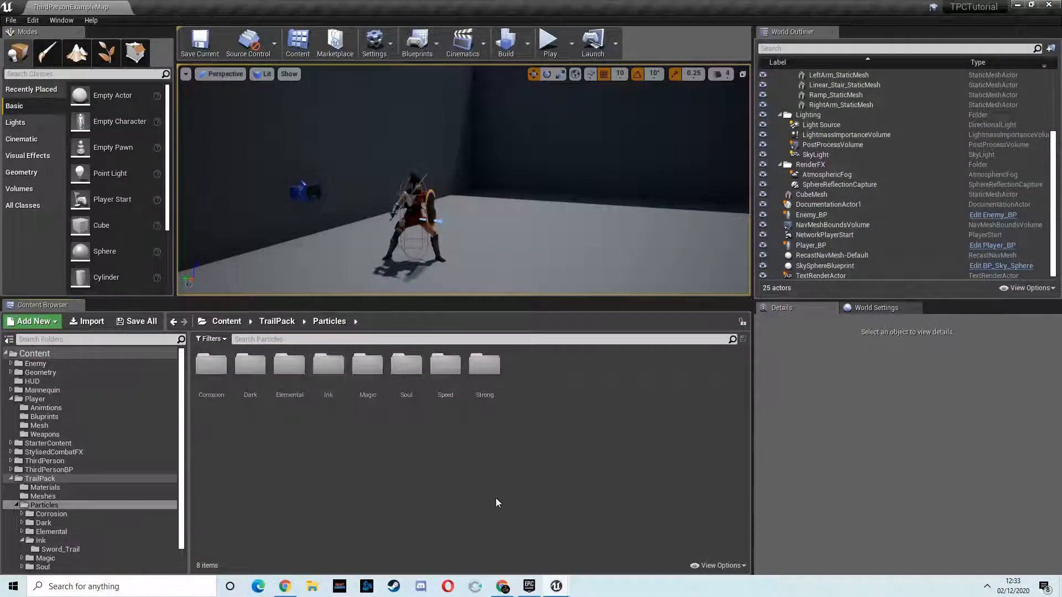
{"action": "double_click", "coordinate": [491, 401]}
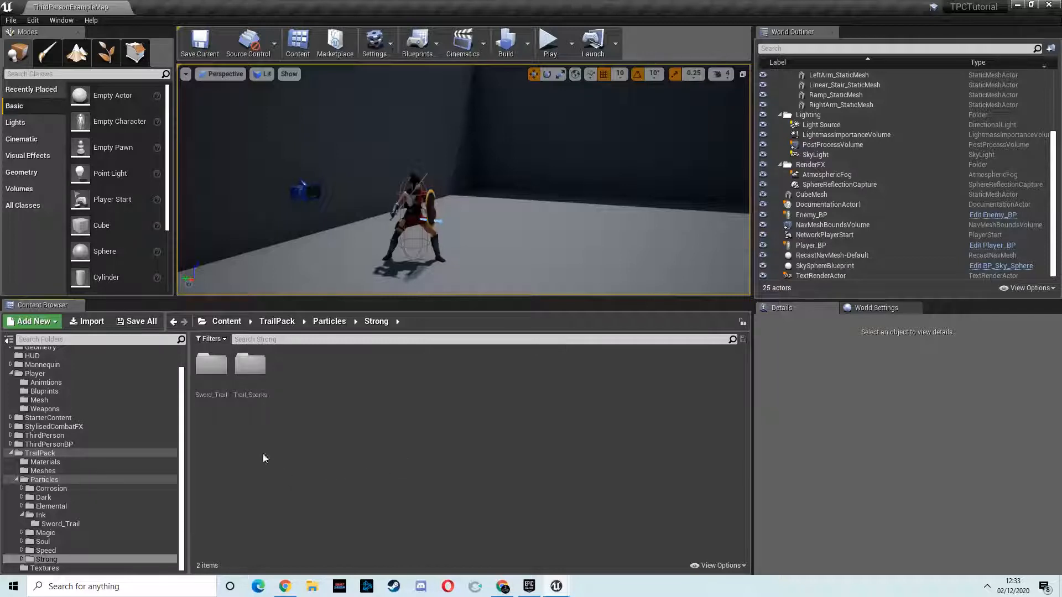
{"action": "double_click", "coordinate": [214, 379]}
{"action": "left_click", "coordinate": [220, 369]}
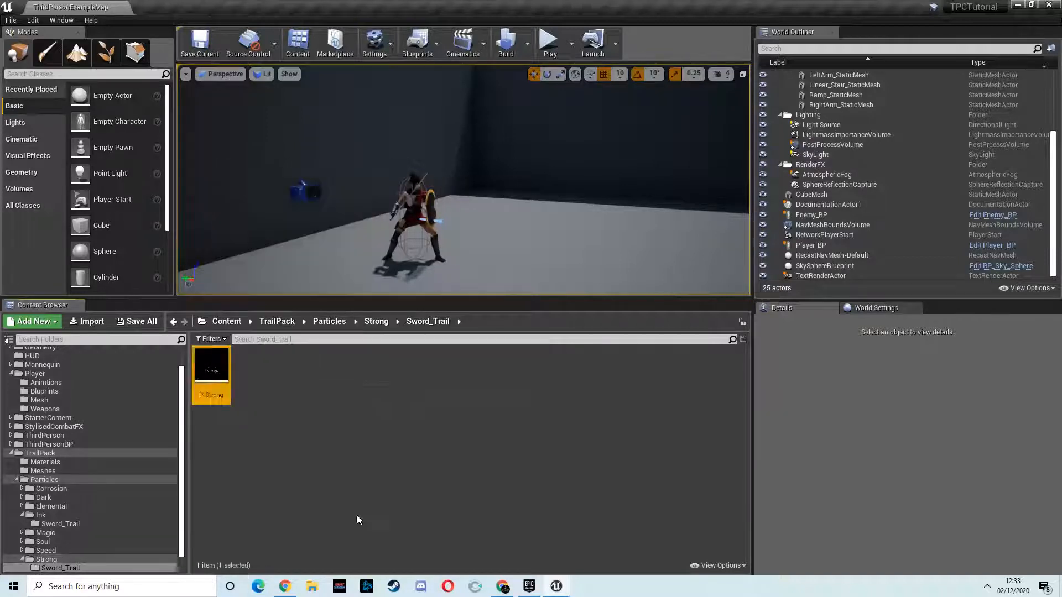
{"action": "mouse_move", "coordinate": [558, 585]}
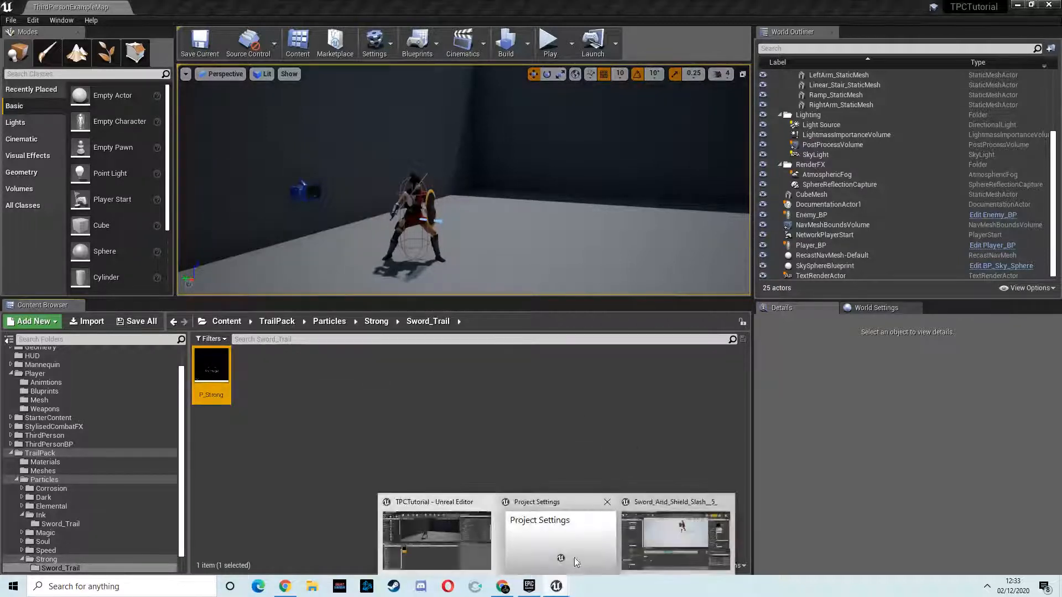
{"action": "left_click", "coordinate": [641, 523]}
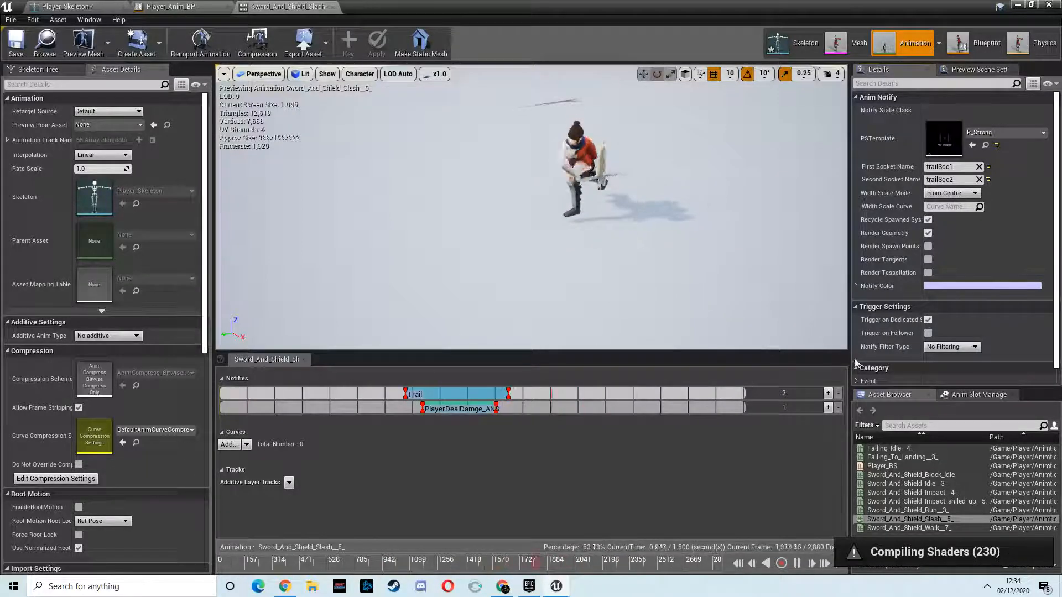
{"action": "left_click", "coordinate": [506, 587]}
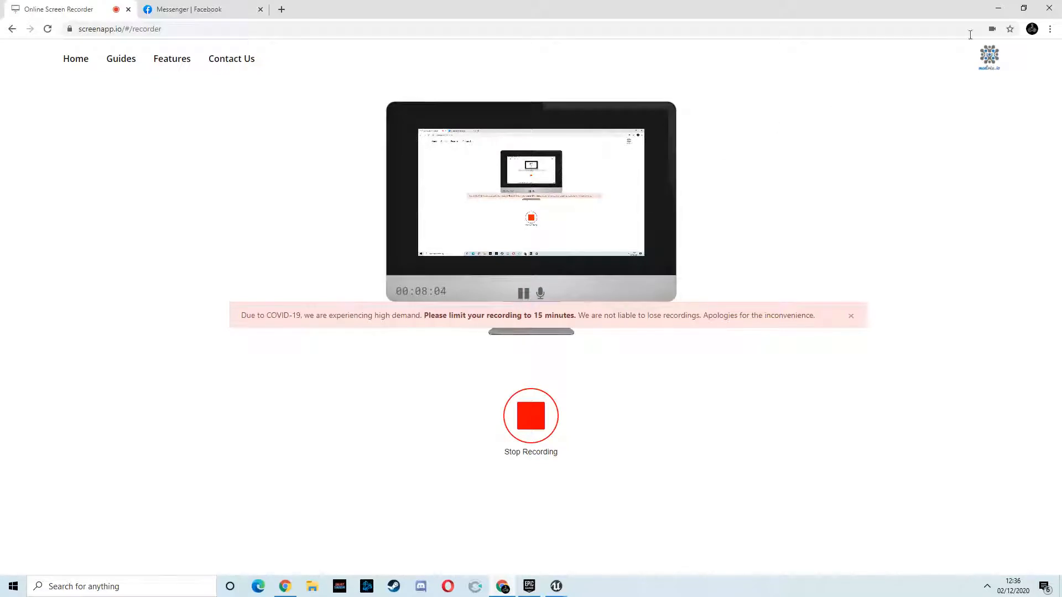
{"action": "left_click", "coordinate": [997, 9]}
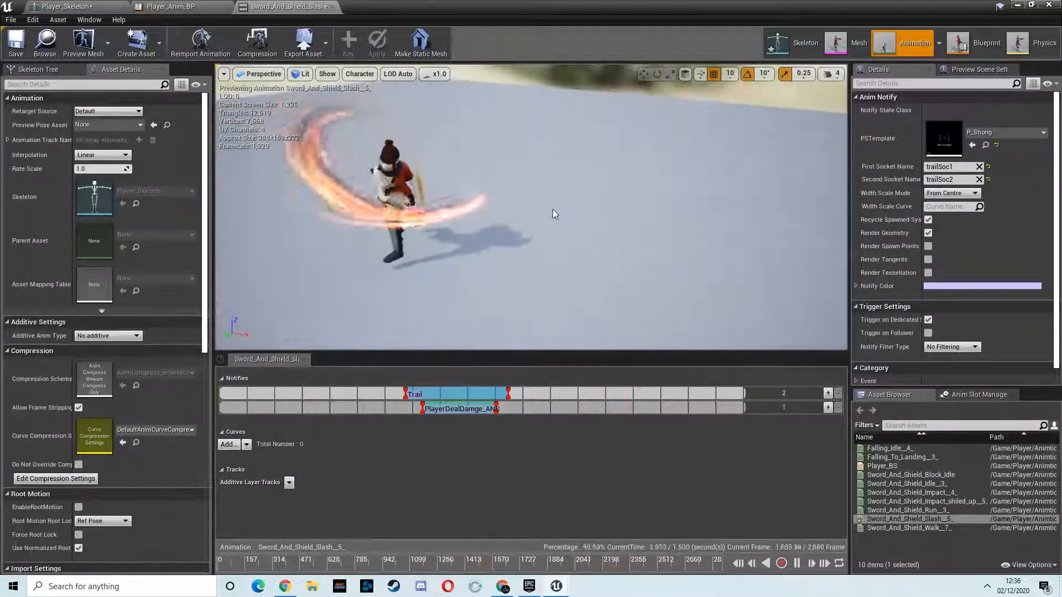
- Examine the P_Strong trail on the looping slash animation from a different angle
{"action": "right_click_drag", "start_coordinate": [552, 210], "coordinate": [563, 200]}
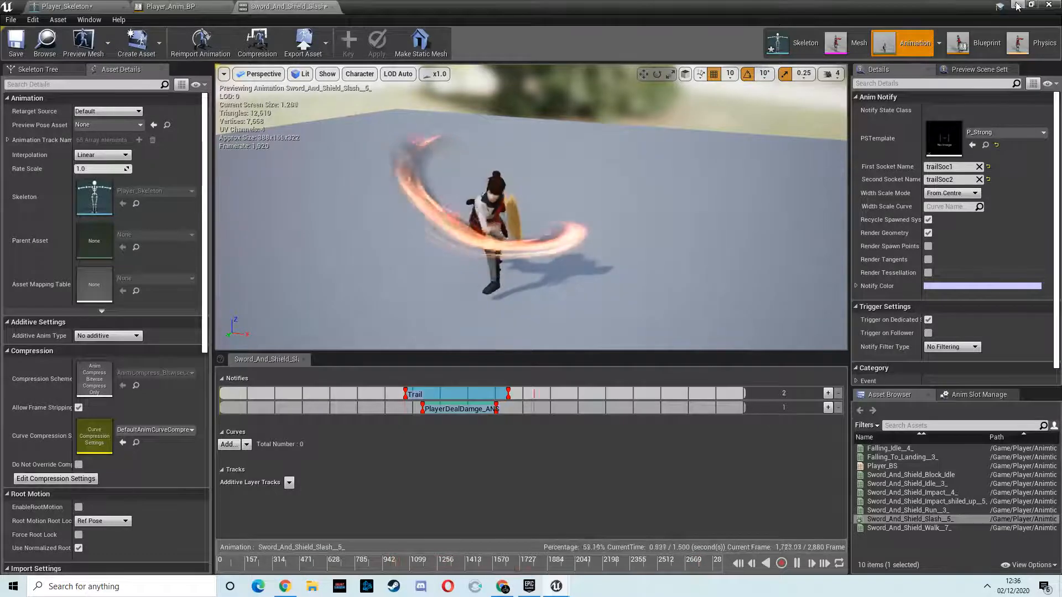
- Return to the level editor and look at the particles in TrailPack/Particles/Ink/Sword_Trail
{"action": "left_click", "coordinate": [1017, 5]}
{"action": "left_click", "coordinate": [329, 321]}
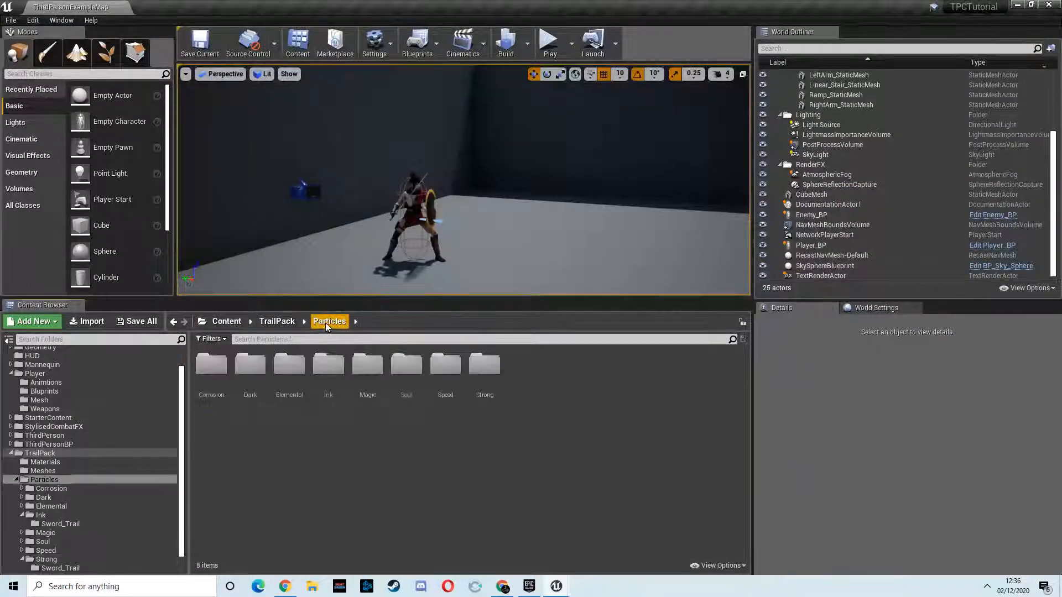
{"action": "left_click", "coordinate": [278, 322]}
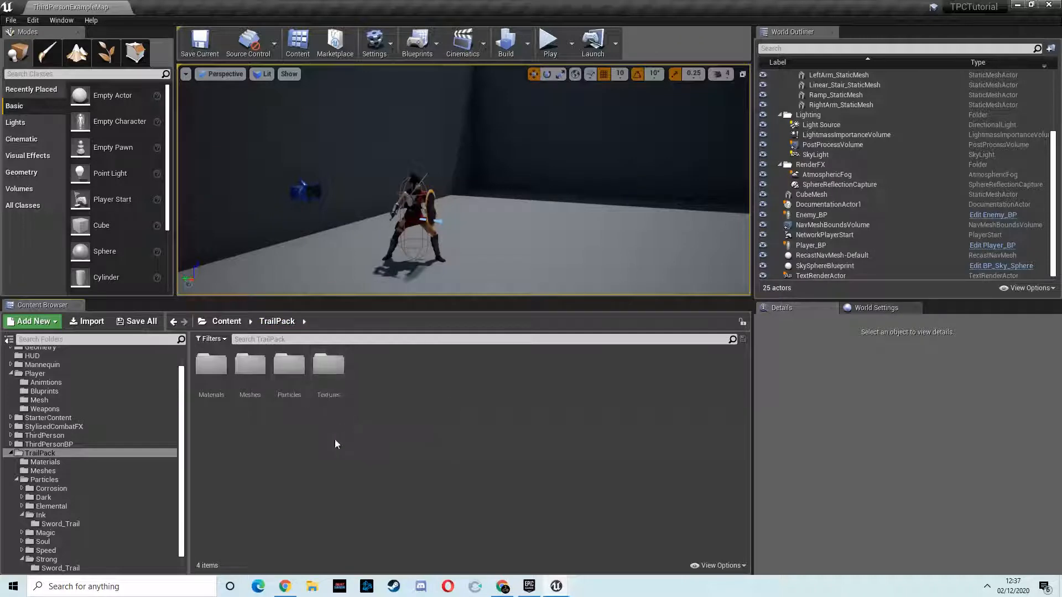
{"action": "double_click", "coordinate": [288, 379]}
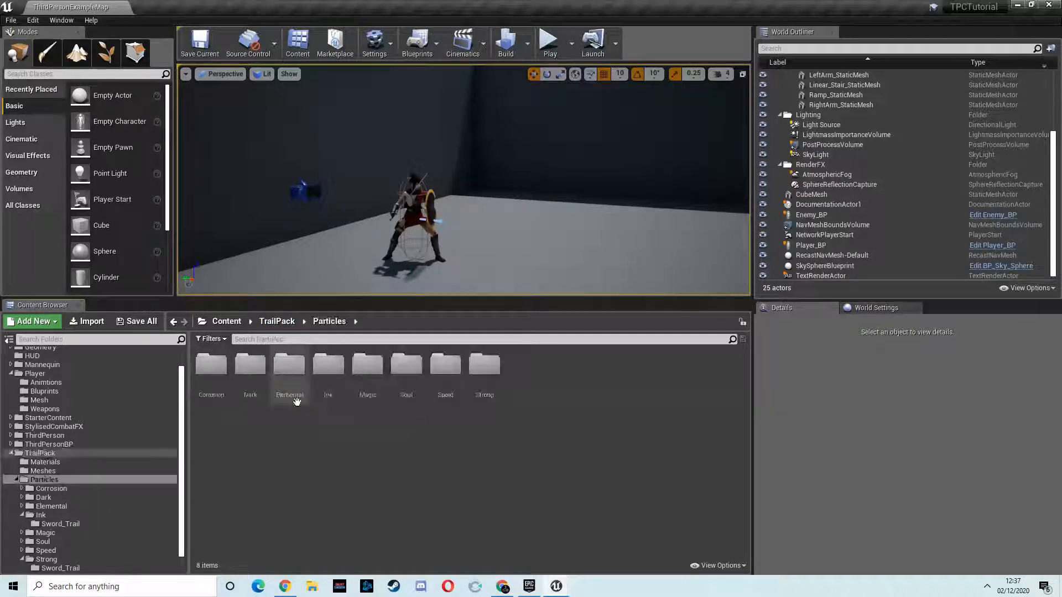
{"action": "double_click", "coordinate": [324, 367]}
{"action": "double_click", "coordinate": [211, 368]}
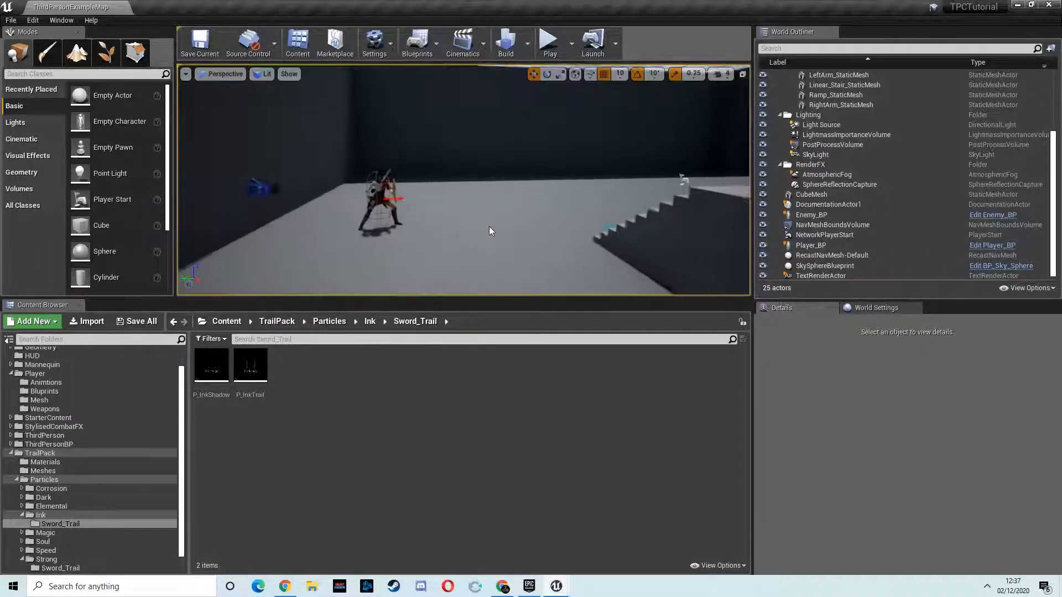
- Look through the Elemental particle folder, checking its Sword_Trail contents and selecting its Trail_Sparks folder
{"action": "left_click", "coordinate": [332, 322]}
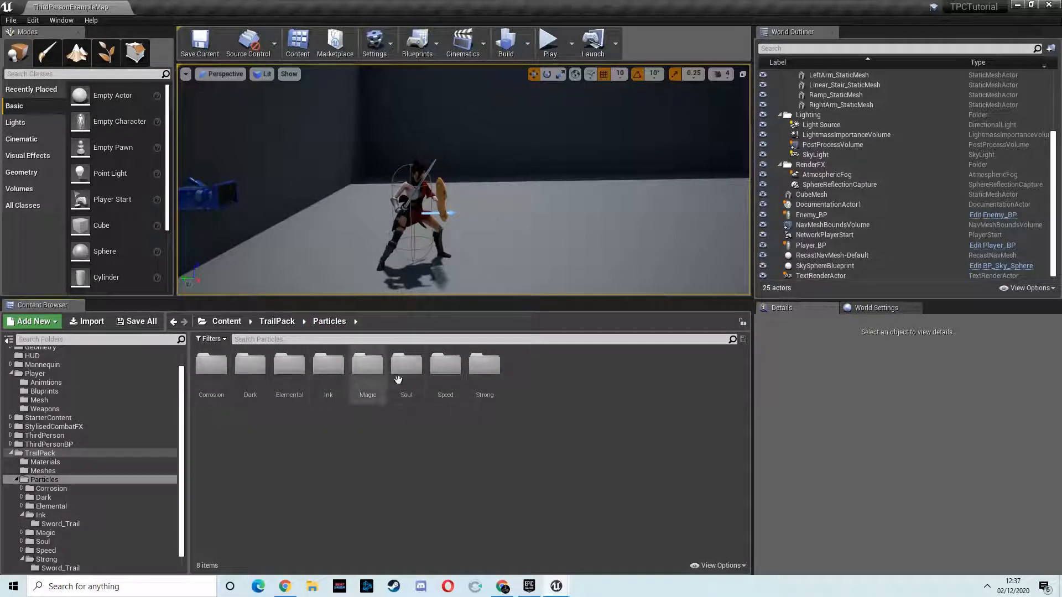
{"action": "double_click", "coordinate": [289, 367]}
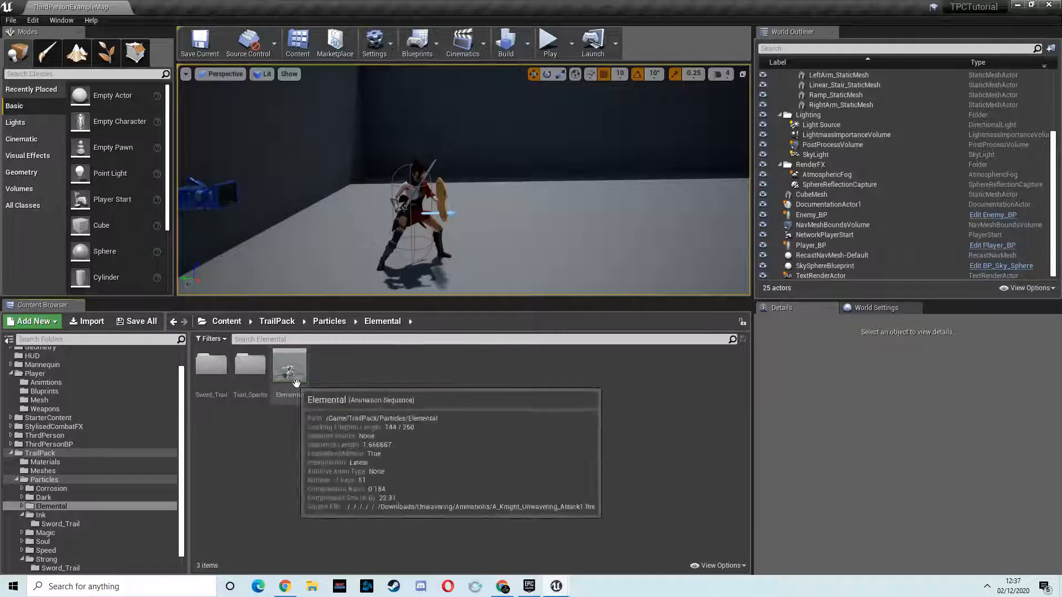
{"action": "left_click", "coordinate": [215, 387]}
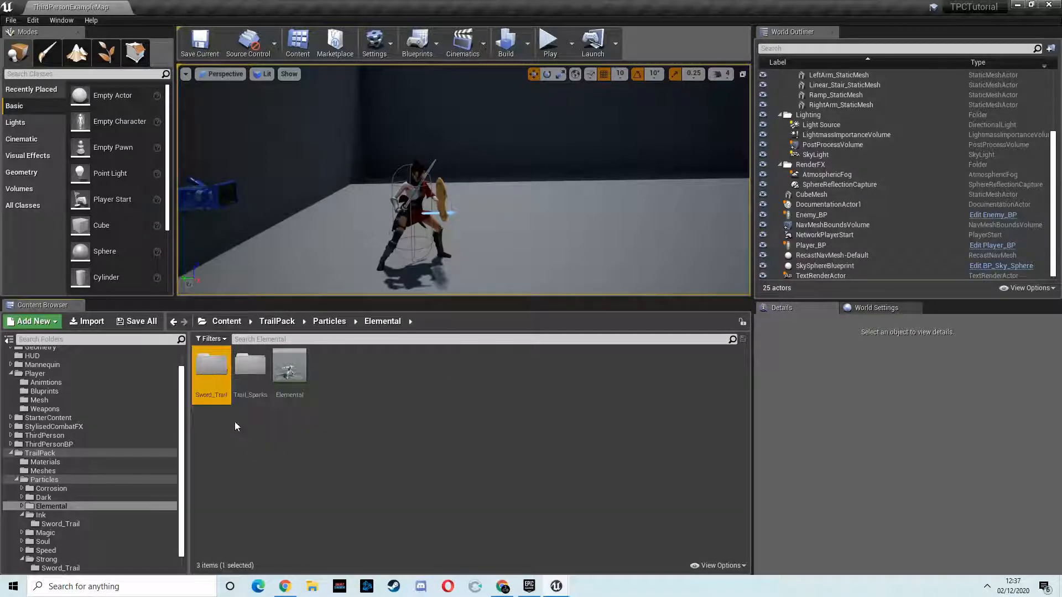
{"action": "double_click", "coordinate": [212, 372]}
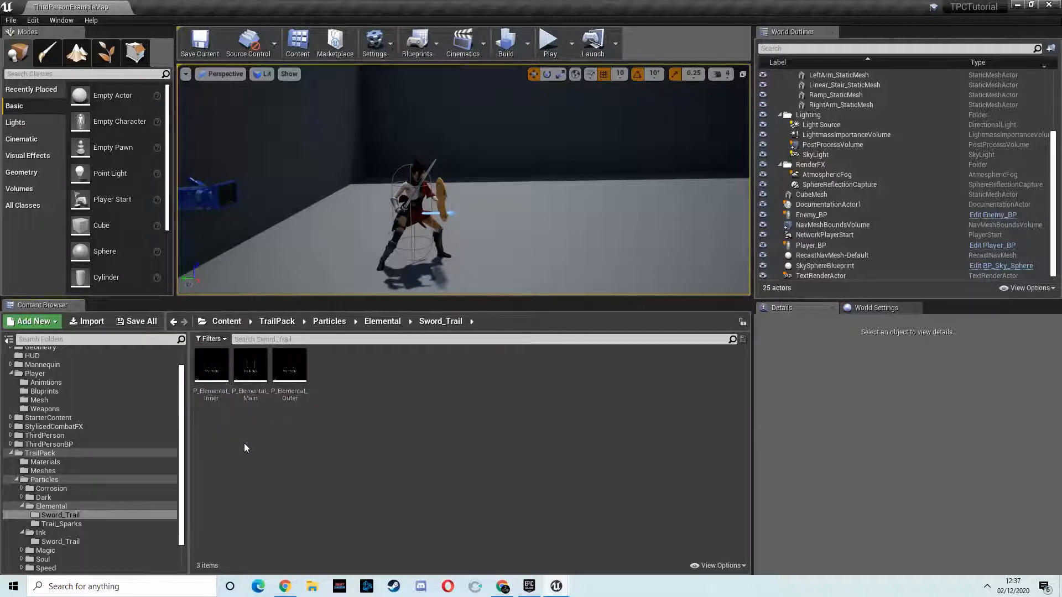
{"action": "left_click", "coordinate": [383, 322]}
{"action": "left_click", "coordinate": [250, 368]}
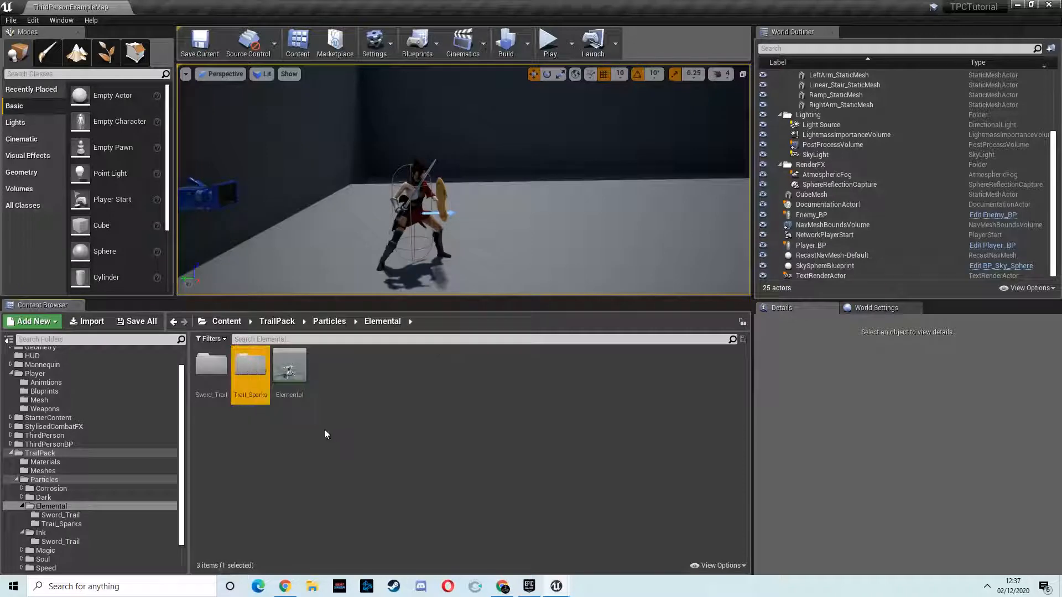
- Set the Trail notify's PSTemplate to the P_Elemental_Main particle from Elemental/Sword_Trail and examine the trail on the slash animation
{"action": "double_click", "coordinate": [259, 380]}
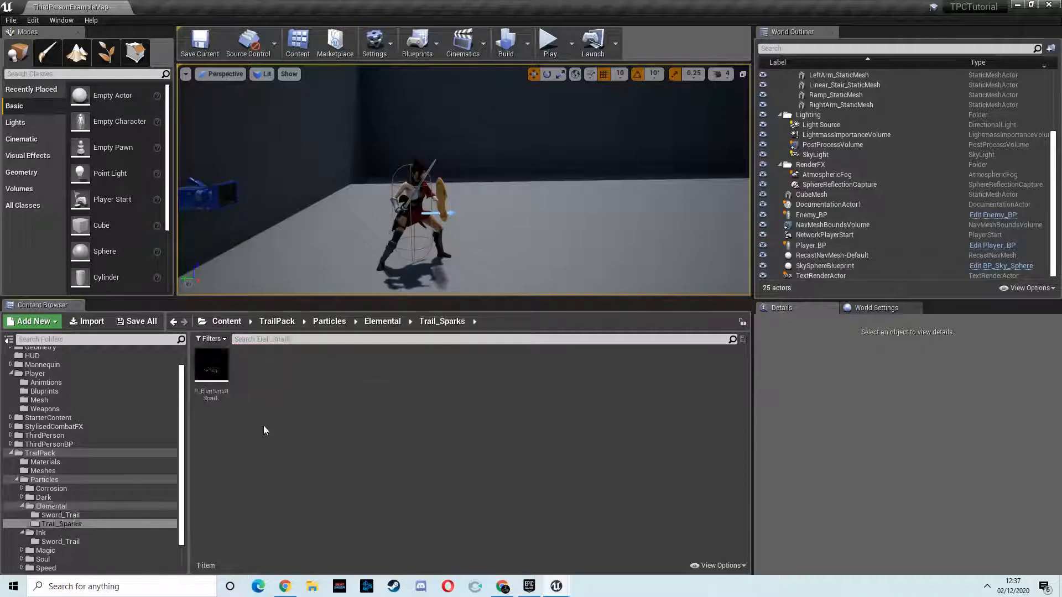
{"action": "left_click", "coordinate": [384, 322]}
{"action": "double_click", "coordinate": [213, 367]}
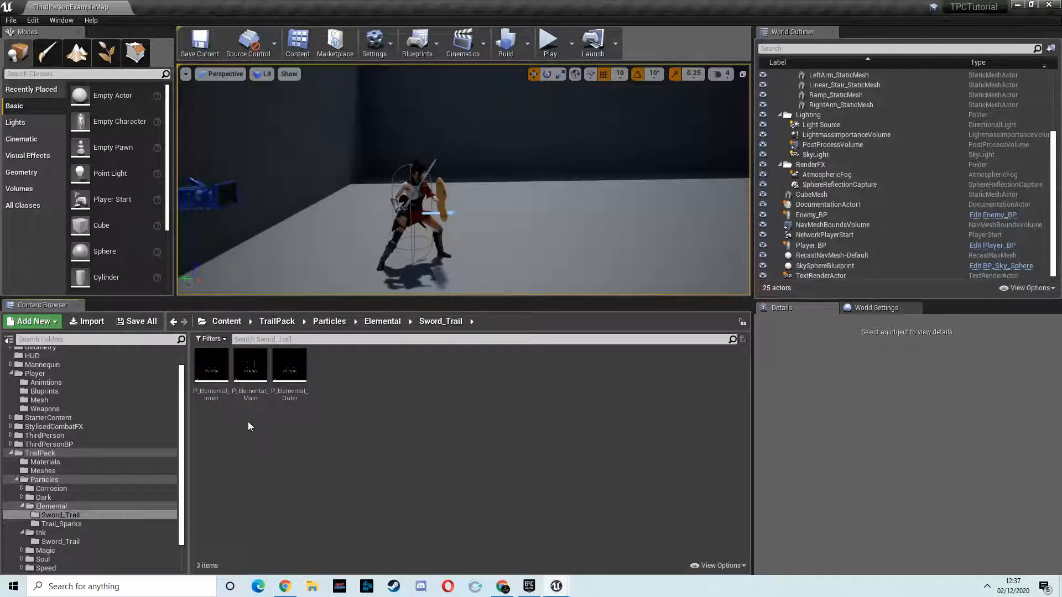
{"action": "left_click", "coordinate": [251, 366]}
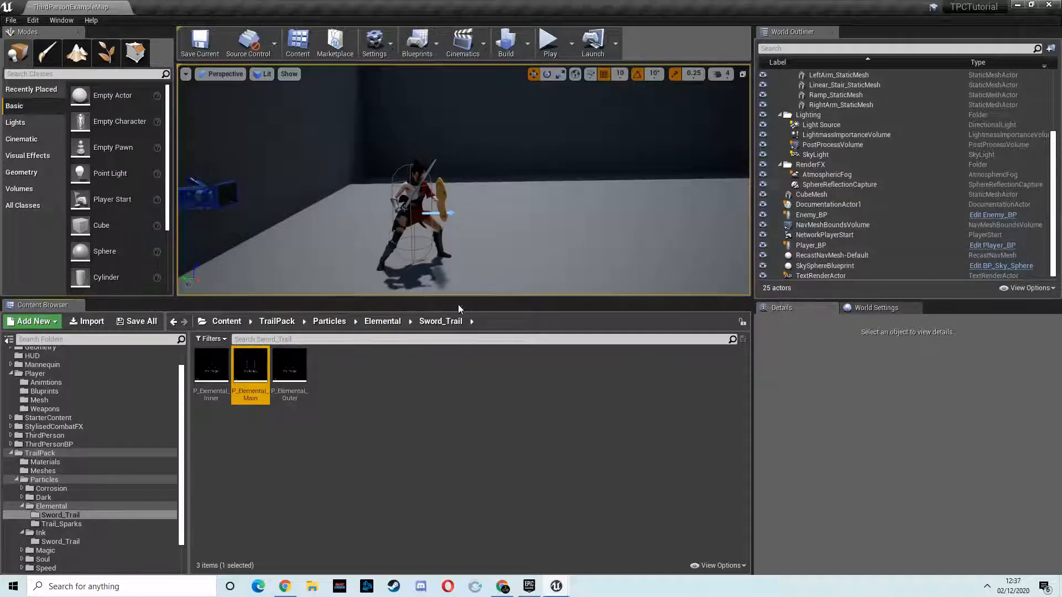
{"action": "mouse_move", "coordinate": [557, 589]}
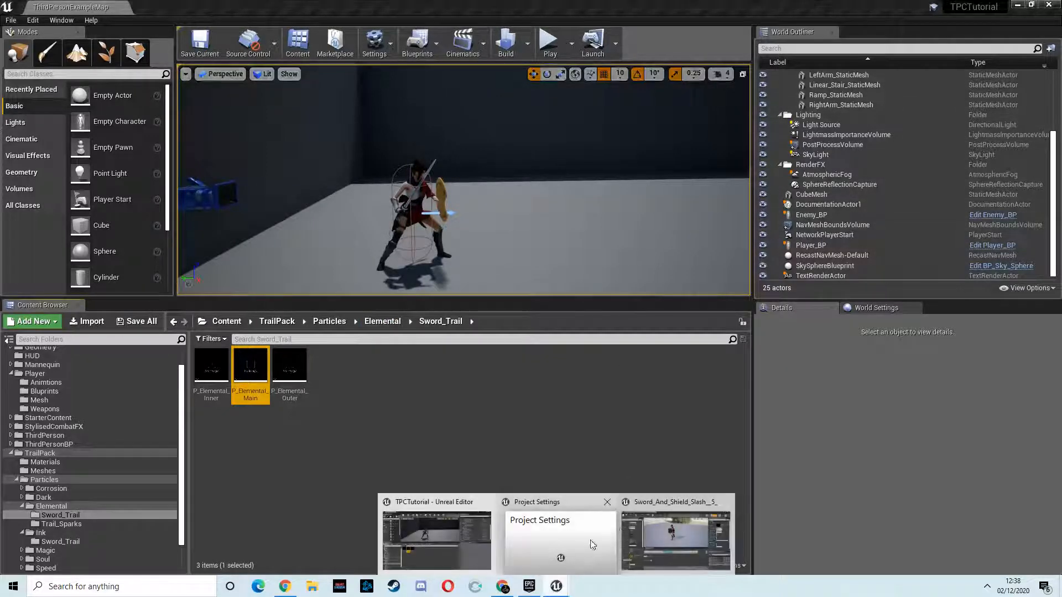
{"action": "left_click", "coordinate": [625, 530]}
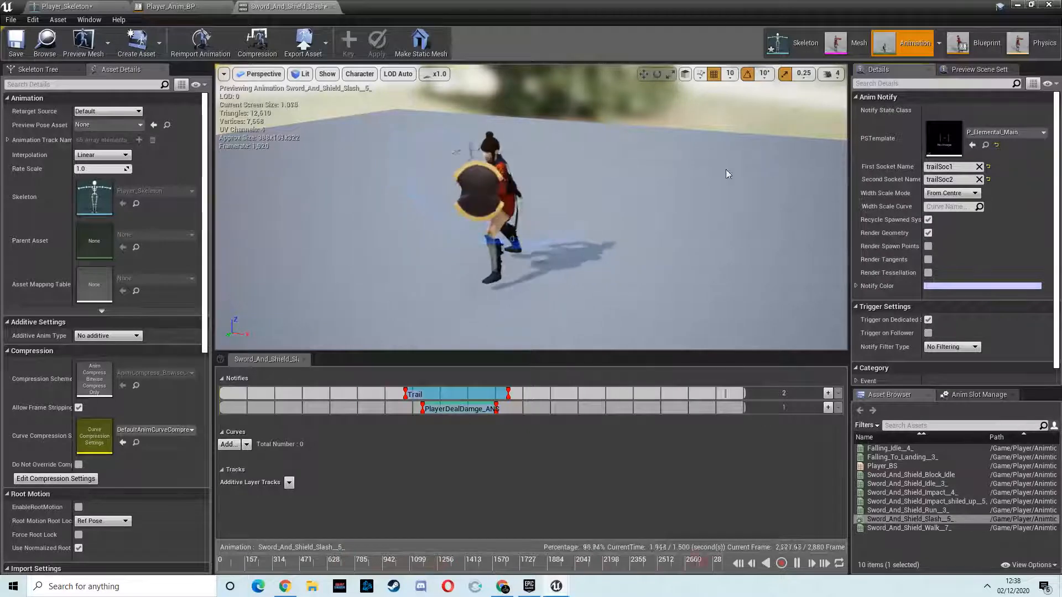
{"action": "left_click_drag", "start_coordinate": [682, 184], "coordinate": [596, 216]}
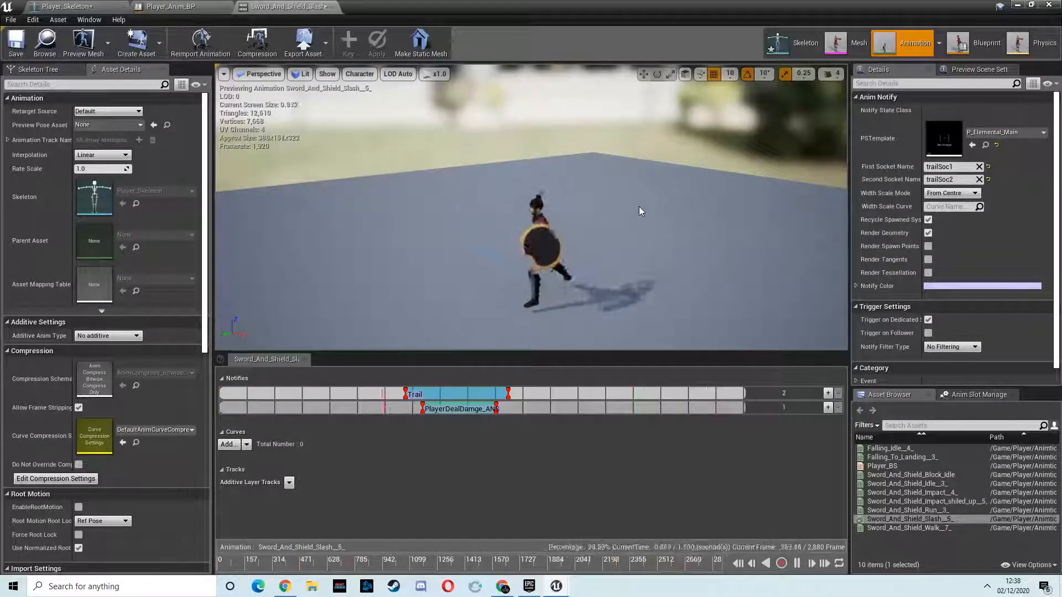
{"action": "left_click_drag", "start_coordinate": [639, 207], "coordinate": [633, 231]}
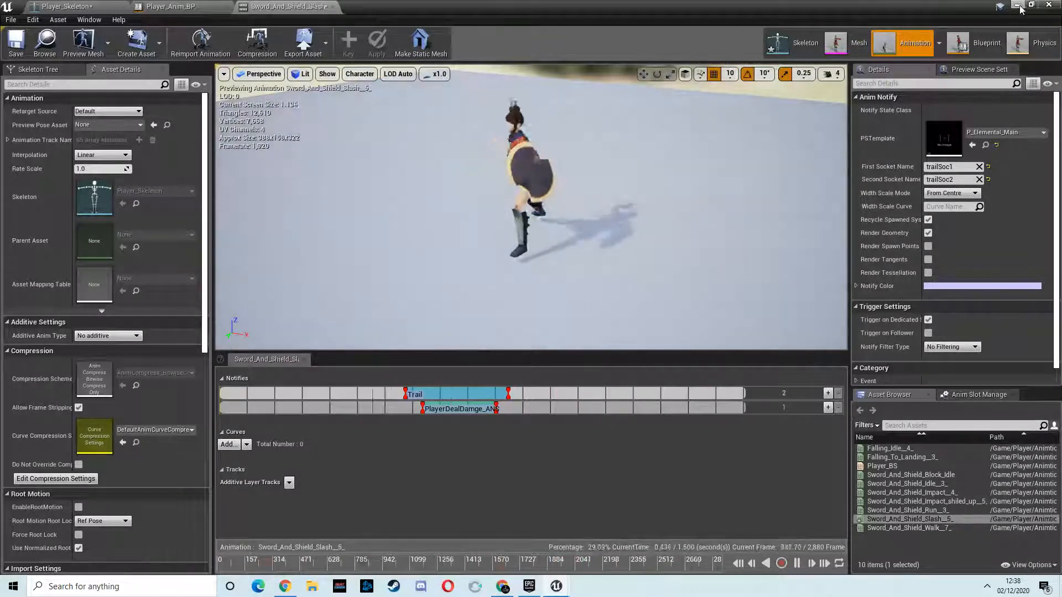
- Return to the level editor and look through the Magic particle folder, including its Hit effects
{"action": "left_click", "coordinate": [985, 145]}
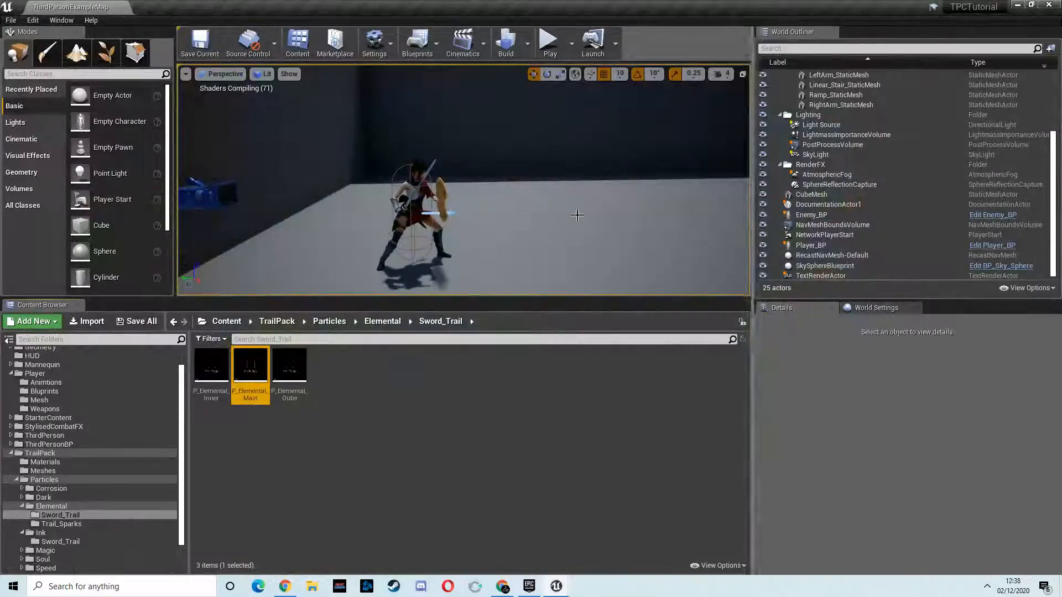
{"action": "left_click", "coordinate": [329, 322]}
{"action": "double_click", "coordinate": [374, 380]}
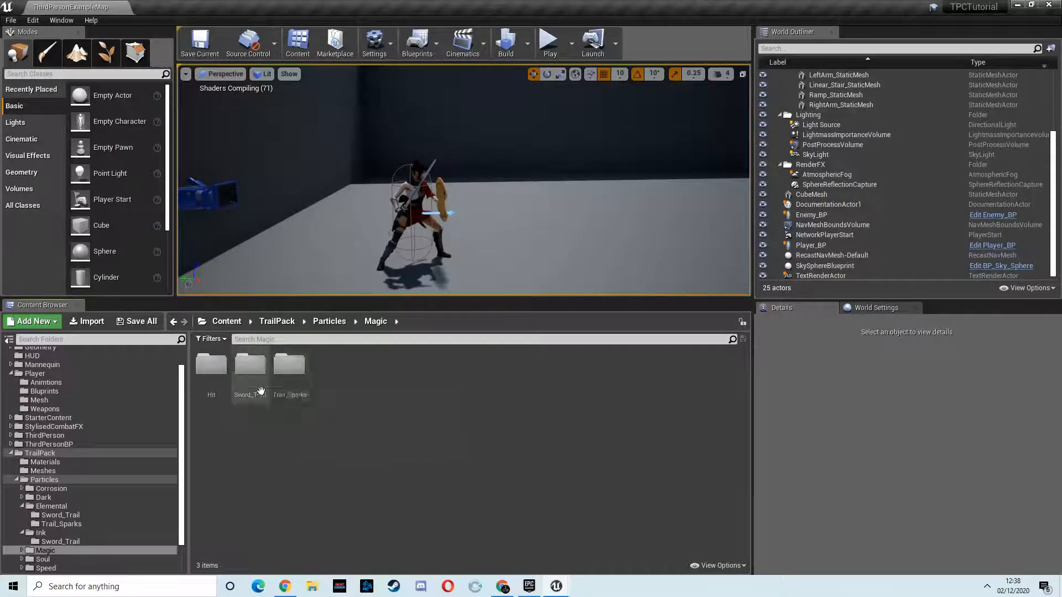
{"action": "left_click", "coordinate": [216, 385]}
{"action": "double_click", "coordinate": [215, 386]}
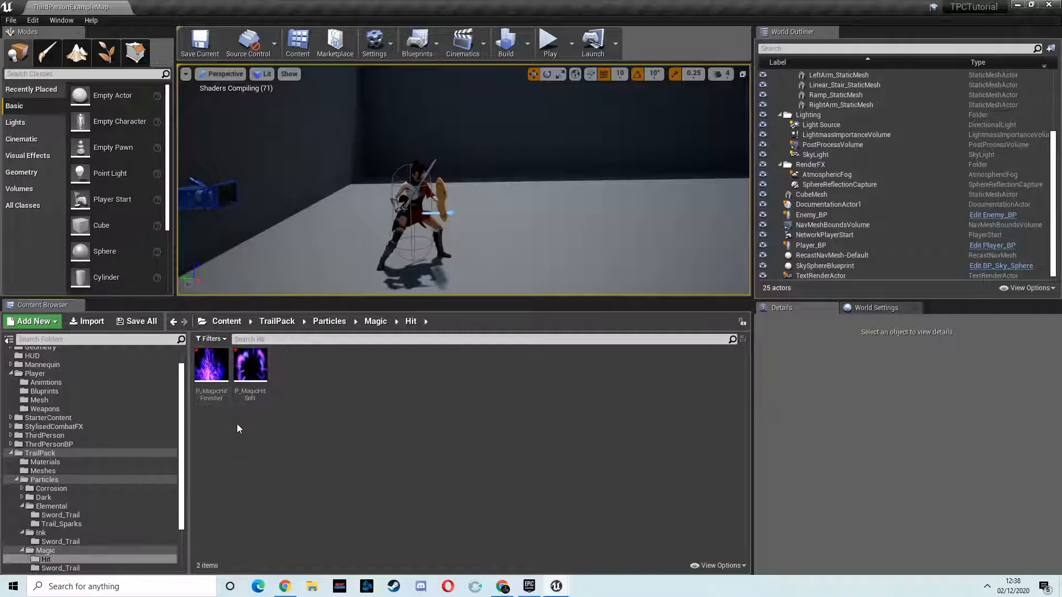
{"action": "left_click", "coordinate": [375, 322]}
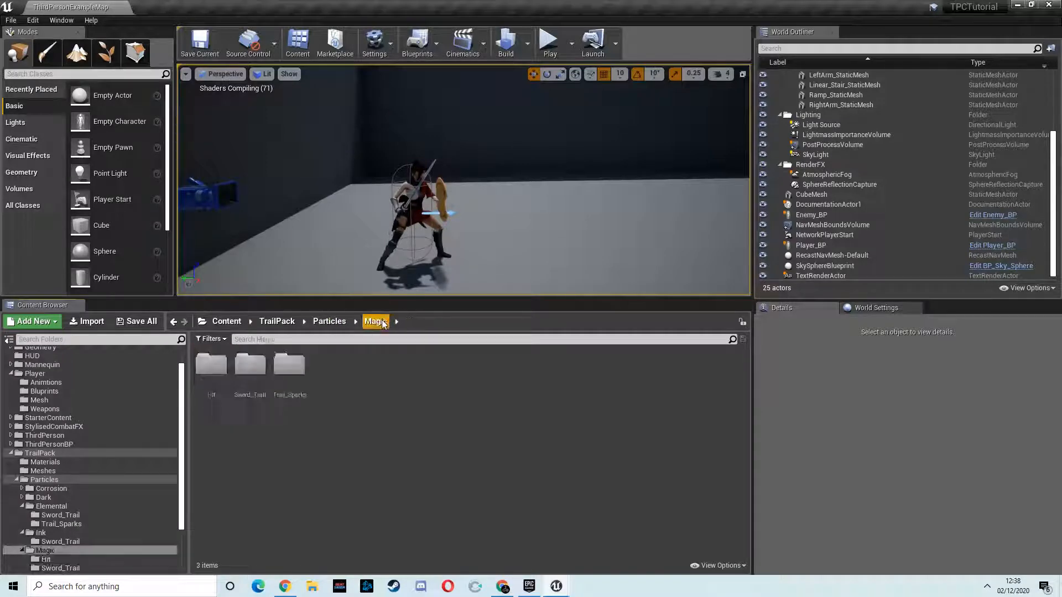
- Set the Trail notify's PSTemplate to the P_TMagic particle from TrailPack/Particles/Magic/Sword_Trail
{"action": "double_click", "coordinate": [253, 376]}
{"action": "left_click", "coordinate": [213, 366]}
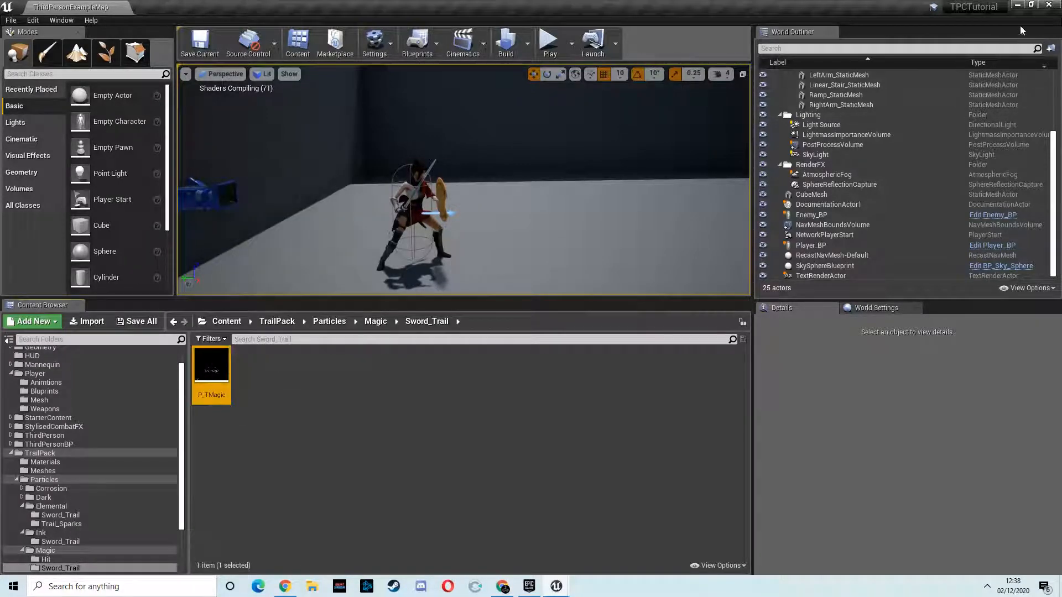
{"action": "mouse_move", "coordinate": [563, 582]}
{"action": "left_click", "coordinate": [702, 532]}
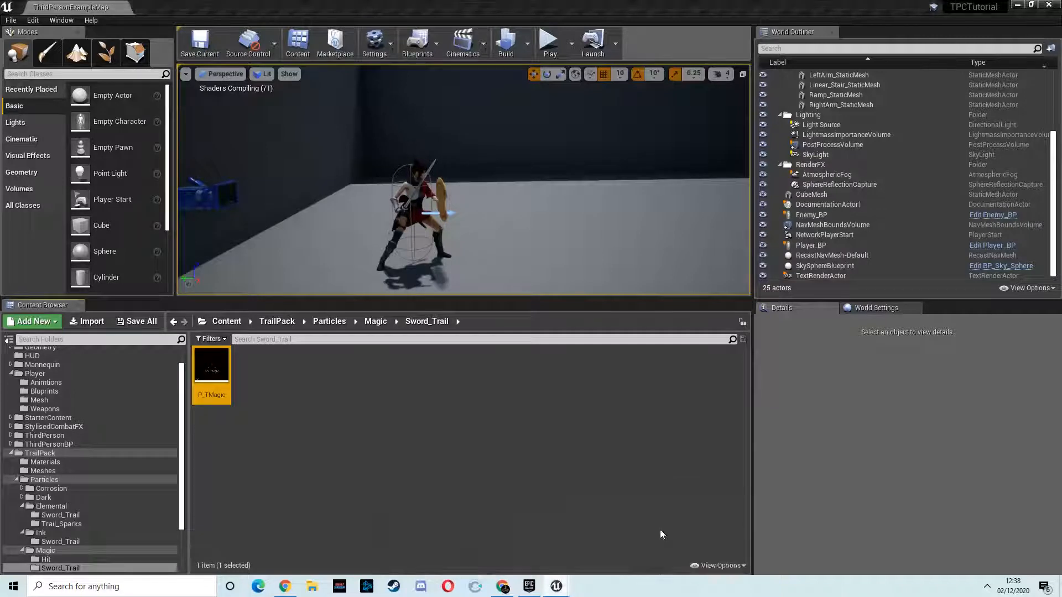
{"action": "left_click", "coordinate": [972, 144]}
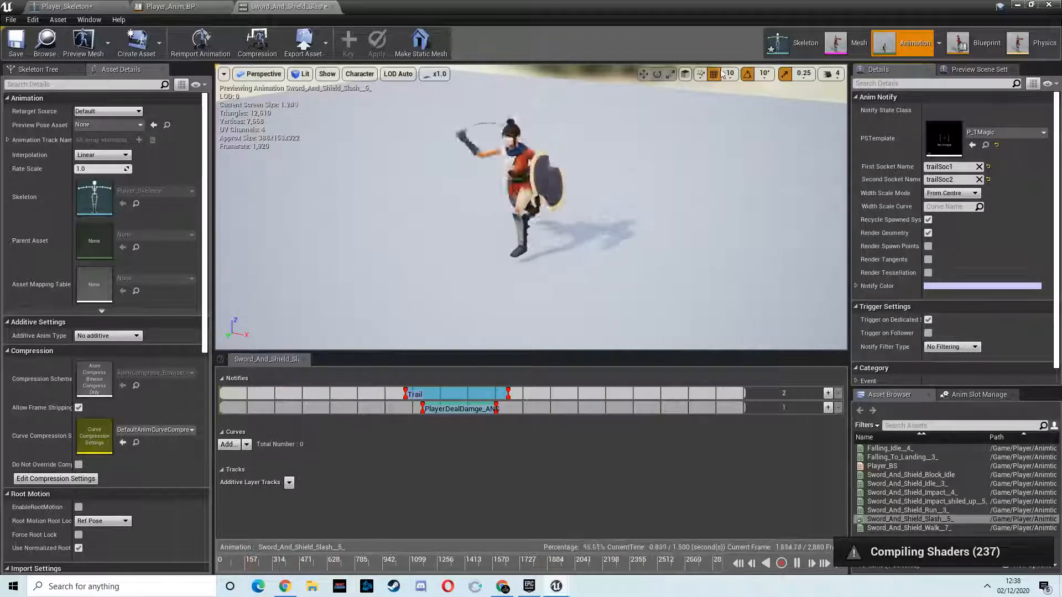
- Return to the level editor, select the enemy character and open its Enemy_BP blueprint
{"action": "left_click", "coordinate": [1018, 5]}
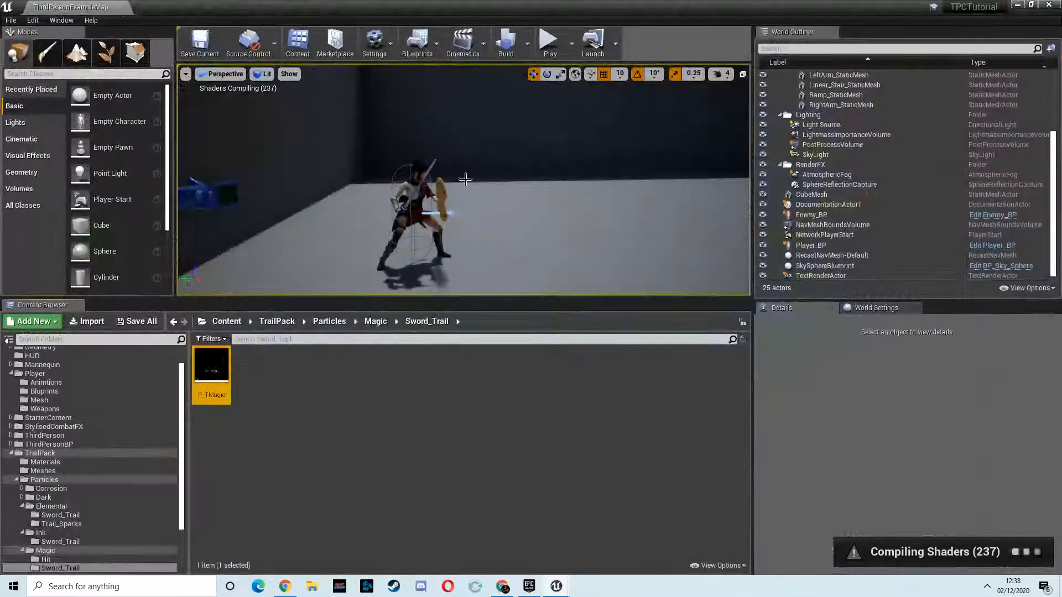
{"action": "mouse_move", "coordinate": [477, 182]}
{"action": "right_mouse_down"}
{"action": "mouse_move", "coordinate": [586, 158]}
{"action": "mouse_move", "coordinate": [483, 183]}
{"action": "right_mouse_up"}
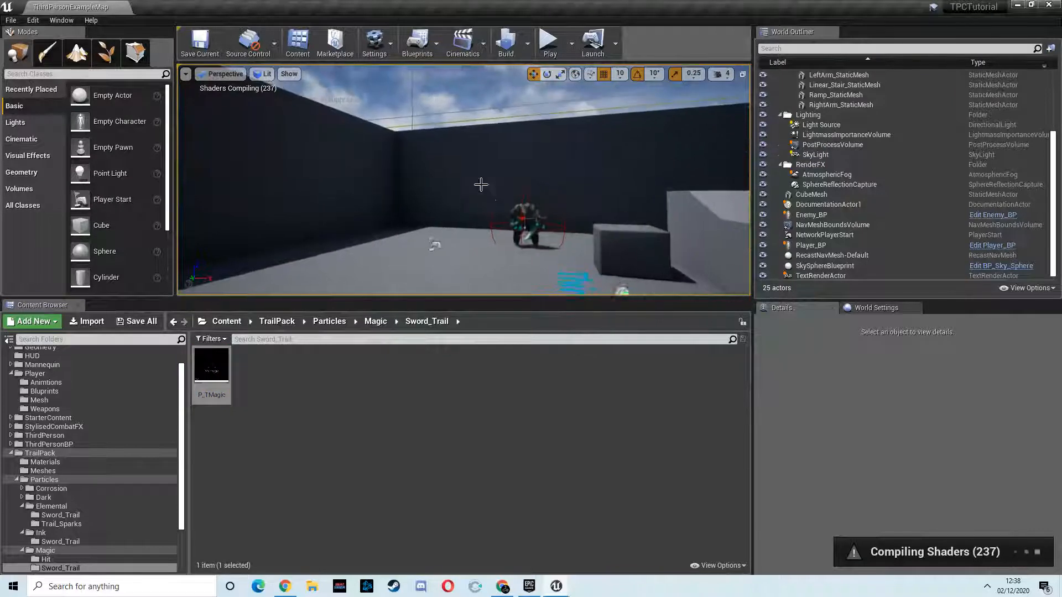
{"action": "left_click", "coordinate": [531, 218]}
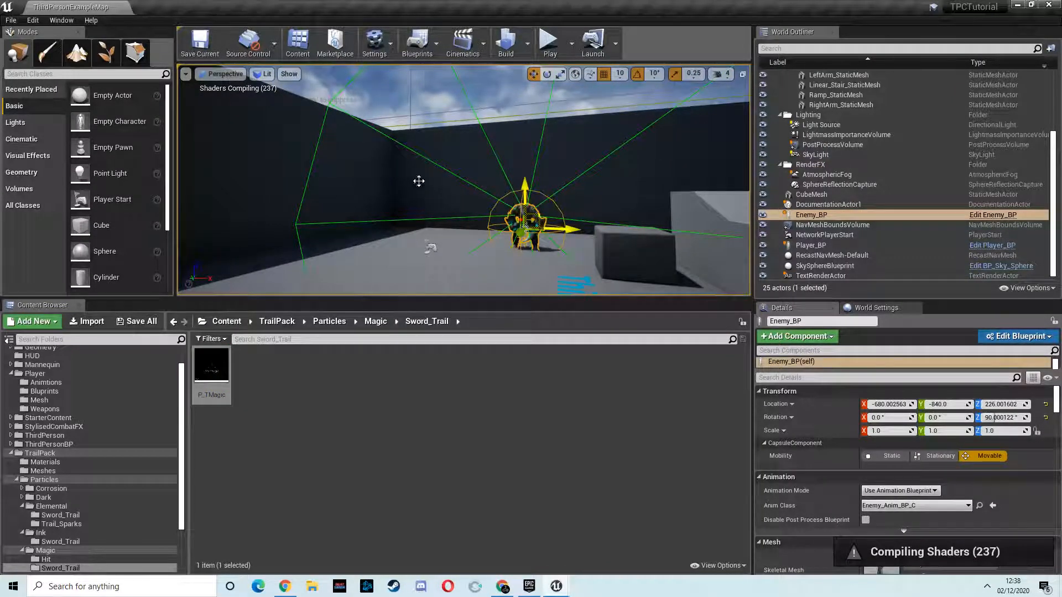
{"action": "right_click", "coordinate": [541, 149]}
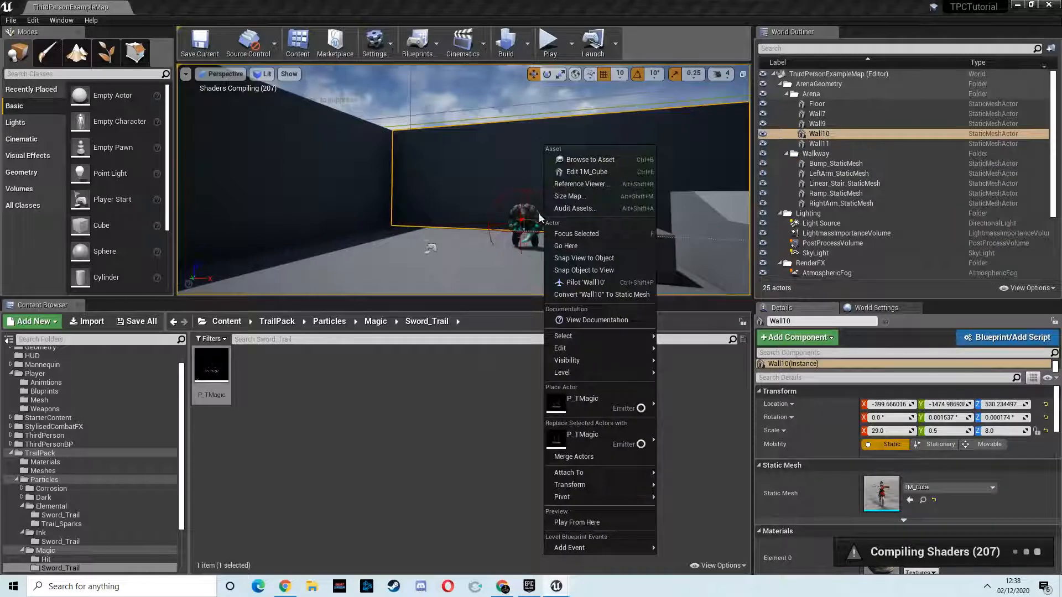
{"action": "left_click", "coordinate": [528, 224]}
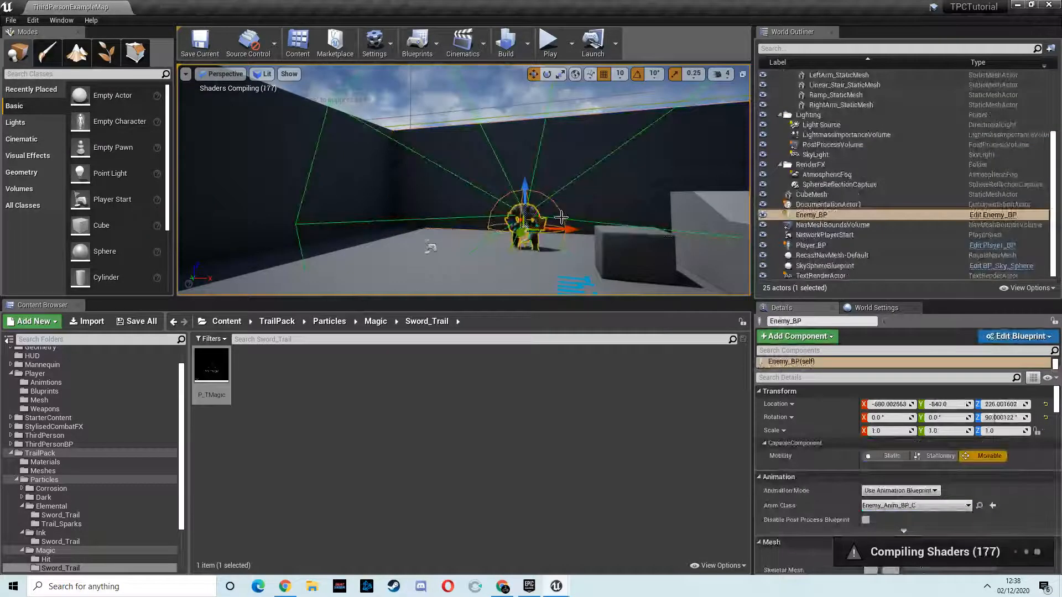
{"action": "left_click", "coordinate": [1004, 215]}
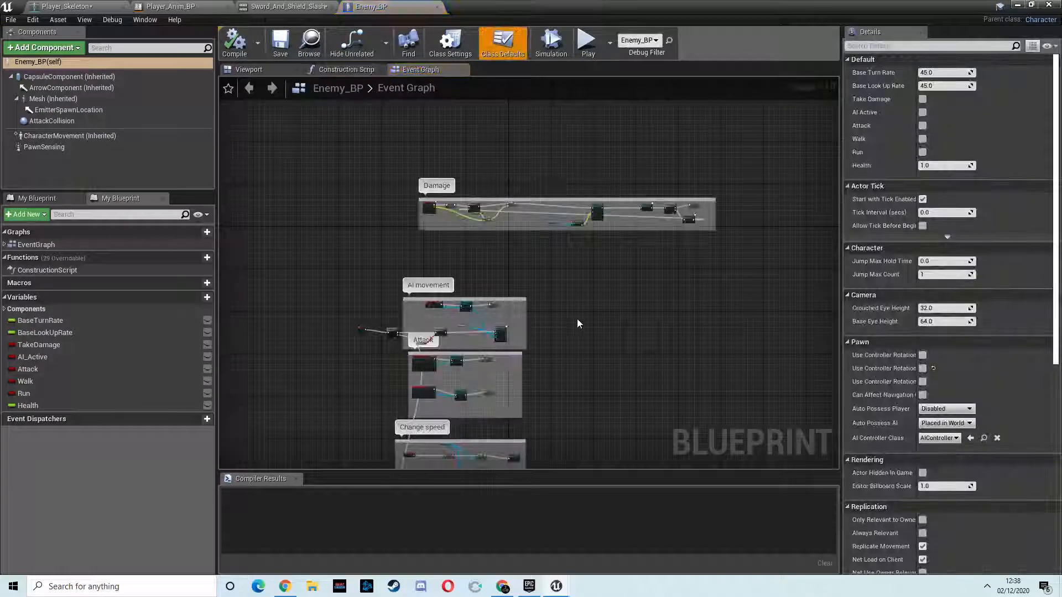
- In the Damage section of the Event Graph, shift the Delay, Sequence, SET Take Damage and final Delay nodes away from Spawn Emitter at Location to make room
{"action": "right_click_drag", "start_coordinate": [577, 319], "coordinate": [609, 357]}
{"action": "scroll", "coordinate": [589, 289], "scroll_direction": "up", "scroll_amount": 3}
{"action": "scroll", "coordinate": [542, 293], "scroll_direction": "up", "scroll_amount": 3}
{"action": "right_click_drag", "start_coordinate": [528, 290], "coordinate": [354, 321]}
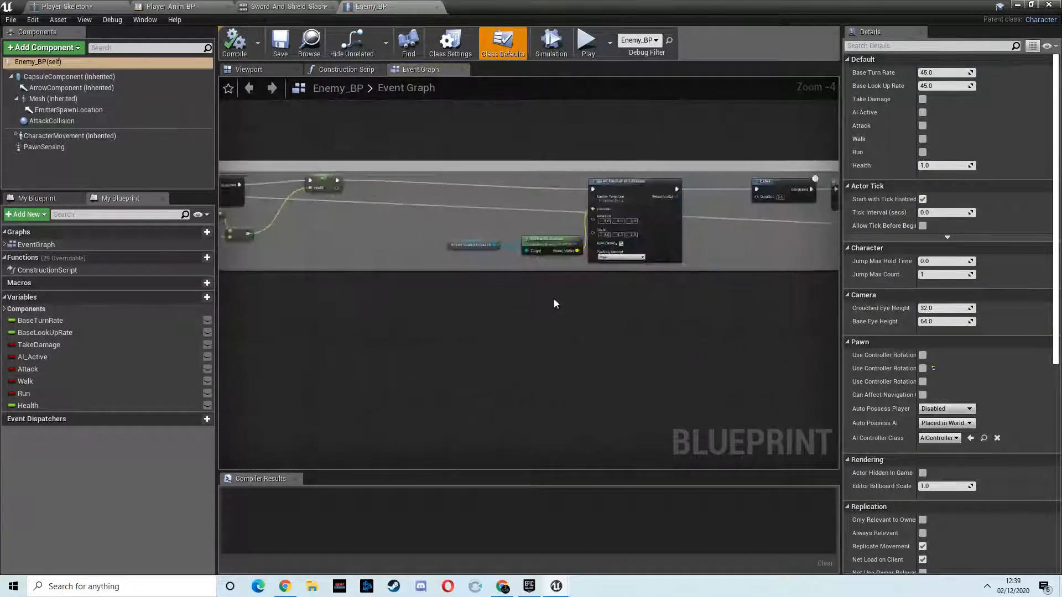
{"action": "scroll", "coordinate": [554, 301], "scroll_direction": "up", "scroll_amount": 2}
{"action": "right_click_drag", "start_coordinate": [692, 287], "coordinate": [381, 327]}
{"action": "left_click_drag", "start_coordinate": [343, 180], "coordinate": [798, 176]}
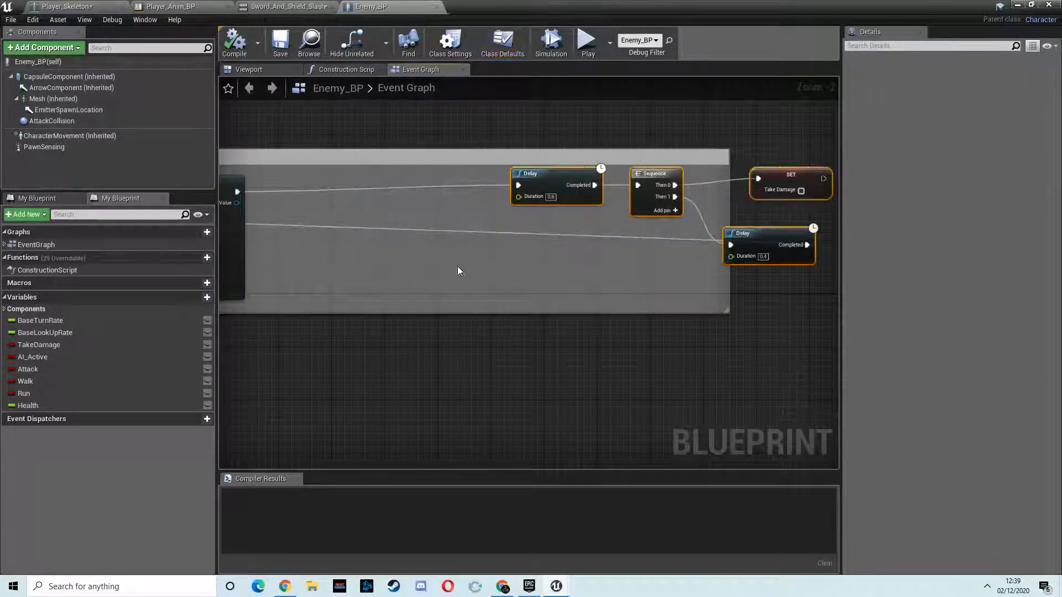
- Duplicate the Spawn Emitter at Location node, place the copy before the Delay and feed its Location from GetWorldLocation
{"action": "right_click_drag", "start_coordinate": [497, 253], "coordinate": [579, 260]}
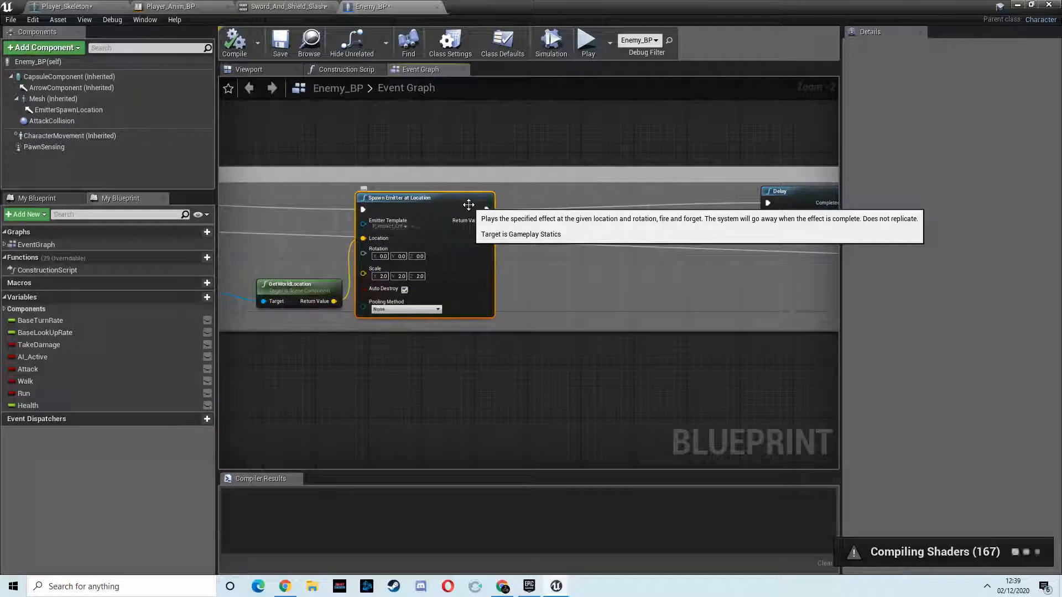
{"action": "key", "text": "ctrl+v"}
{"action": "left_click_drag", "start_coordinate": [559, 217], "coordinate": [672, 196]}
{"action": "right_click_drag", "start_coordinate": [511, 221], "coordinate": [593, 260]}
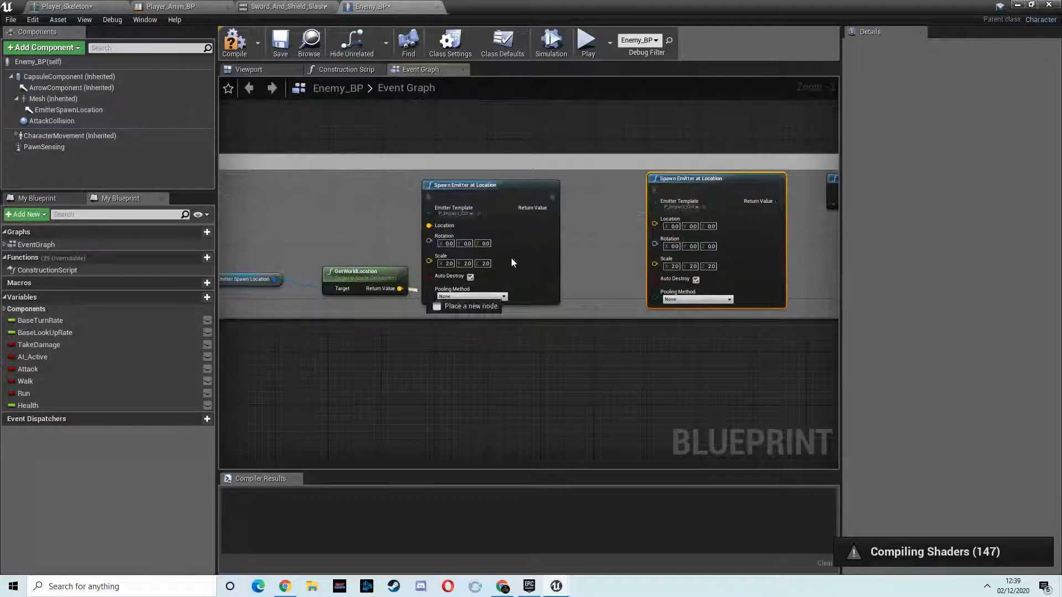
{"action": "left_click_drag", "start_coordinate": [655, 229], "coordinate": [654, 227]}
{"action": "right_click_drag", "start_coordinate": [616, 260], "coordinate": [556, 274]}
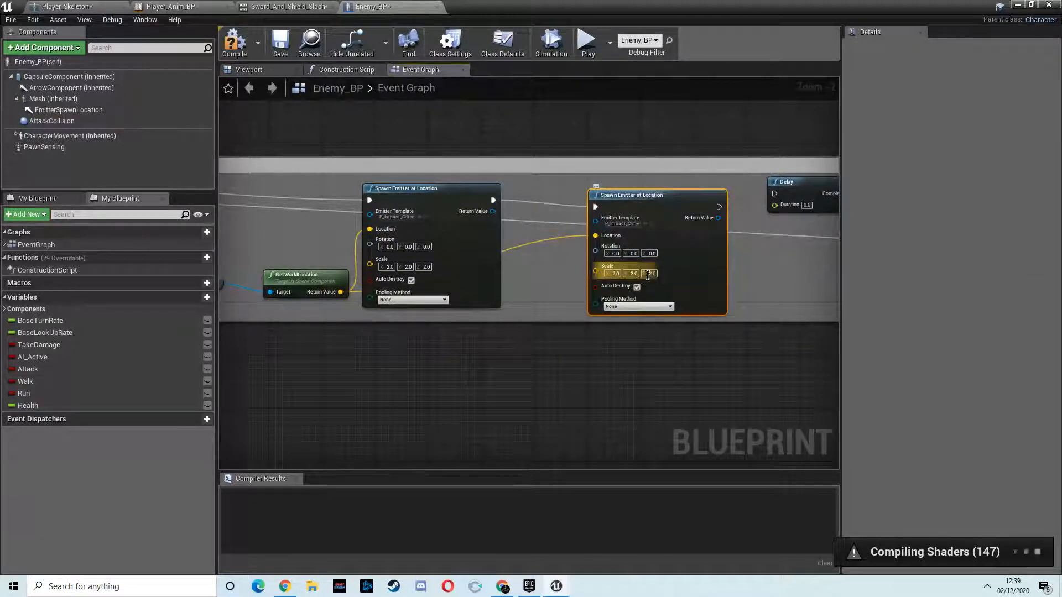
- Set the duplicated Spawn Emitter node's Emitter Template to P_MagicHitSoft from TrailPack/Particles/Magic/Hit
{"action": "left_click", "coordinate": [1016, 7]}
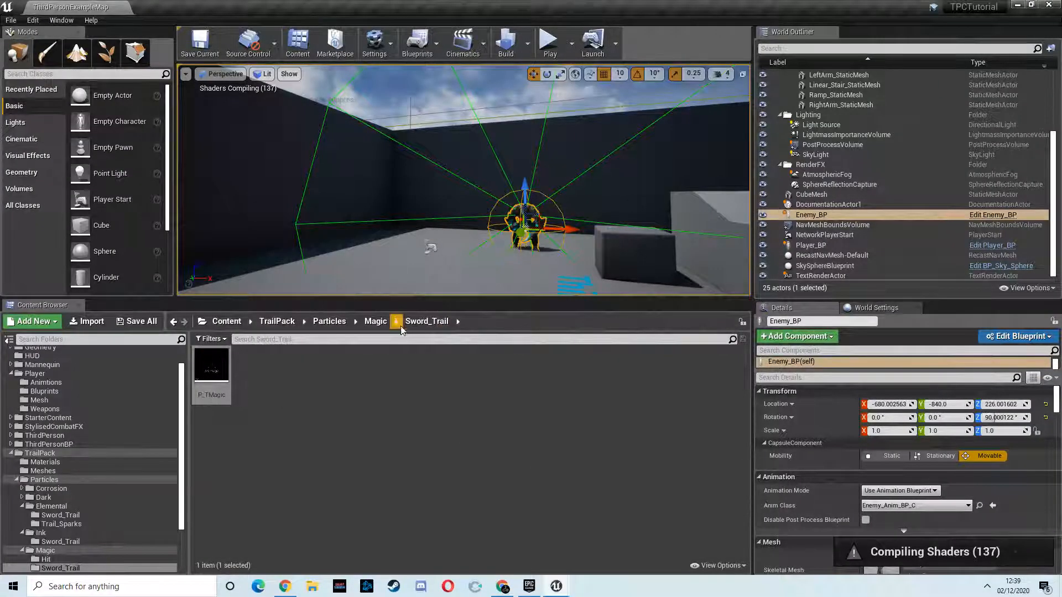
{"action": "left_click", "coordinate": [375, 321]}
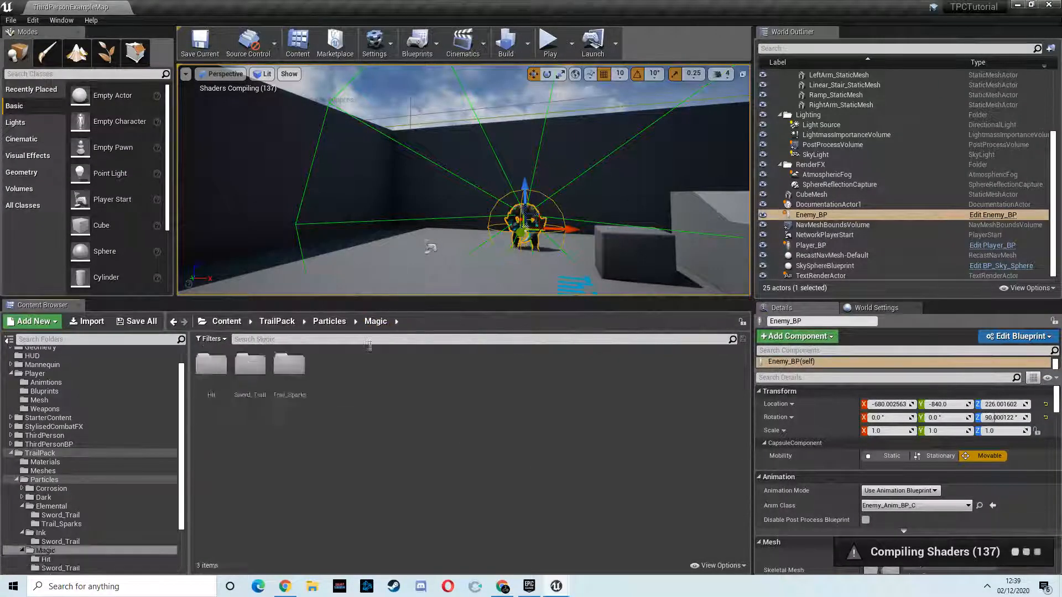
{"action": "double_click", "coordinate": [210, 366]}
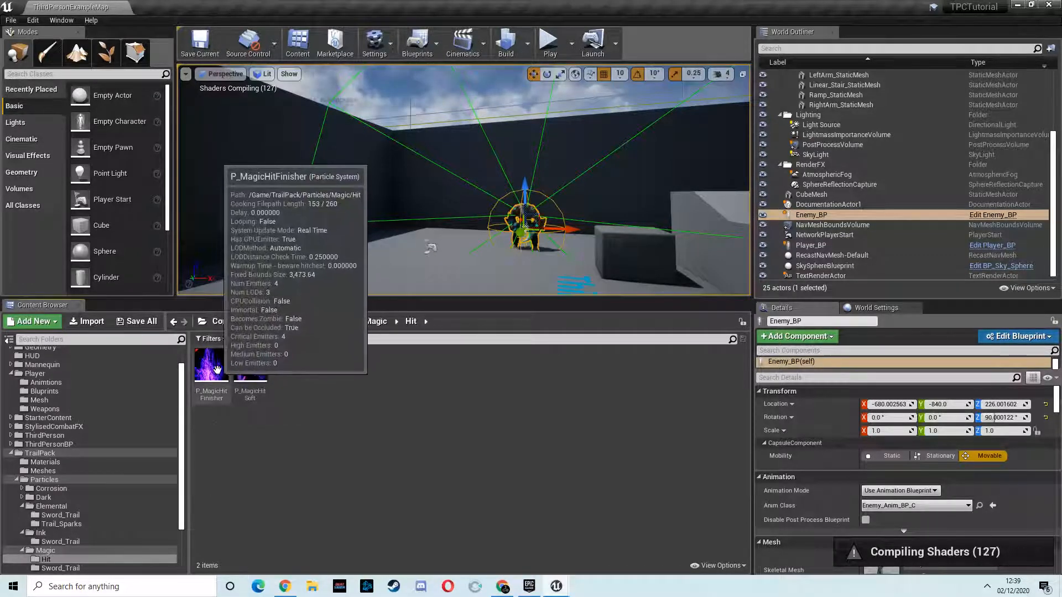
{"action": "left_click", "coordinate": [250, 366]}
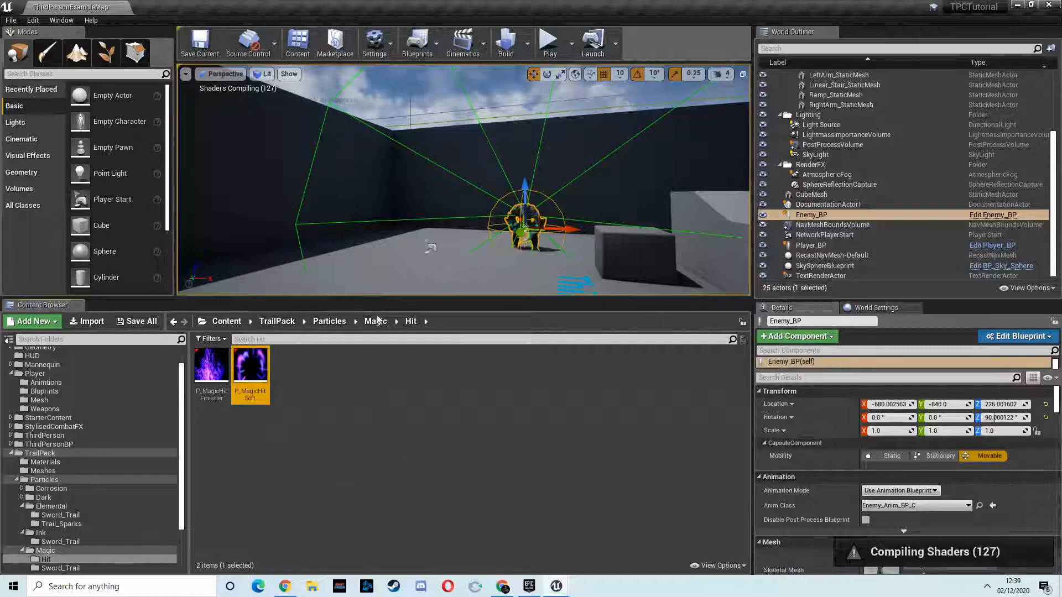
{"action": "left_click", "coordinate": [977, 215]}
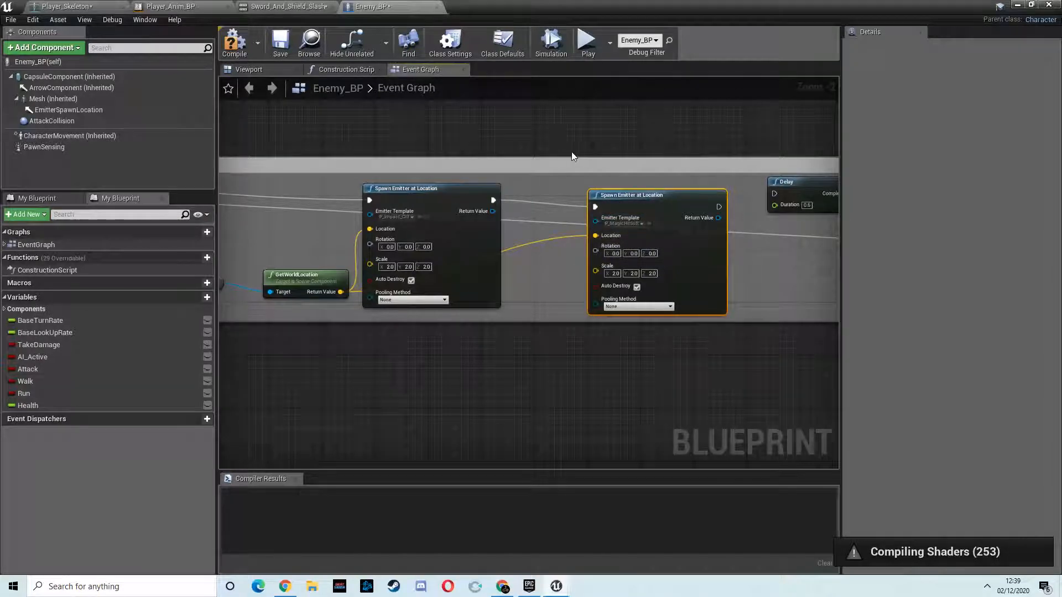
- Connect the duplicated Spawn Emitter's execution output to the Delay and tidy the SET Take Damage and final Delay nodes
{"action": "right_click_drag", "start_coordinate": [644, 184], "coordinate": [224, 203]}
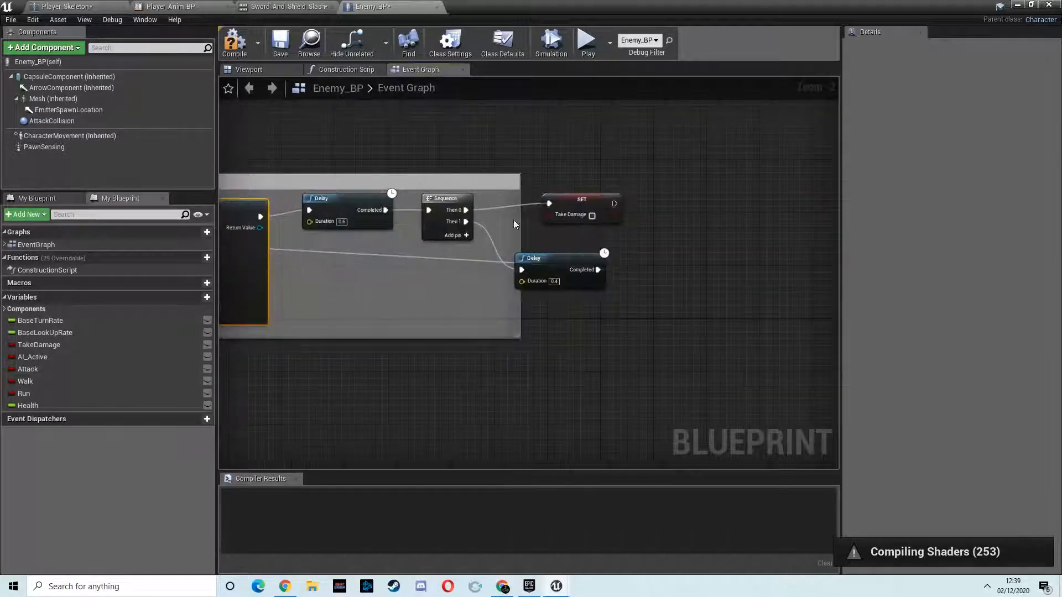
{"action": "left_click_drag", "start_coordinate": [565, 205], "coordinate": [538, 204]}
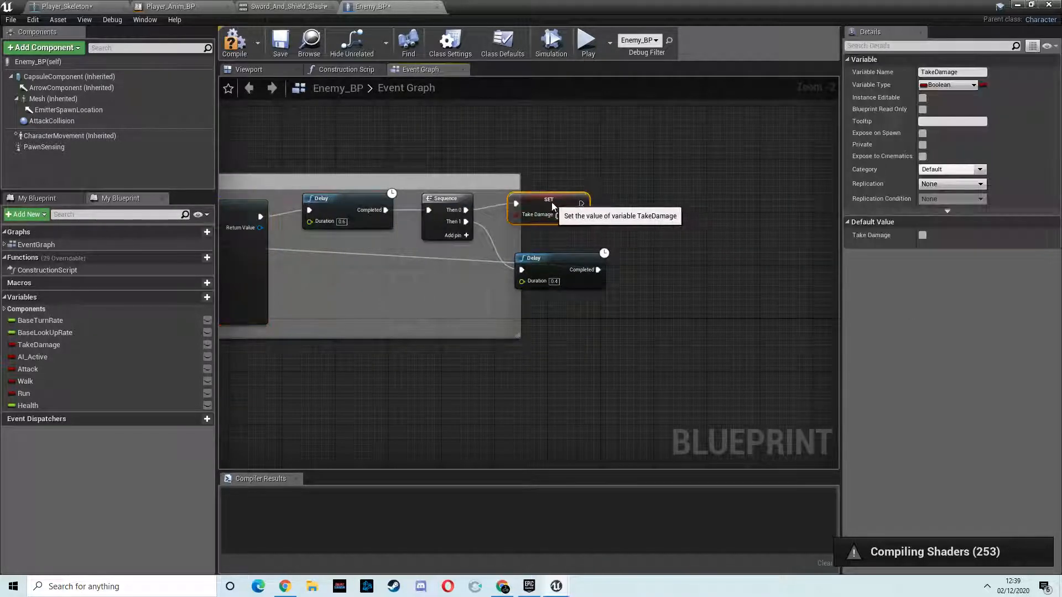
{"action": "left_click_drag", "start_coordinate": [543, 258], "coordinate": [560, 268]}
- Compile Enemy_BP, return to the level editor and play the level to test the effects
{"action": "right_click_drag", "start_coordinate": [408, 284], "coordinate": [918, 253]}
{"action": "right_click_drag", "start_coordinate": [332, 215], "coordinate": [769, 200]}
{"action": "right_click_drag", "start_coordinate": [394, 222], "coordinate": [637, 234]}
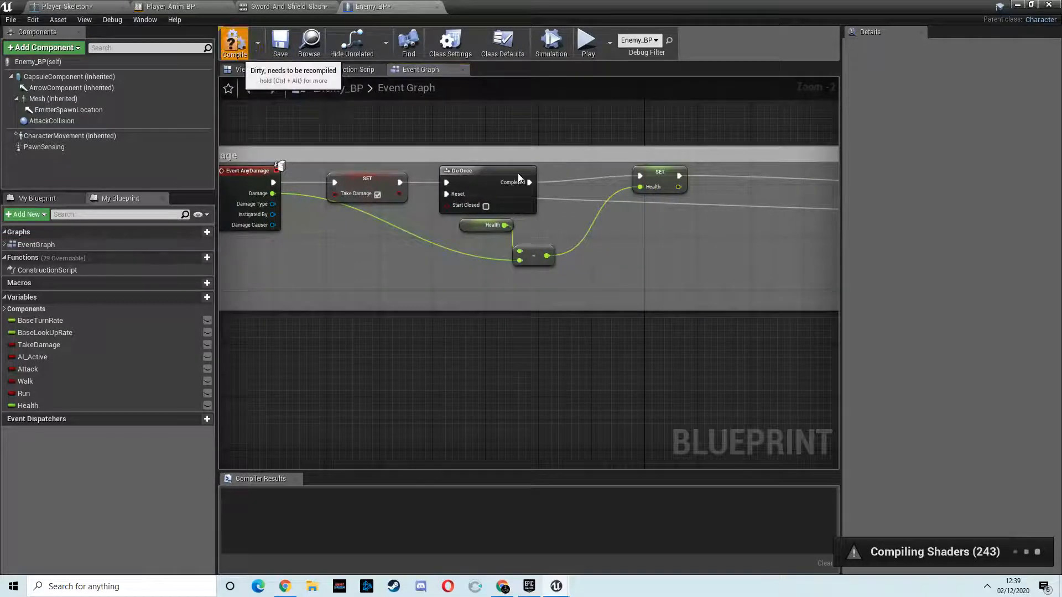
{"action": "key", "text": "F7"}
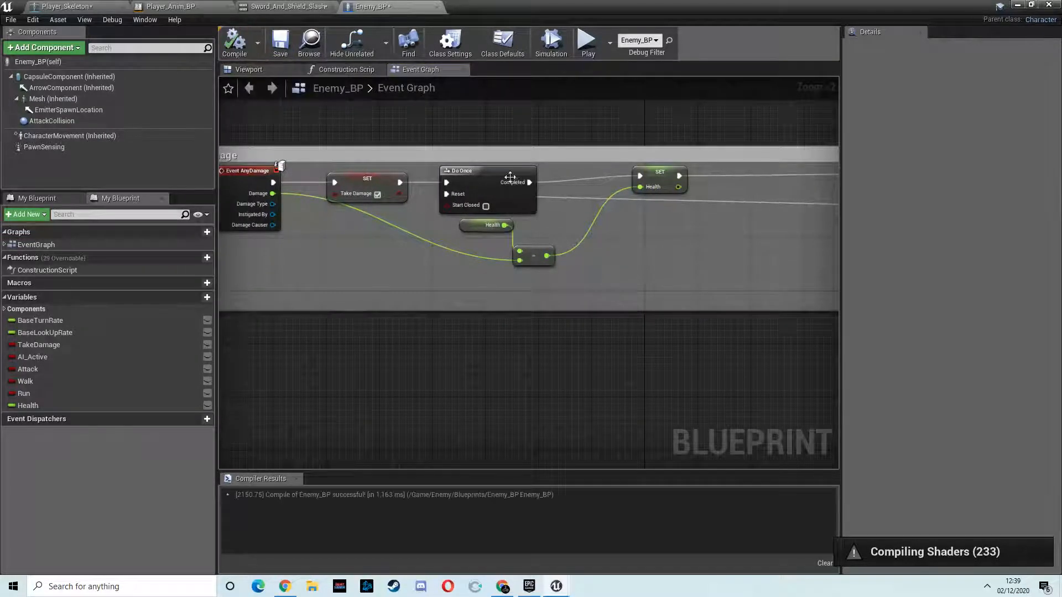
{"action": "left_click", "coordinate": [1021, 6]}
{"action": "left_click", "coordinate": [550, 41]}
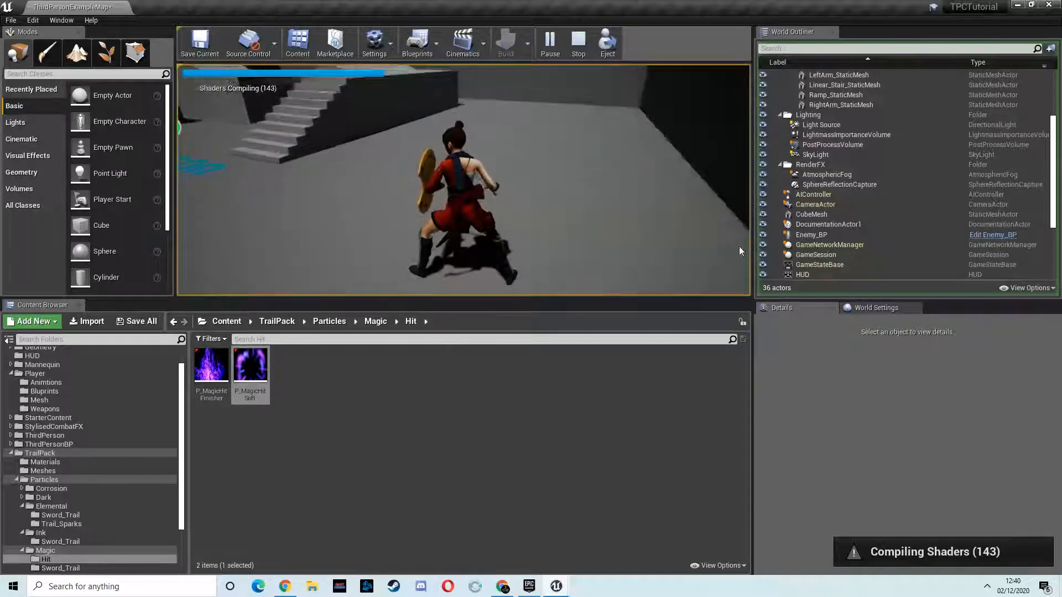
- Run the player around the level and swing the sword repeatedly to check the slash trail
{"action": "key", "text": "w"}
{"action": "left_click", "coordinate": [604, 230]}
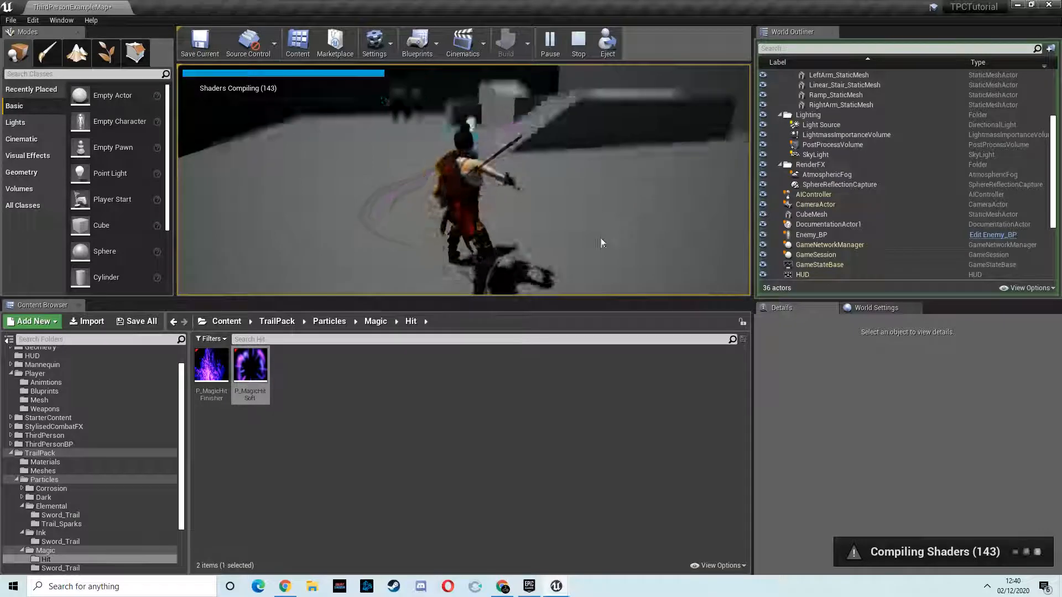
{"action": "left_click", "coordinate": [466, 258]}
{"action": "left_click", "coordinate": [749, 196]}
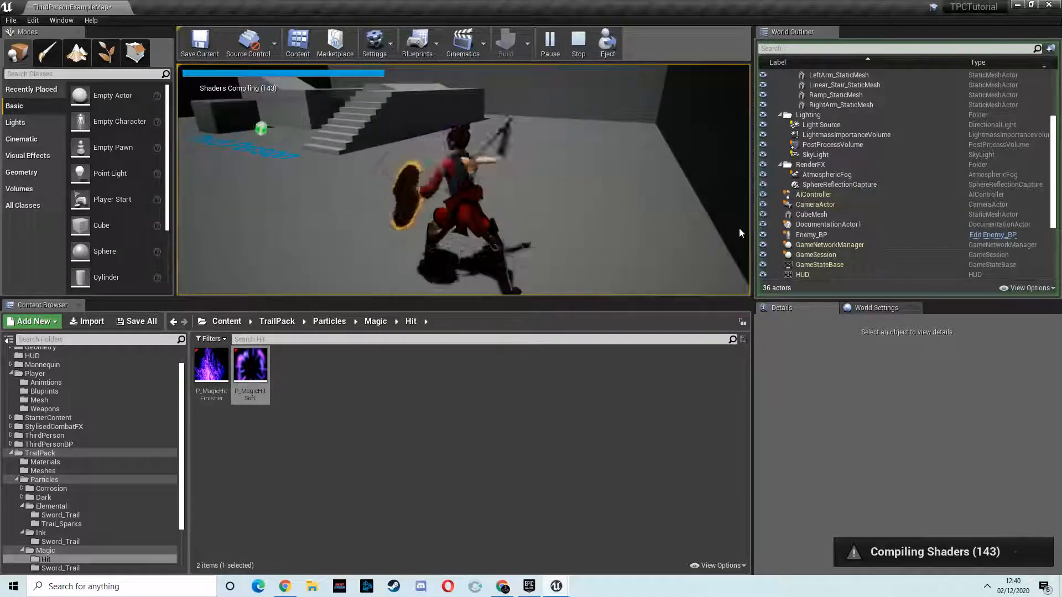
{"action": "left_click", "coordinate": [739, 227]}
{"action": "key", "text": "w"}
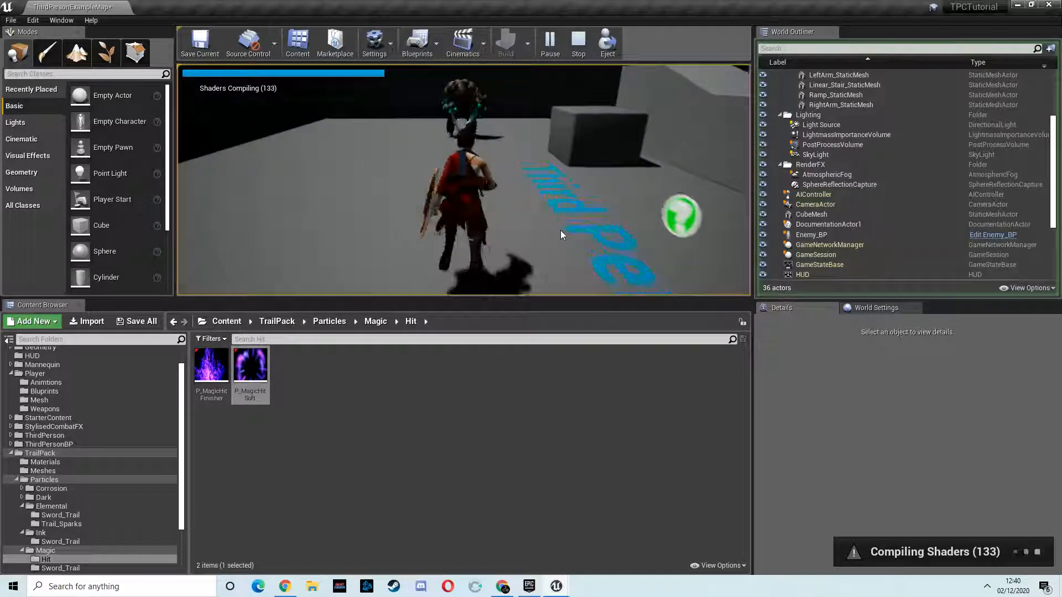
- Fight the enemy in the running level to check the trail and hit effects, and stop the play session
{"action": "key", "text": "s"}
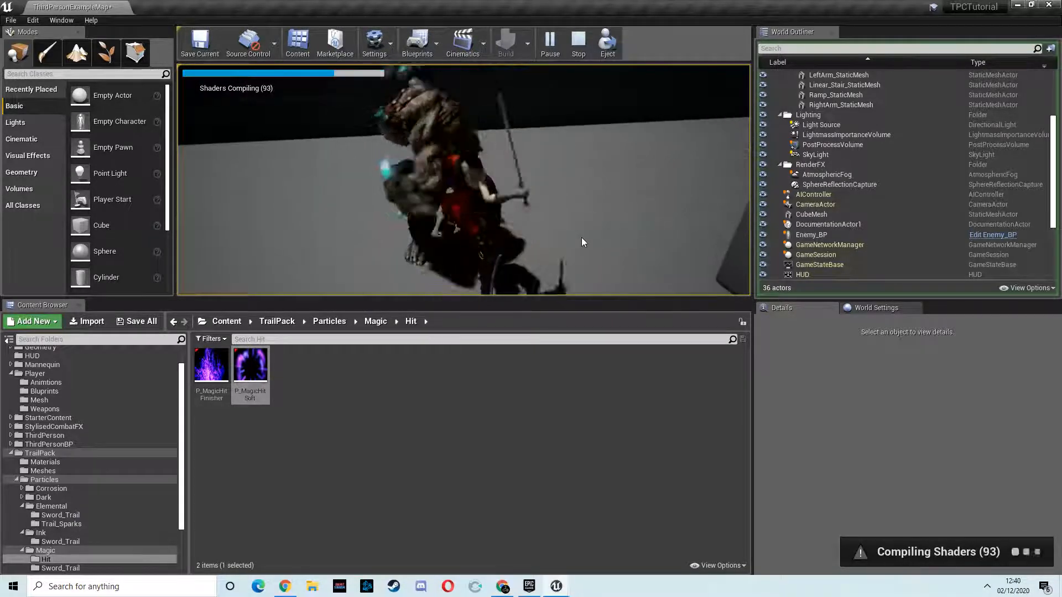
{"action": "left_click", "coordinate": [582, 242]}
{"action": "key", "text": "w"}
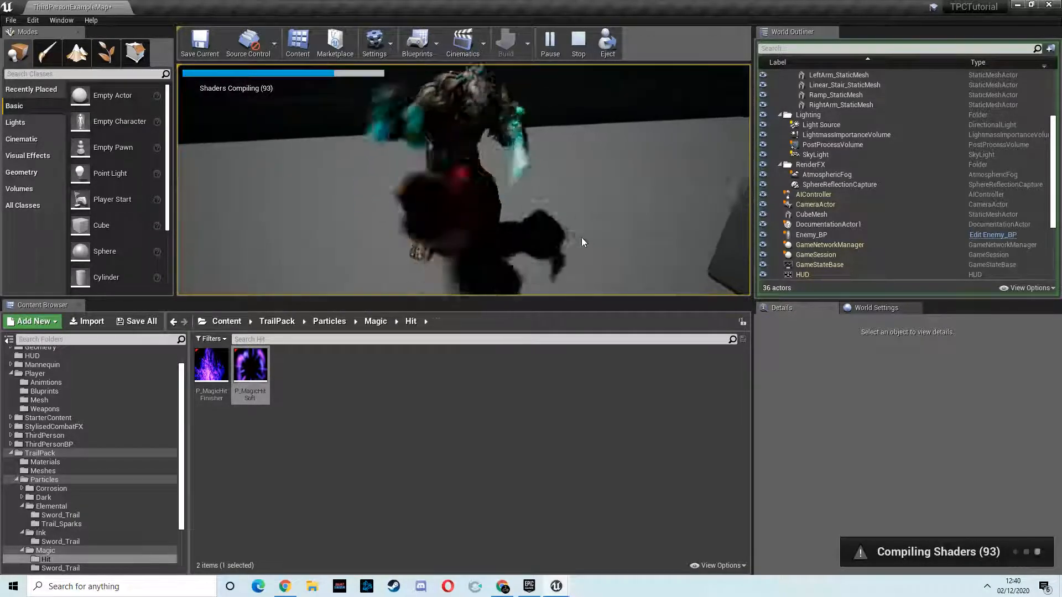
{"action": "key", "text": "s"}
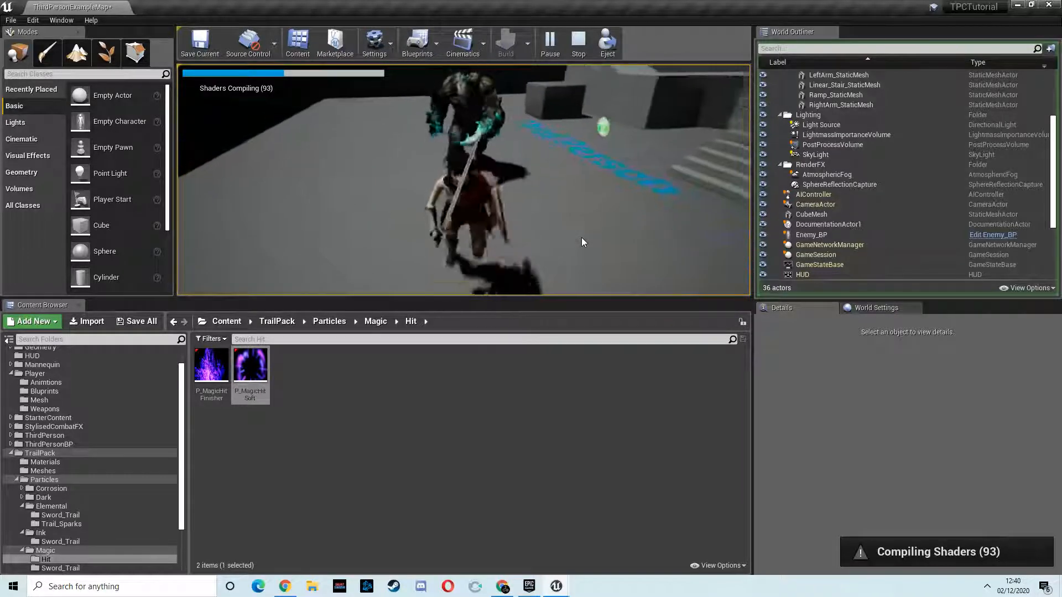
{"action": "left_click", "coordinate": [582, 243]}
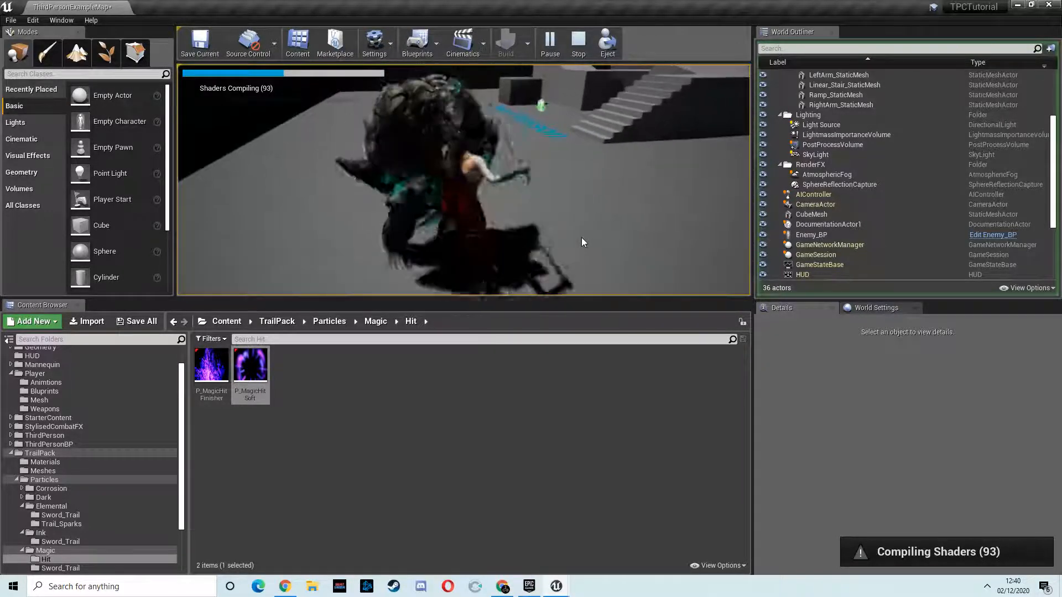
{"action": "key", "text": "w"}
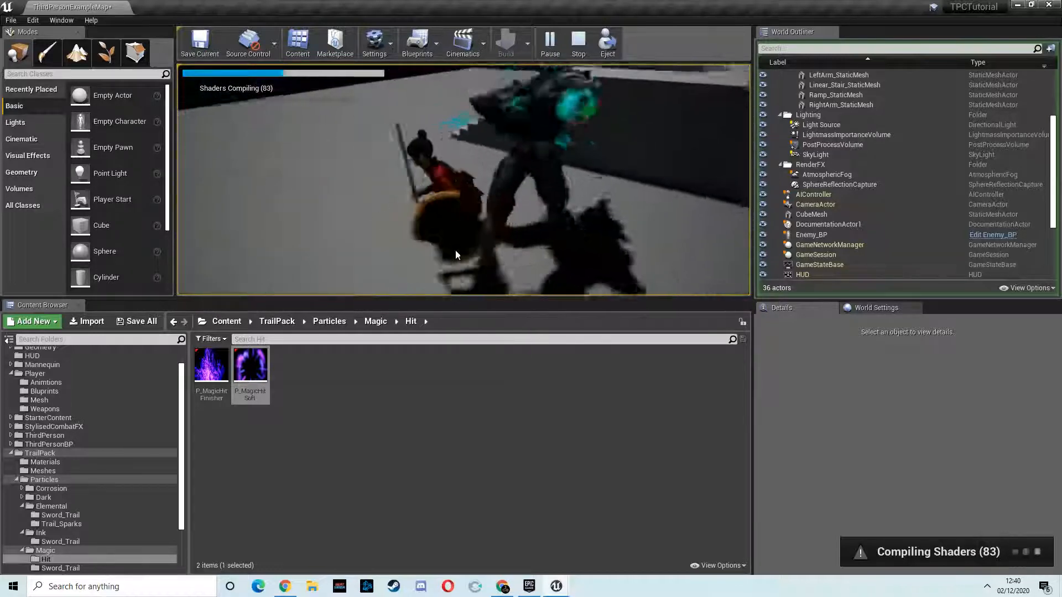
{"action": "left_click", "coordinate": [456, 250]}
{"action": "left_click", "coordinate": [720, 228]}
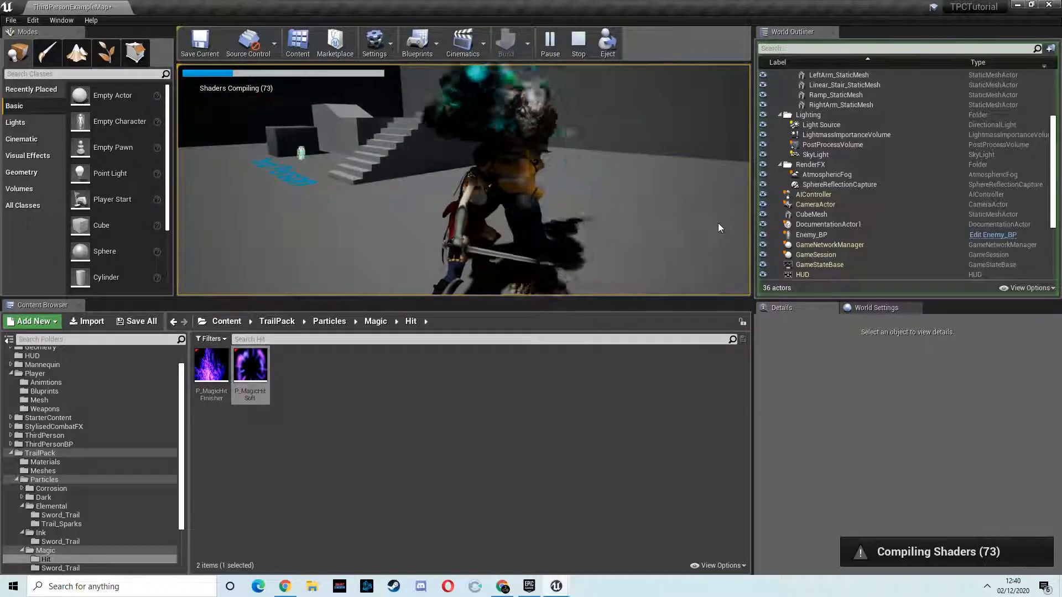
{"action": "left_click", "coordinate": [719, 224]}
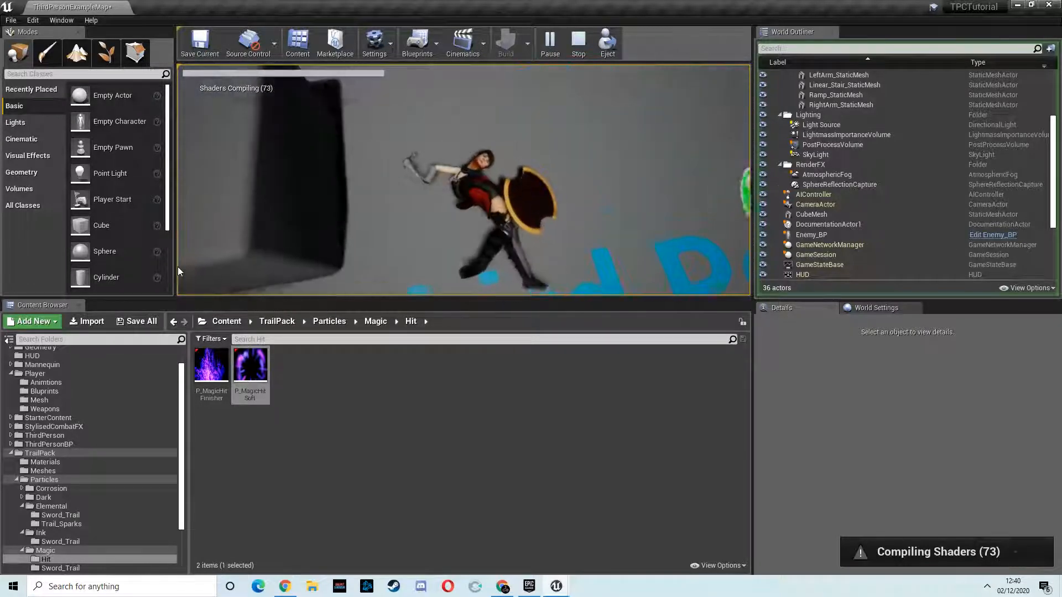
{"action": "key", "text": "Escape"}
{"action": "right_click_drag", "start_coordinate": [534, 213], "coordinate": [1023, 221]}
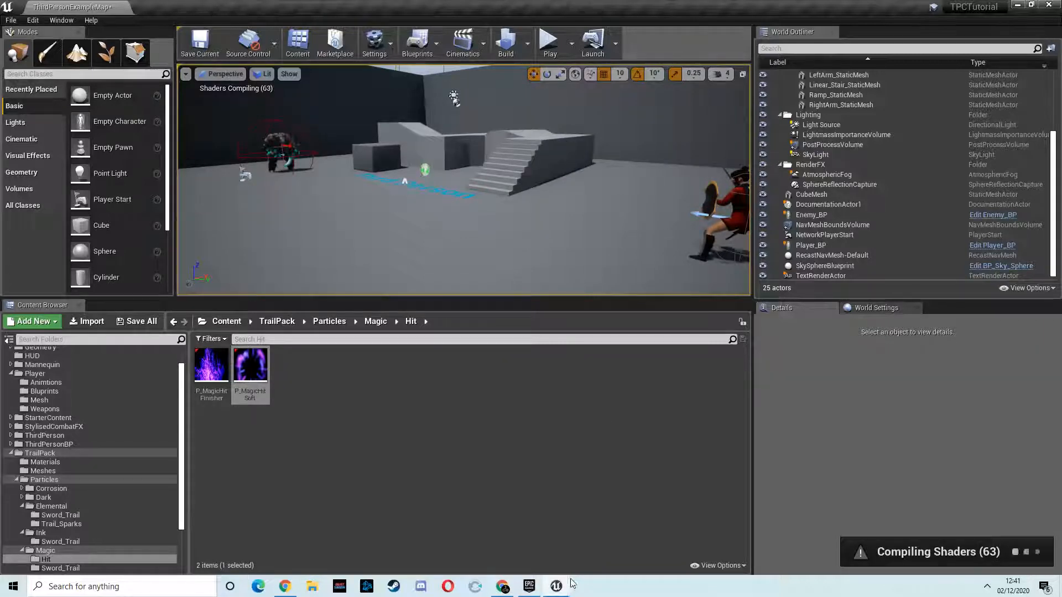
{"action": "left_click", "coordinate": [503, 586]}
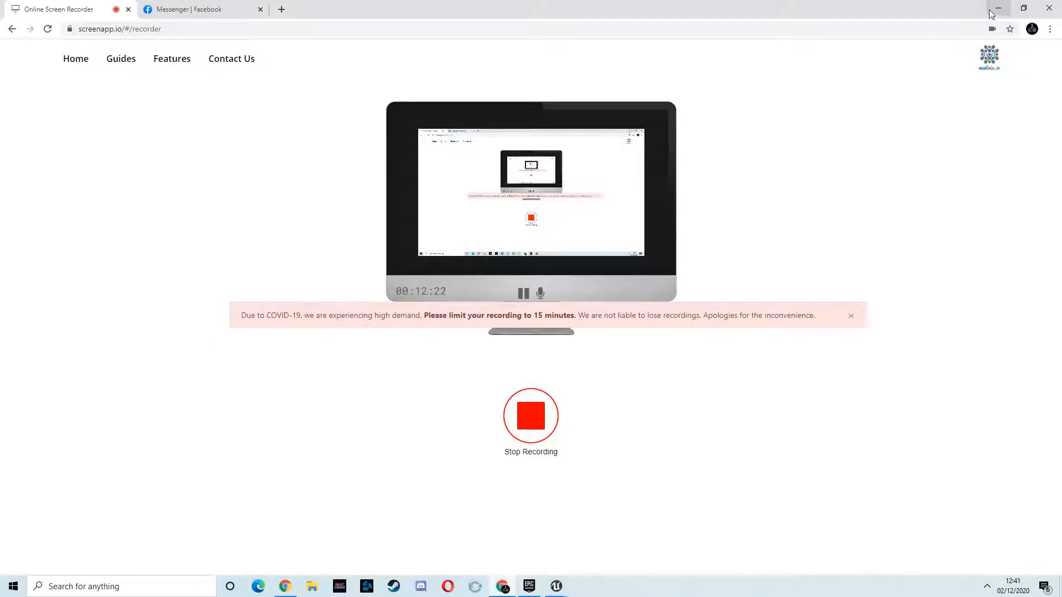
{"action": "left_click", "coordinate": [991, 14]}
- Play the level again and slash in open space to check the Magic sword trail
{"action": "left_click", "coordinate": [549, 42]}
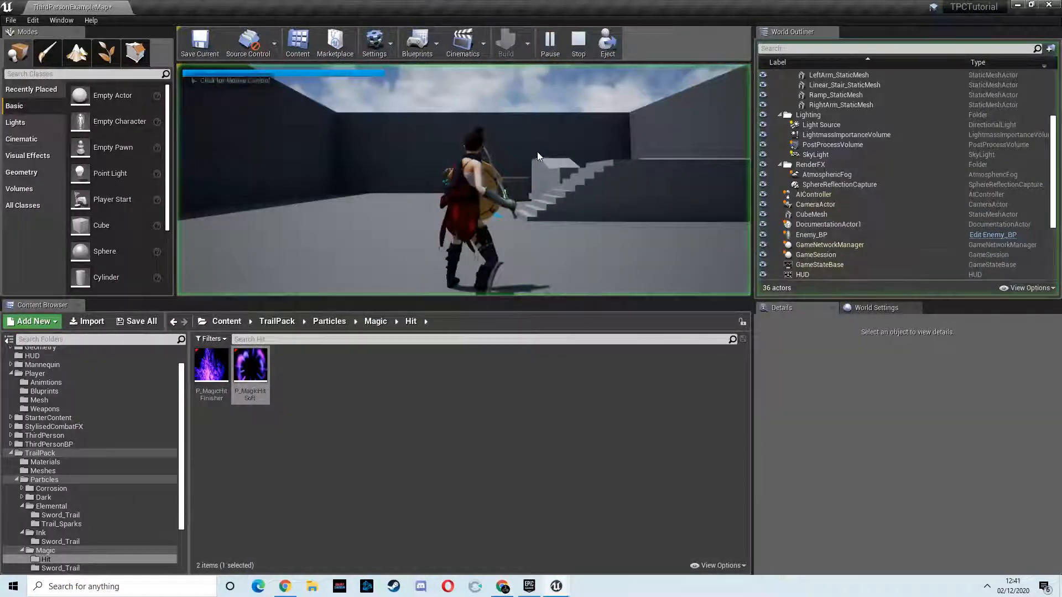
{"action": "left_click", "coordinate": [244, 190]}
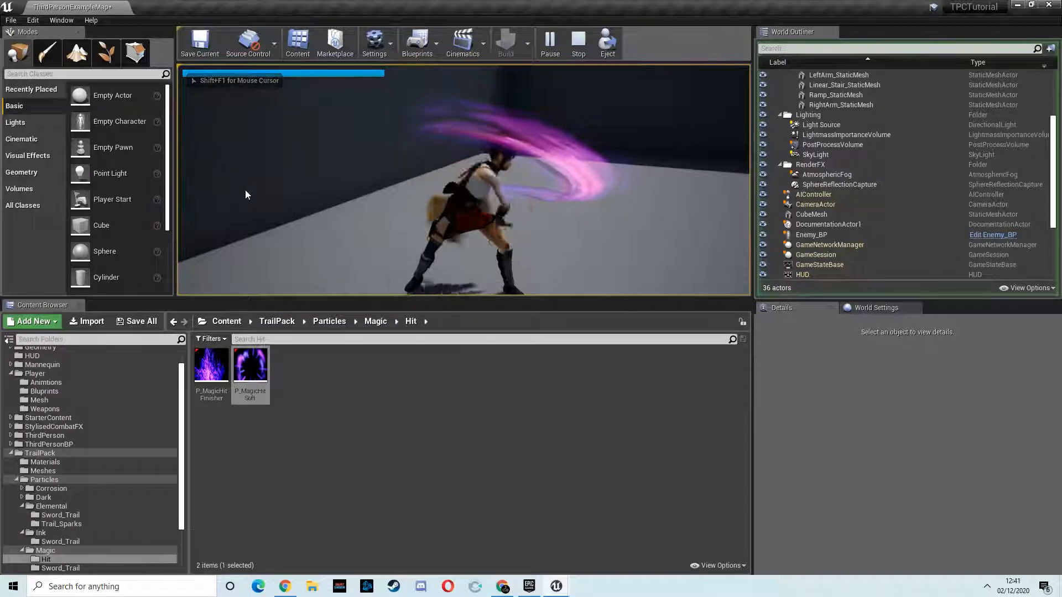
{"action": "key", "text": "w"}
{"action": "left_click", "coordinate": [544, 217]}
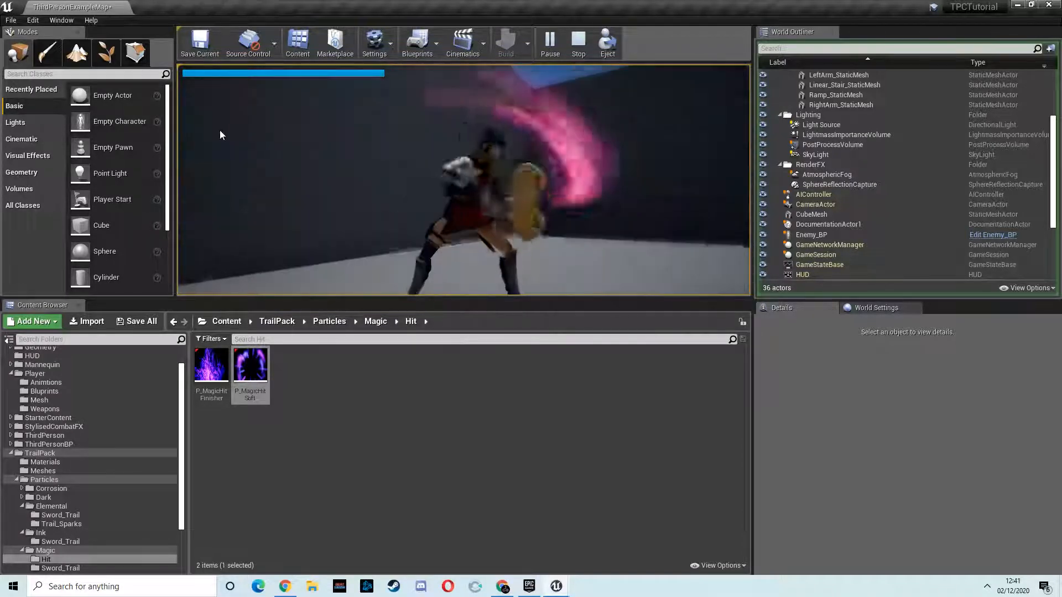
{"action": "left_click", "coordinate": [220, 131]}
{"action": "key", "text": "w"}
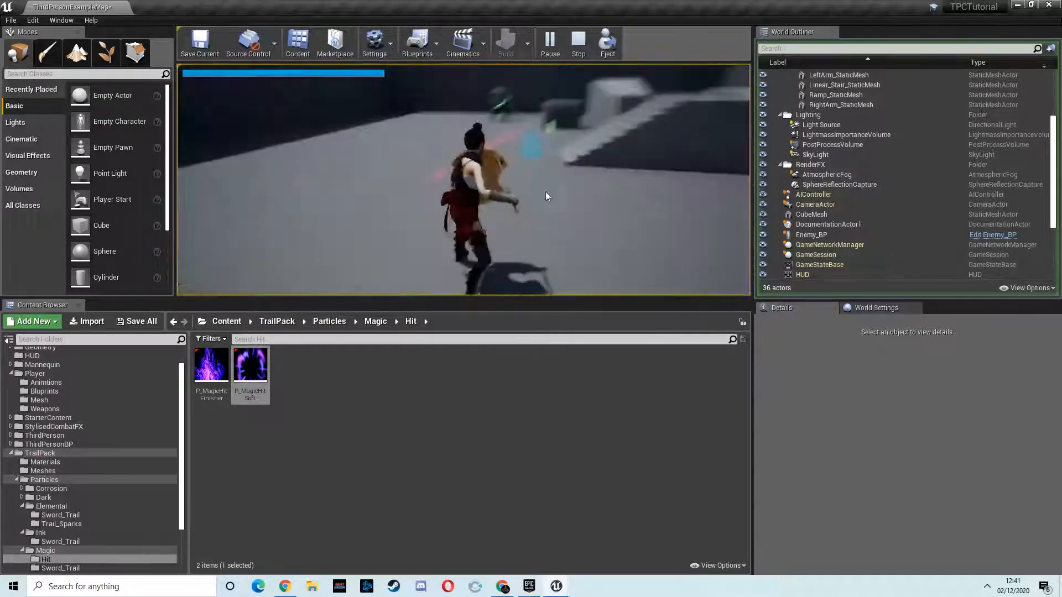
- Run up to the enemy and attack it to check the Magic hit effect
{"action": "key", "text": "w"}
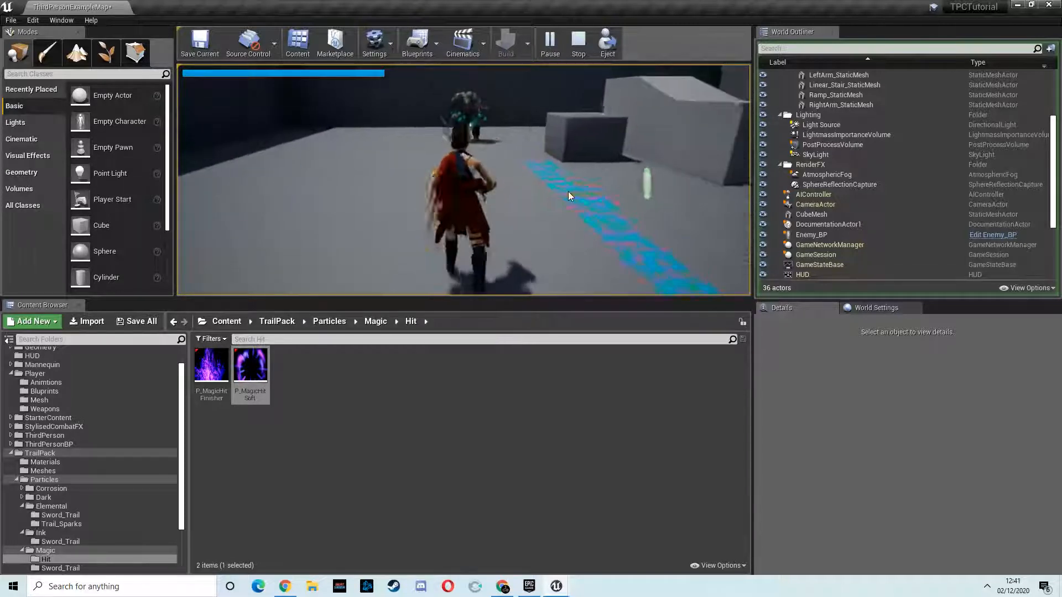
{"action": "left_click", "coordinate": [568, 190]}
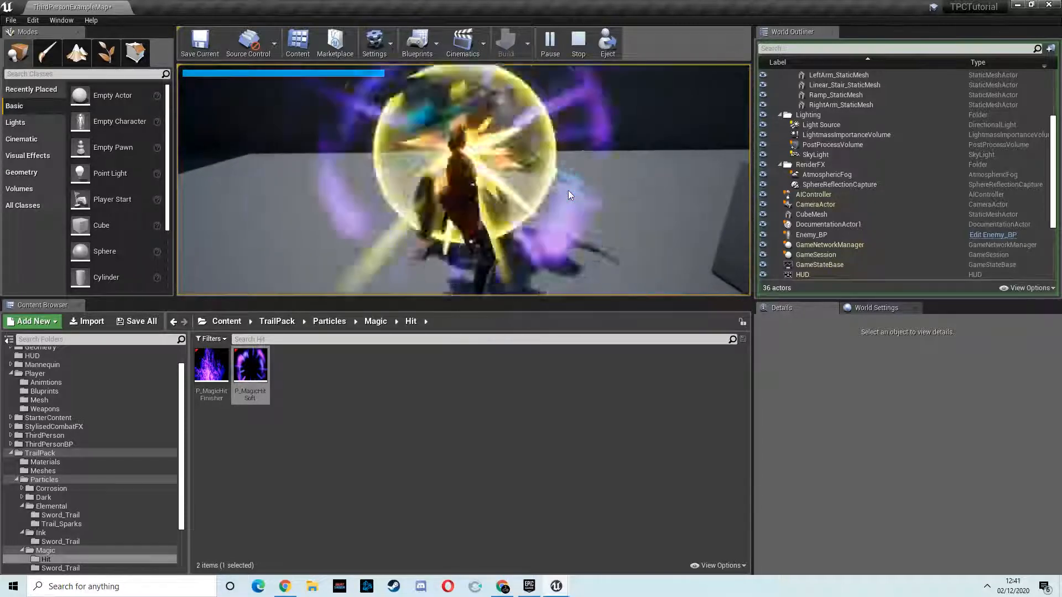
{"action": "left_click", "coordinate": [569, 182]}
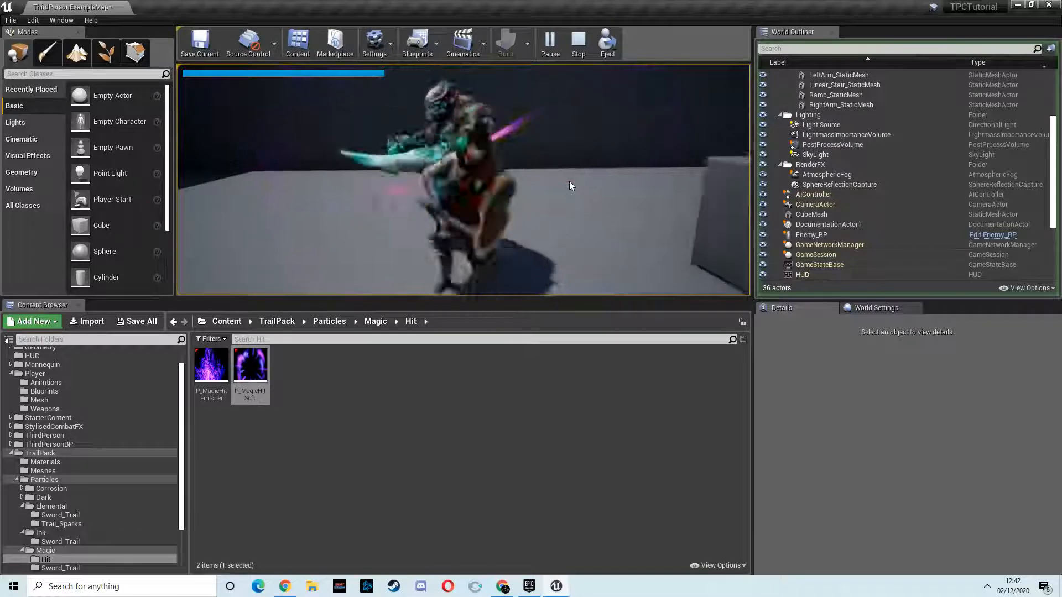
{"action": "key", "text": "w"}
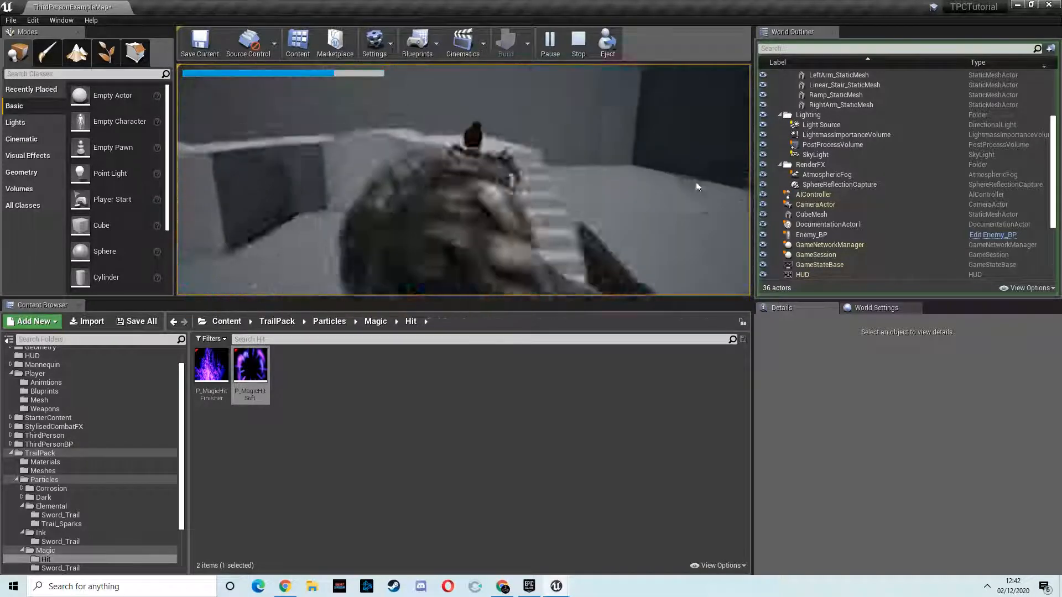
{"action": "key", "text": "w"}
{"action": "left_click", "coordinate": [400, 217]}
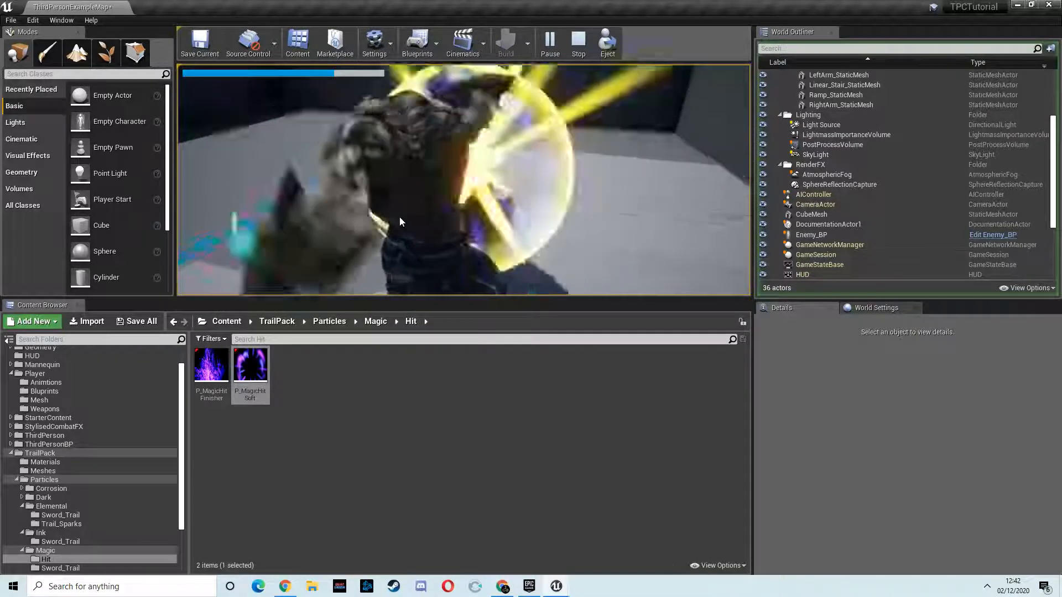
{"action": "left_click", "coordinate": [407, 202]}
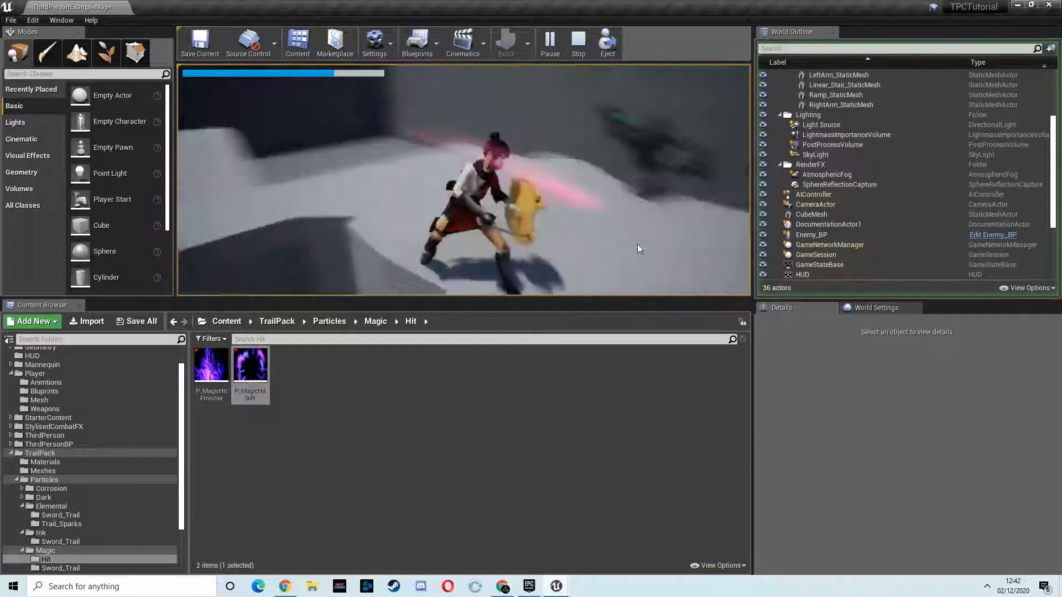
- Slash again while moving away from the enemy to review the trail, and end the play session
{"action": "key", "text": "w"}
{"action": "left_click", "coordinate": [710, 236]}
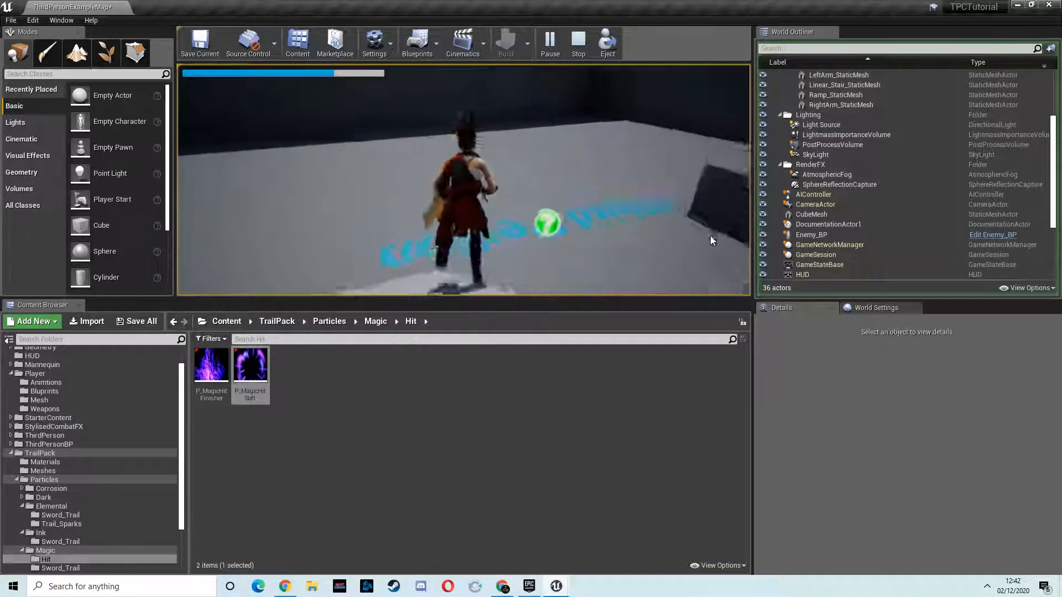
{"action": "left_click", "coordinate": [750, 207]}
{"action": "key", "text": "w"}
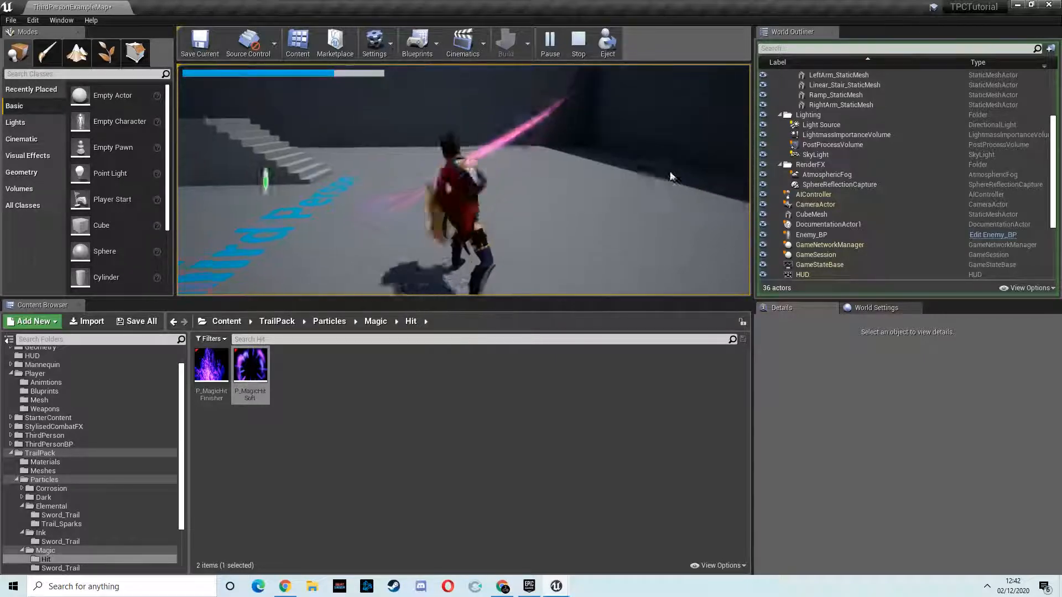
{"action": "key", "text": "Escape"}
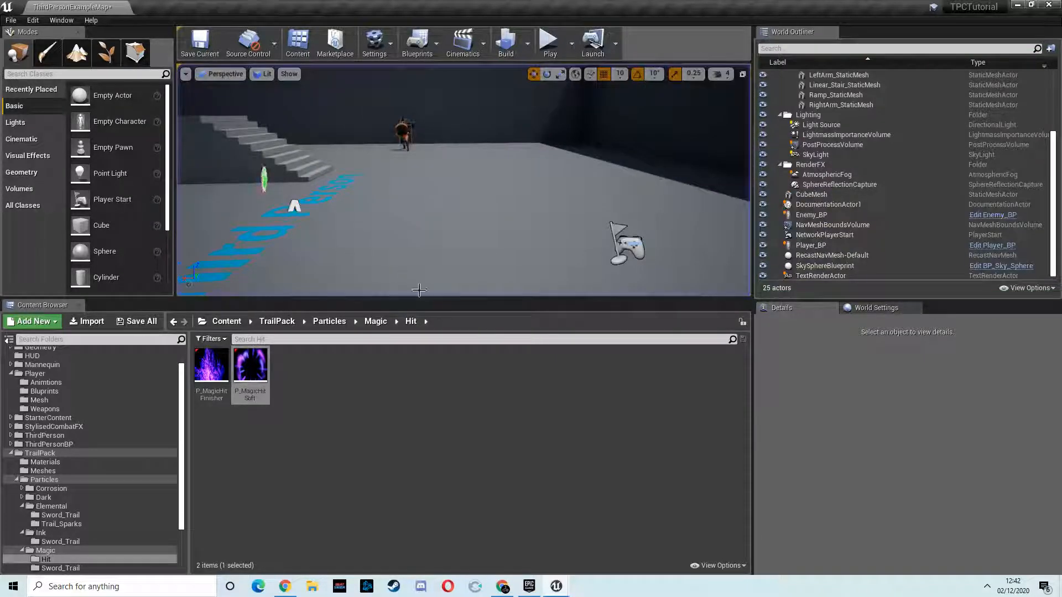
- Browse to the TrailPack/Particles/Ink/Sword_Trail folder in the project content
{"action": "left_click", "coordinate": [375, 322]}
{"action": "left_click", "coordinate": [337, 323]}
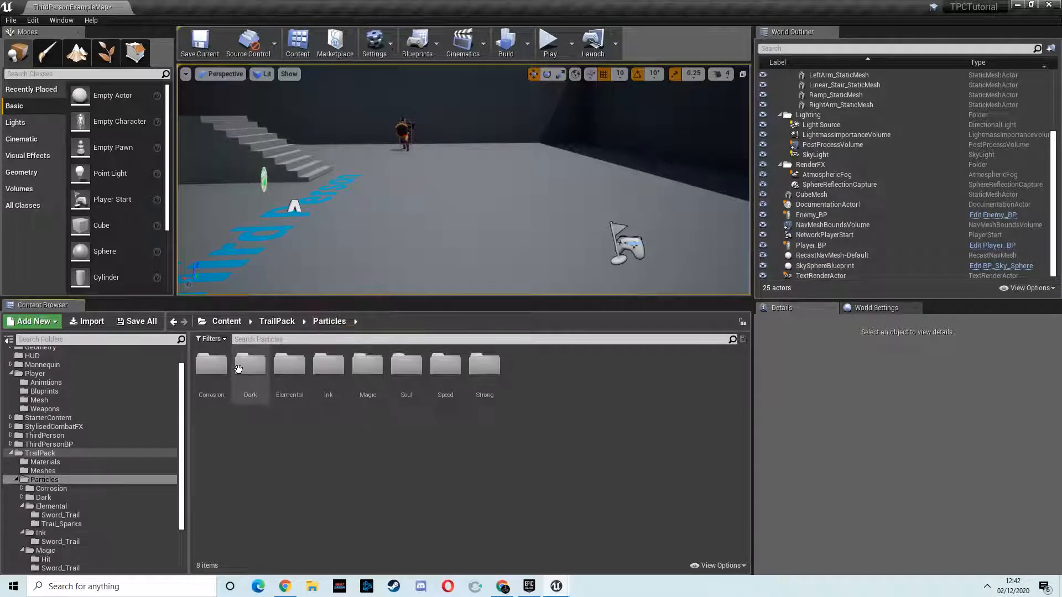
{"action": "double_click", "coordinate": [329, 372]}
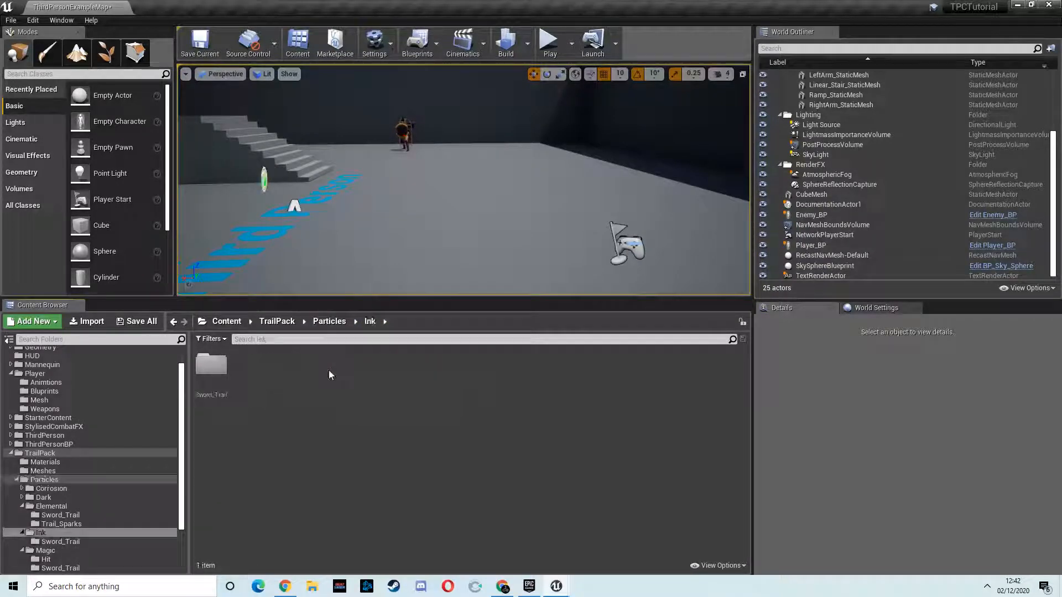
{"action": "double_click", "coordinate": [215, 371]}
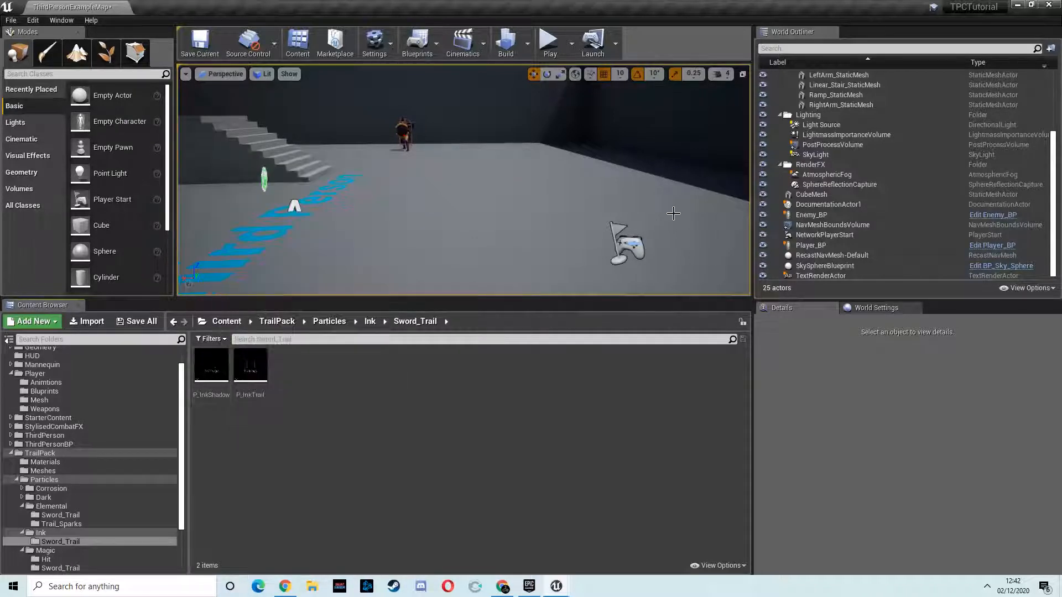
- Select the player character in the level, open Player_BP for editing and bring up the Sword_And_Shield_Slash animation
{"action": "left_click", "coordinate": [406, 143]}
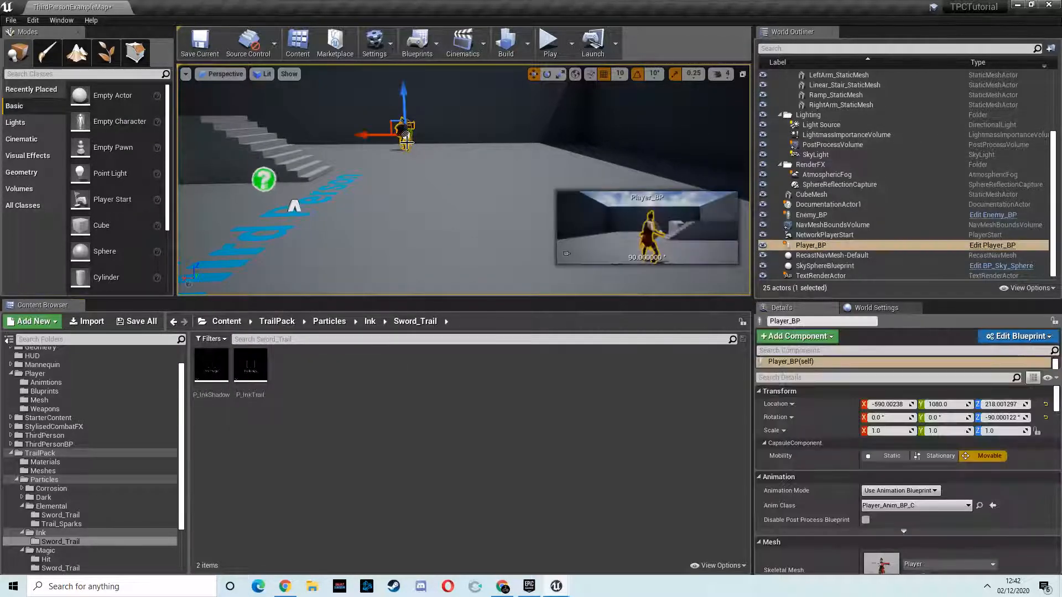
{"action": "left_click", "coordinate": [989, 250]}
{"action": "left_click", "coordinate": [188, 7]}
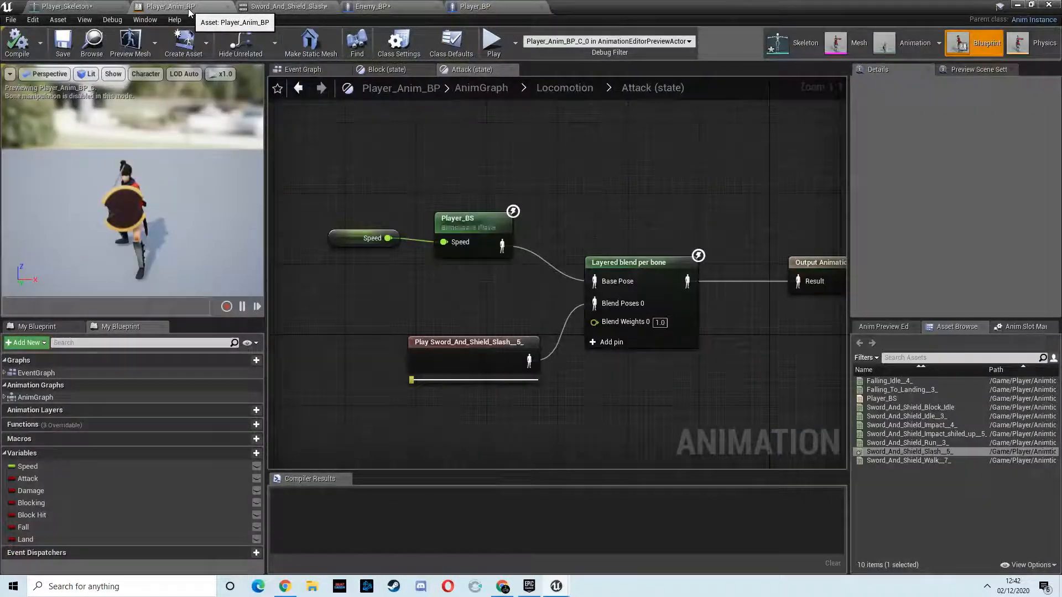
{"action": "left_click", "coordinate": [285, 6]}
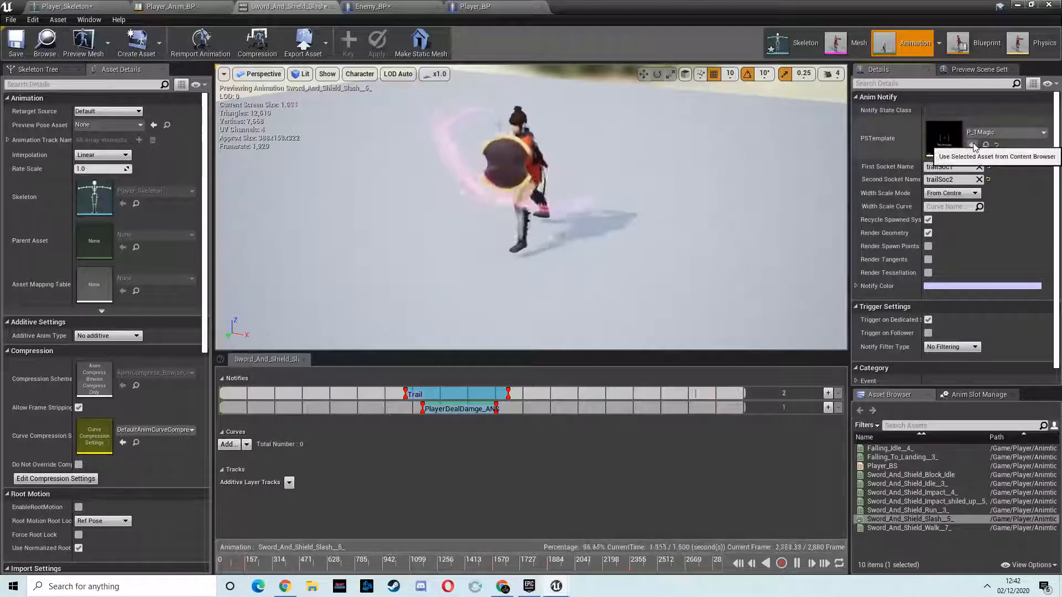
- Set the Trail notify's PSTemplate to P_InkShadow from the Ink Sword_Trail folder
{"action": "left_click", "coordinate": [1031, 4]}
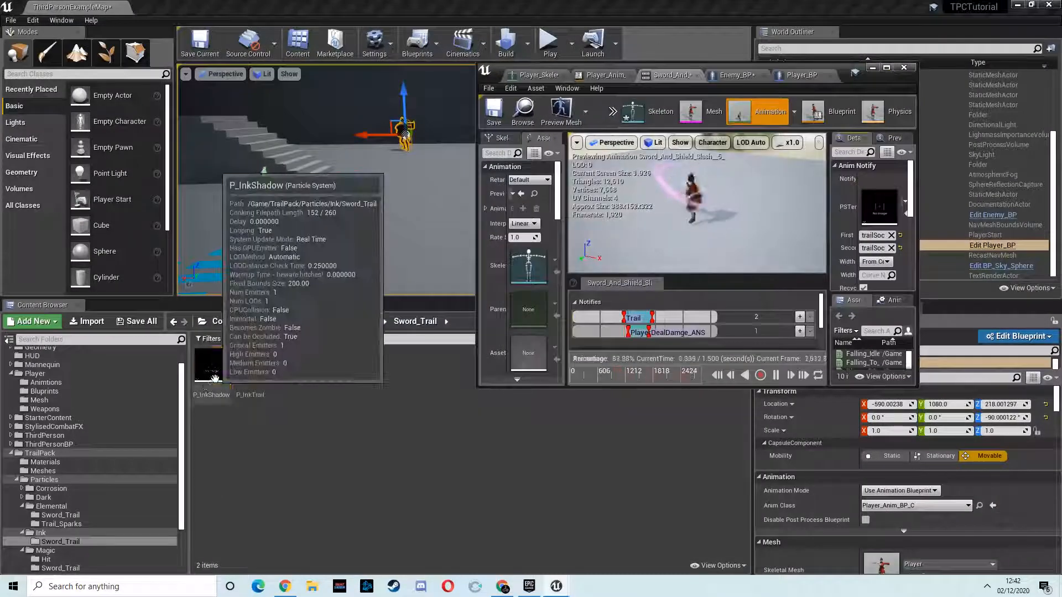
{"action": "left_click", "coordinate": [213, 371]}
{"action": "left_click", "coordinate": [887, 68]}
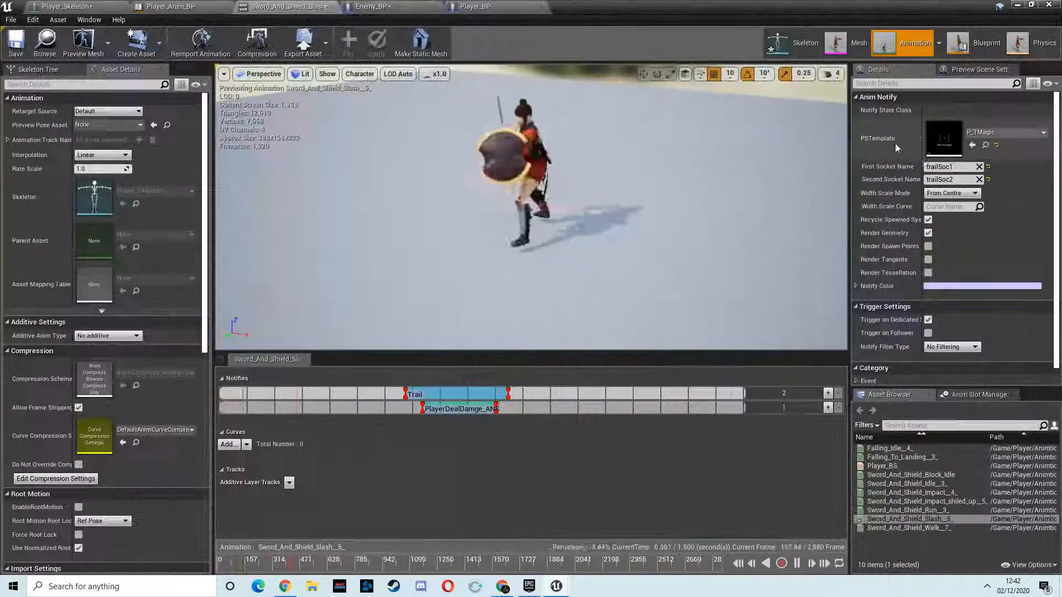
{"action": "left_click", "coordinate": [973, 145]}
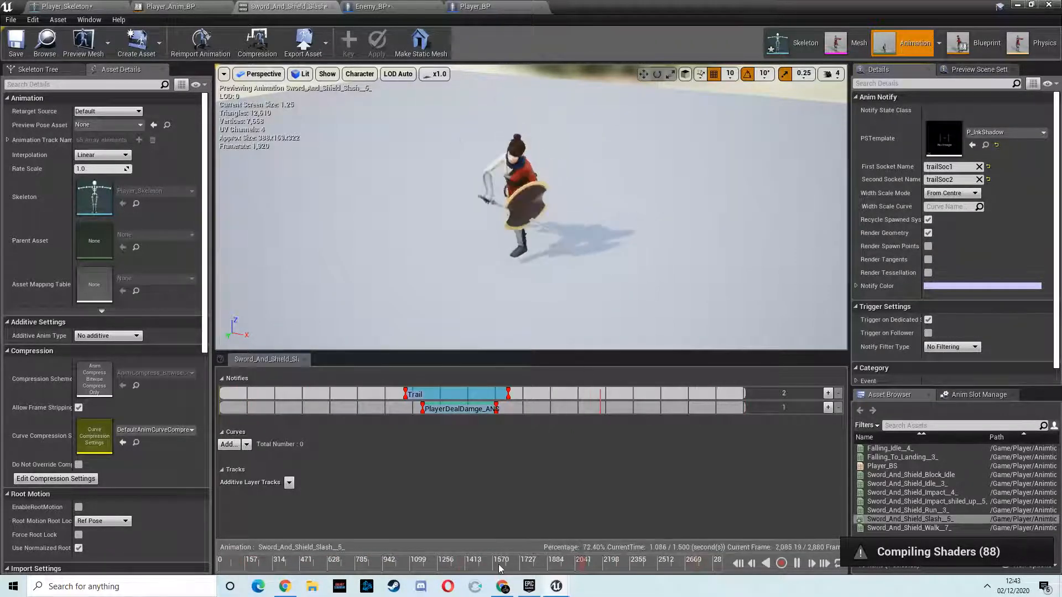
{"action": "key", "text": "alt+Tab"}
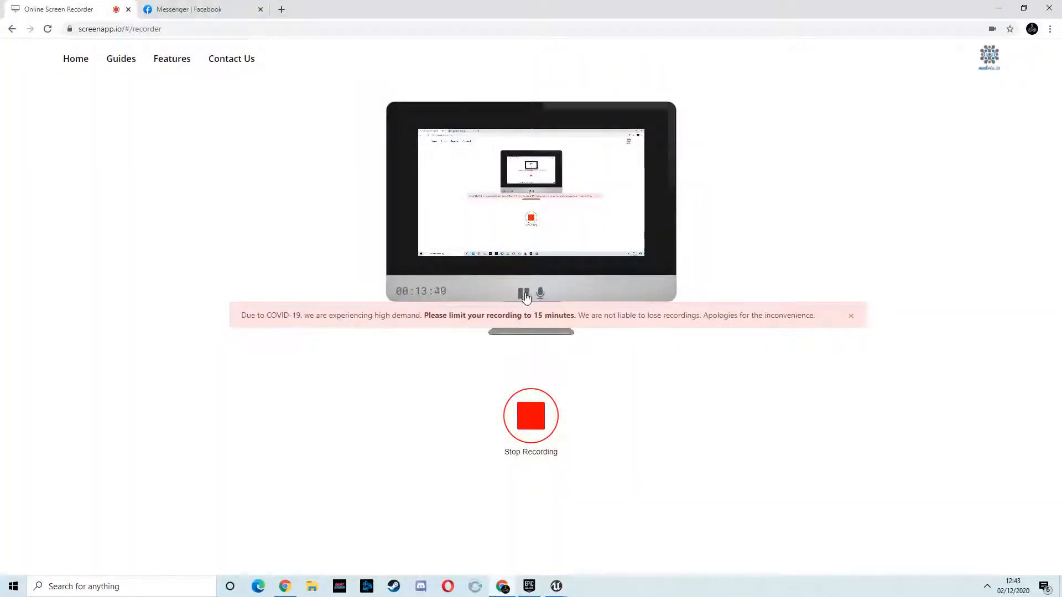
- Switch from the browser back to Unreal Editor and preview the Sword_And_Shield_Slash animation
{"action": "left_click", "coordinate": [993, 8]}
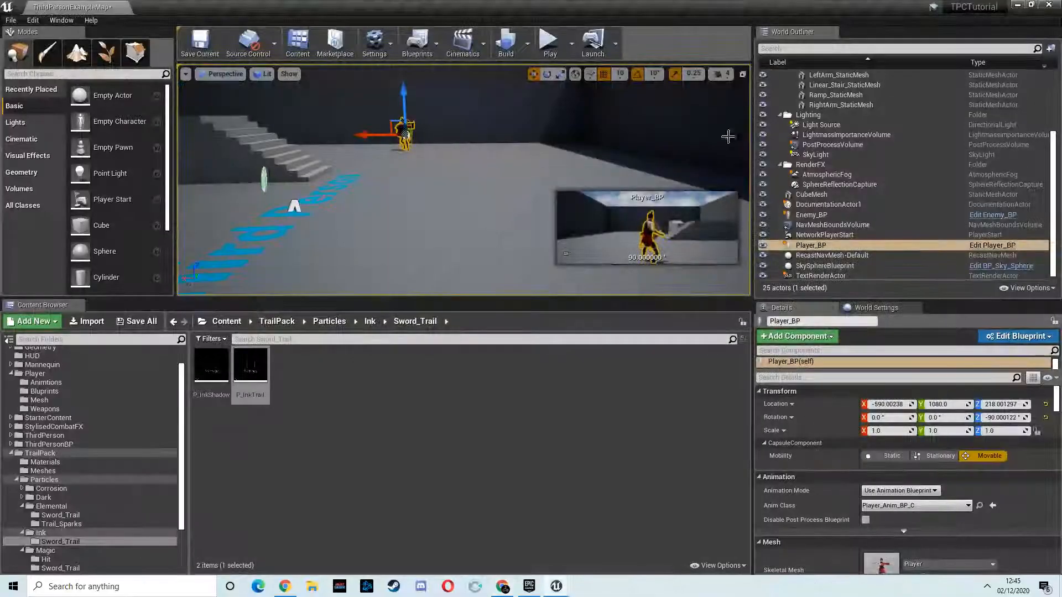
{"action": "left_click", "coordinate": [650, 525]}
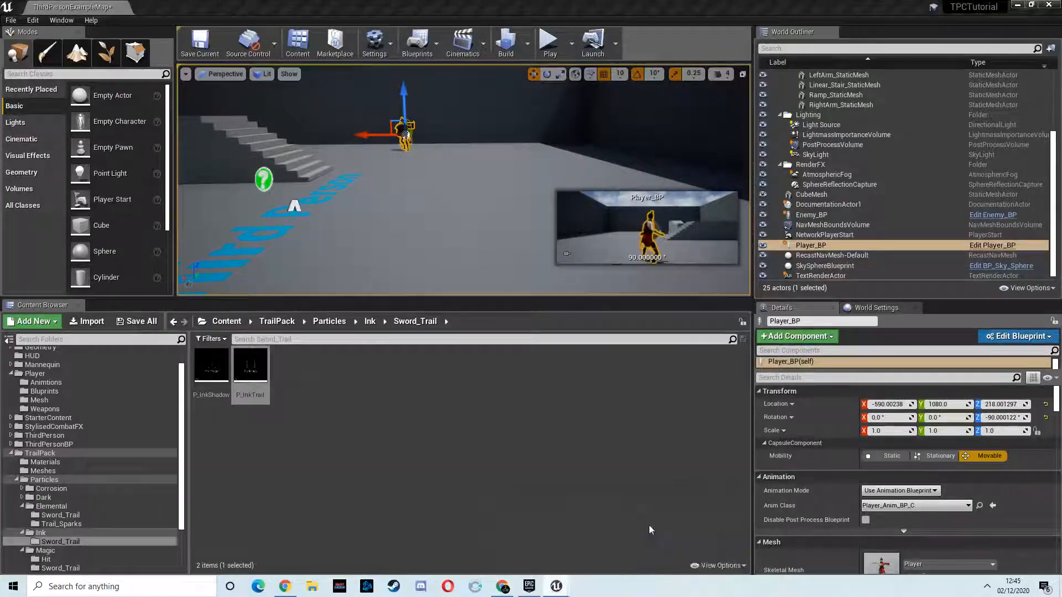
{"action": "left_click", "coordinate": [797, 563]}
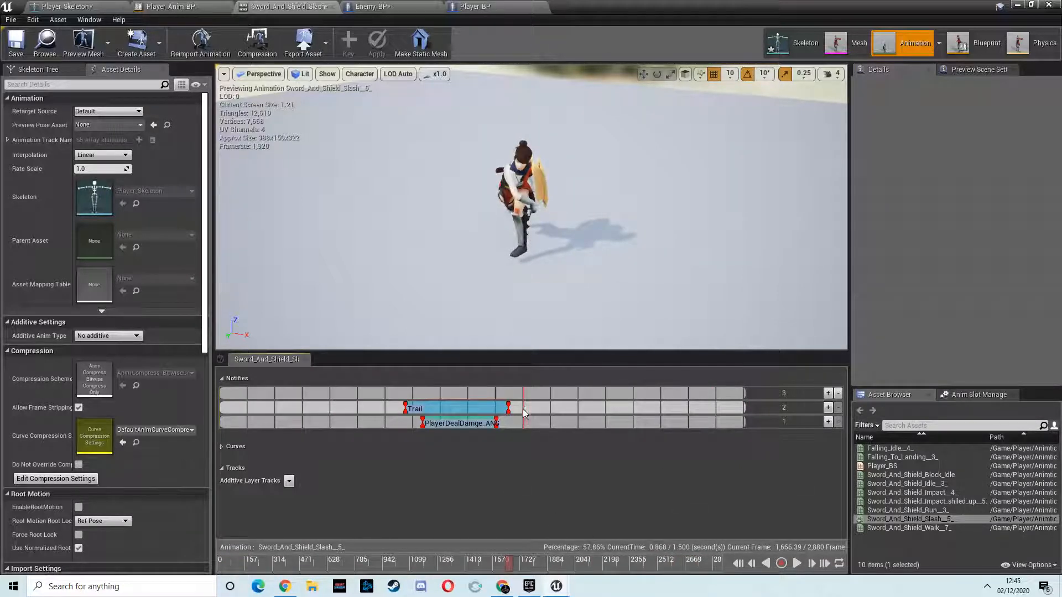
- Add a second Trail notify state on notify track 3 at about 0.551 seconds, lasting about 0.256 seconds
{"action": "left_click", "coordinate": [457, 423]}
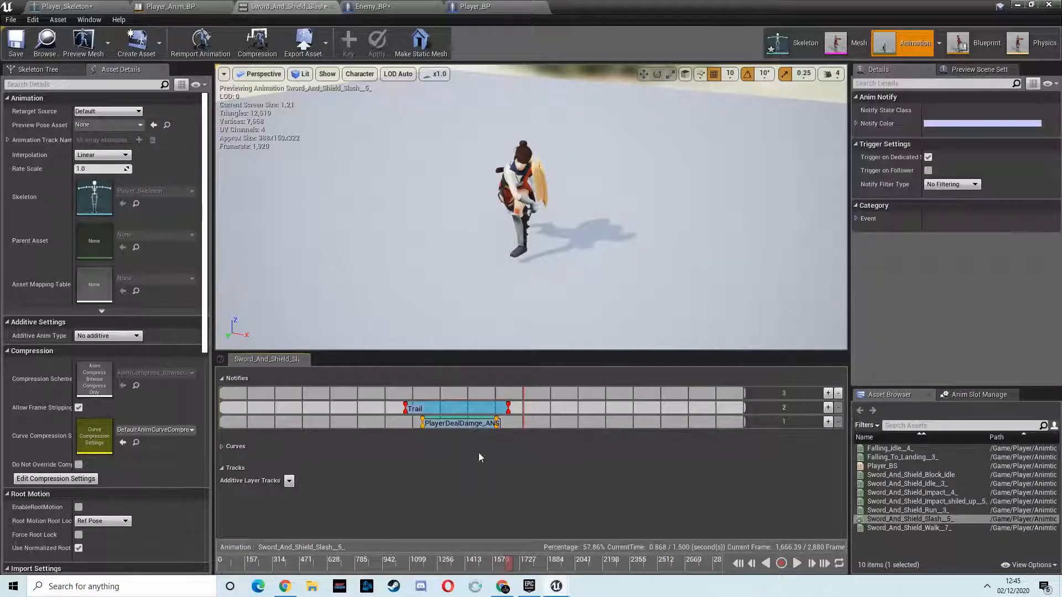
{"action": "left_click_drag", "start_coordinate": [480, 560], "coordinate": [400, 561]}
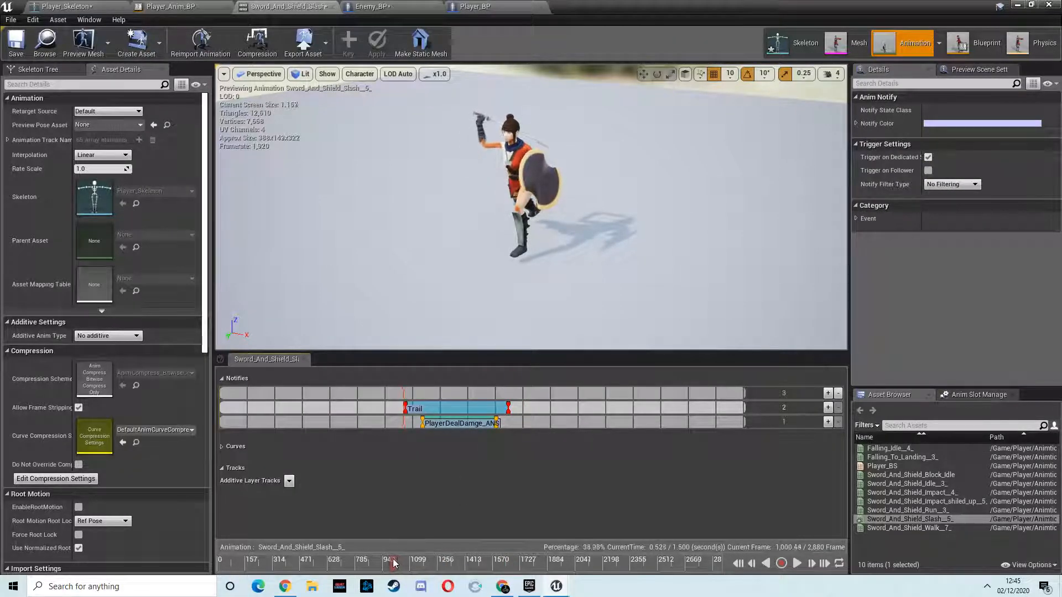
{"action": "left_click_drag", "start_coordinate": [397, 563], "coordinate": [404, 563]}
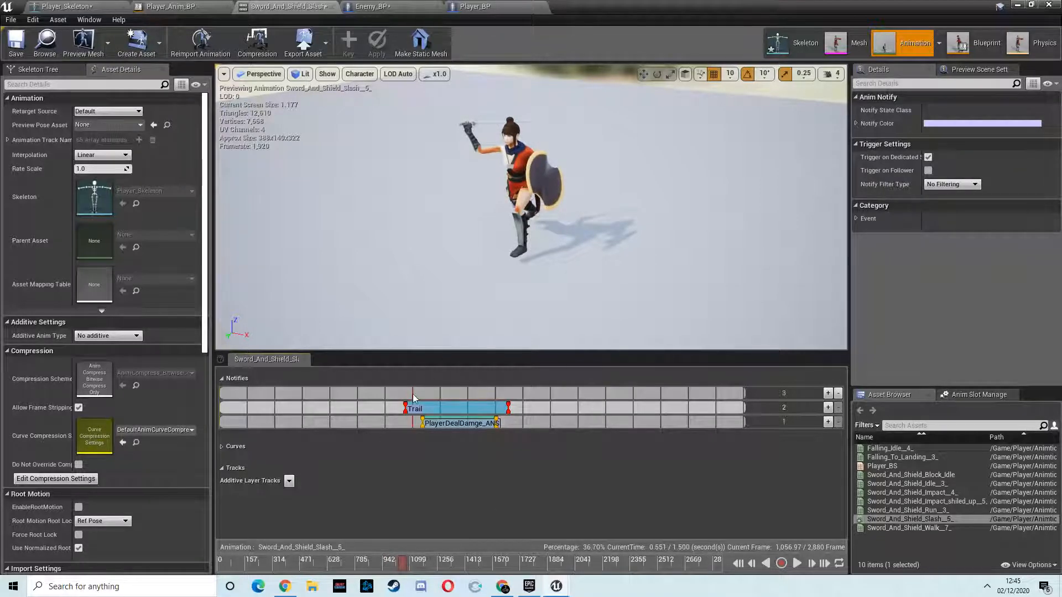
{"action": "right_click", "coordinate": [413, 398]}
{"action": "mouse_move", "coordinate": [447, 411]}
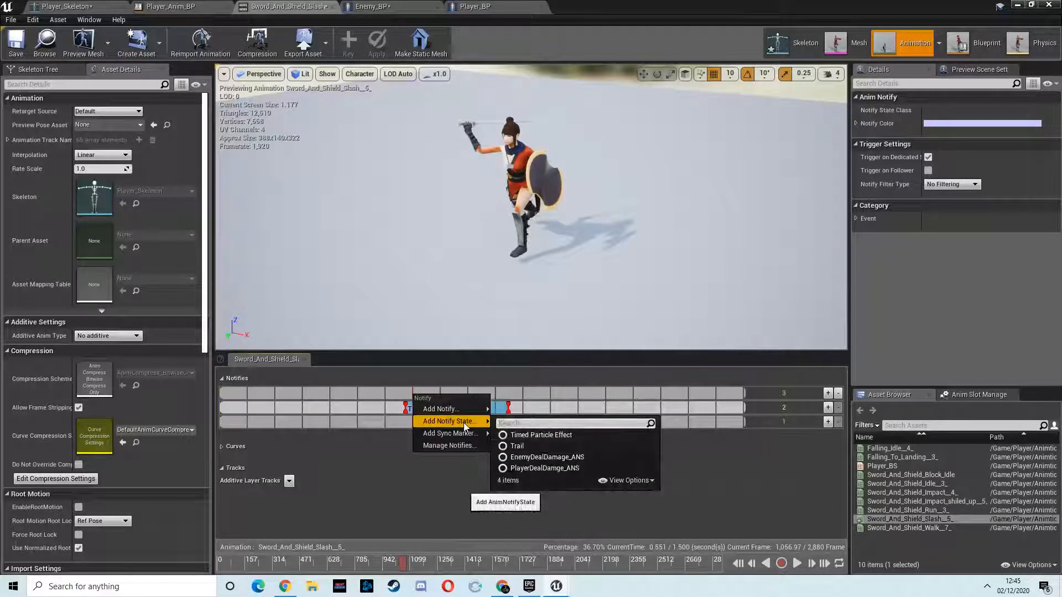
{"action": "left_click", "coordinate": [539, 457]}
{"action": "left_click_drag", "start_coordinate": [425, 394], "coordinate": [501, 396]}
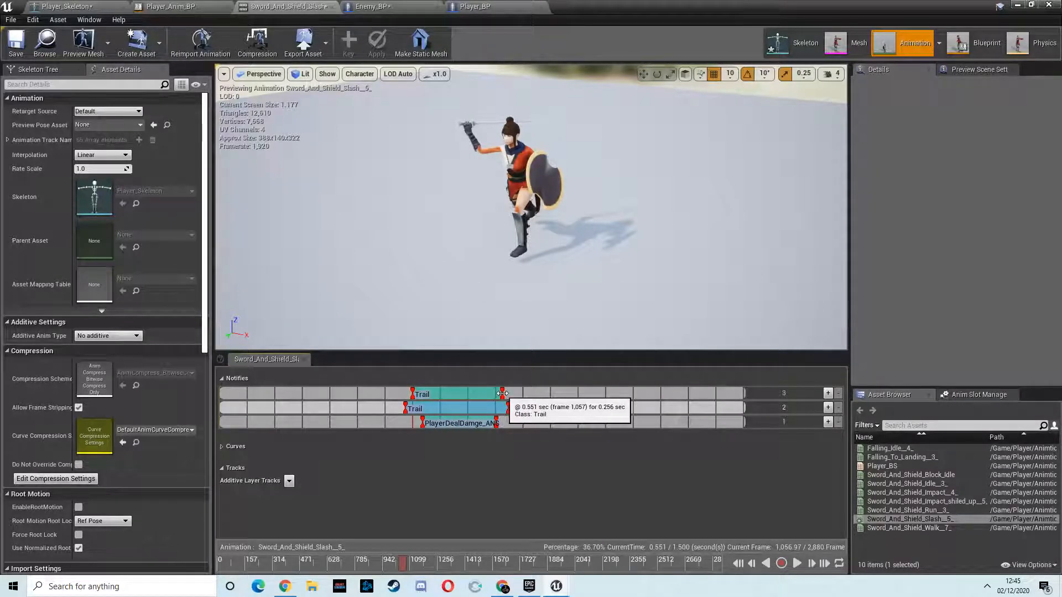
- Set the track 3 Trail notify's First Socket Name to trailSoc1 and Second Socket Name to trailSoc2
{"action": "left_click", "coordinate": [501, 393]}
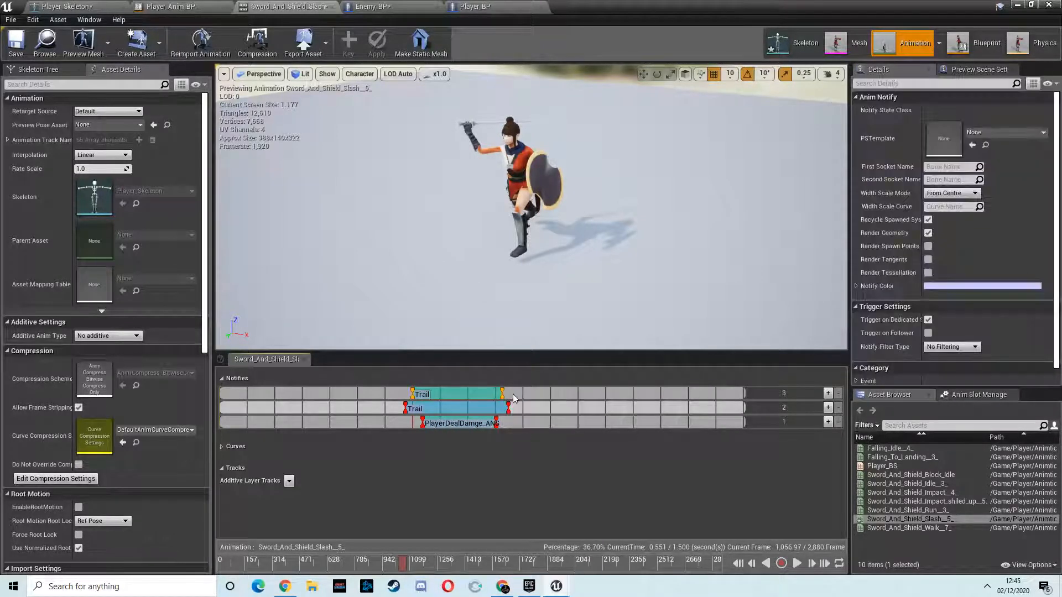
{"action": "left_click", "coordinate": [938, 169]}
{"action": "type", "text": "Trail"}
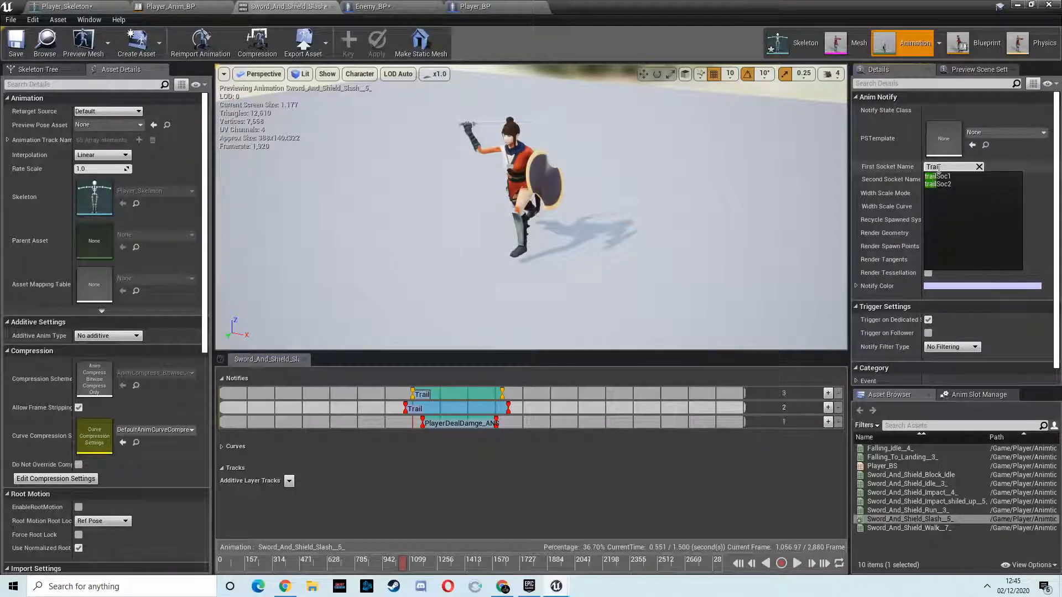
{"action": "left_click", "coordinate": [941, 176]}
{"action": "left_click", "coordinate": [935, 177]}
{"action": "type", "text": "Trail"}
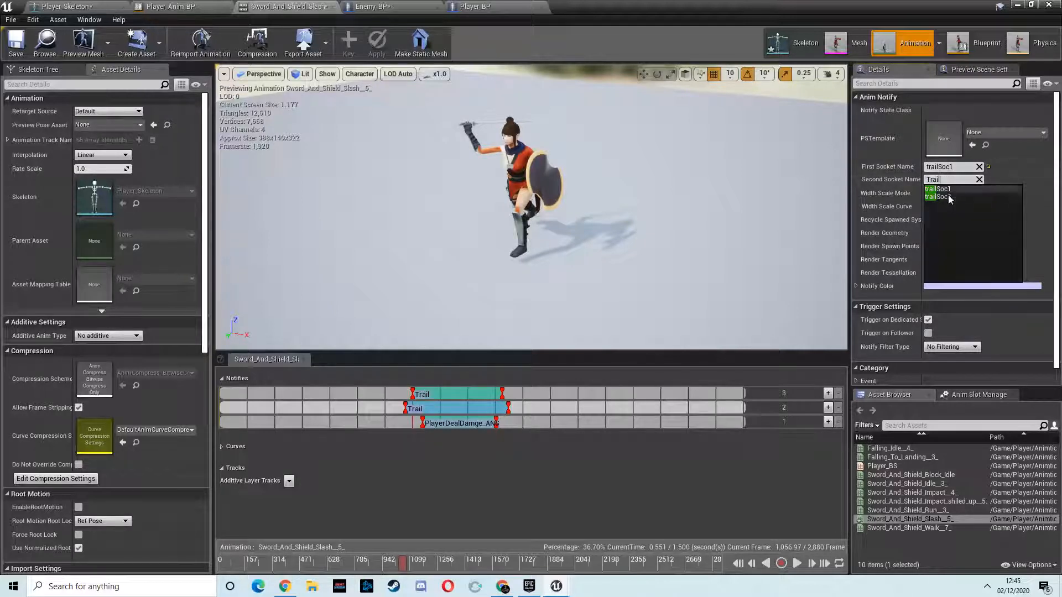
{"action": "left_click", "coordinate": [952, 196]}
- Set the track 3 Trail notify's PSTemplate to P_InkTrail from the Ink Sword_Trail folder and play back the slash animation
{"action": "double_click", "coordinate": [962, 11]}
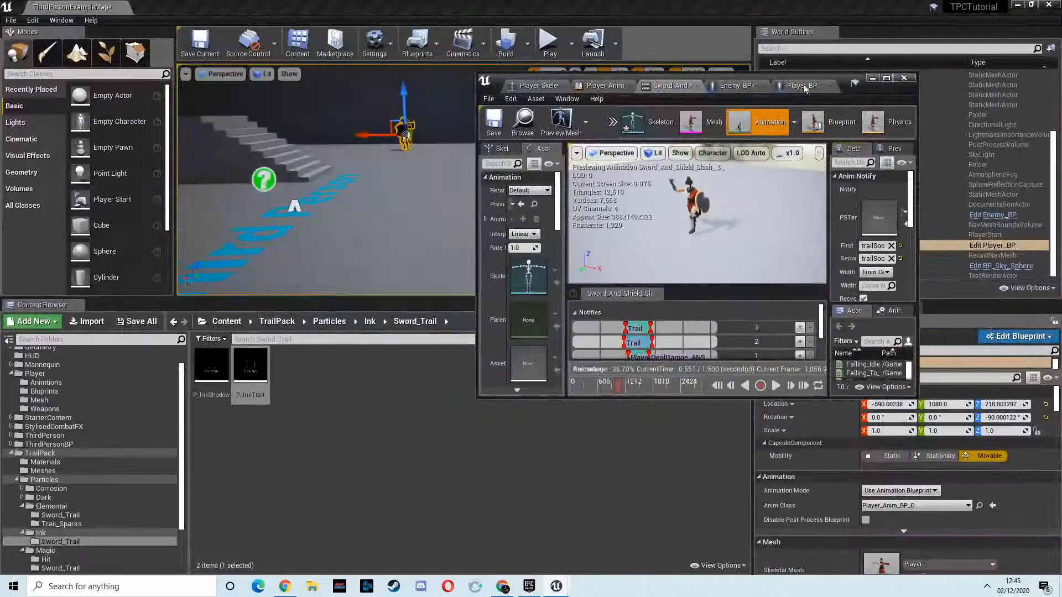
{"action": "left_click", "coordinate": [888, 78]}
{"action": "left_click", "coordinate": [965, 145]}
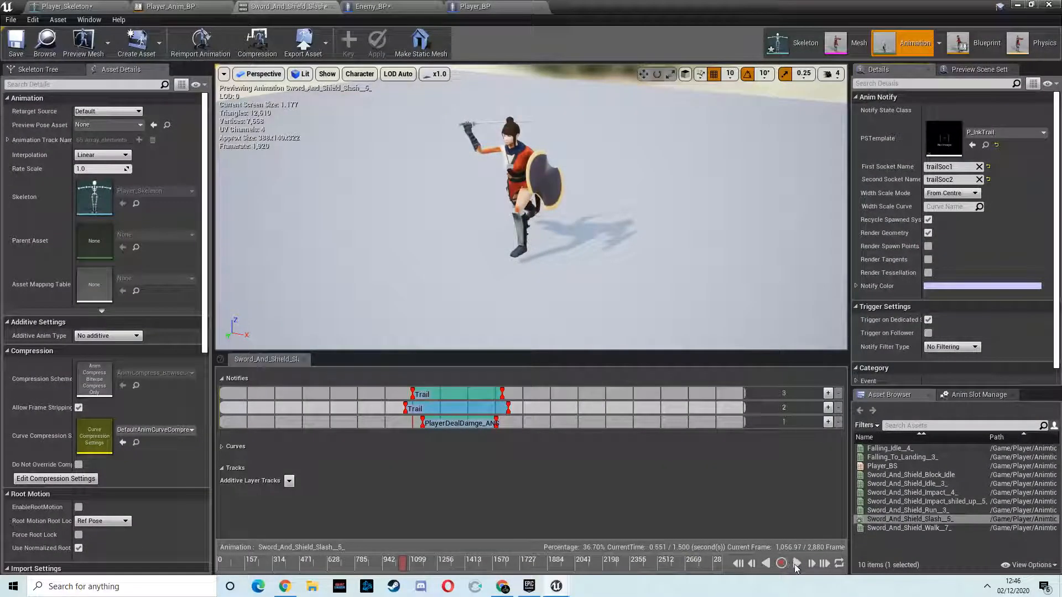
{"action": "left_click", "coordinate": [796, 564]}
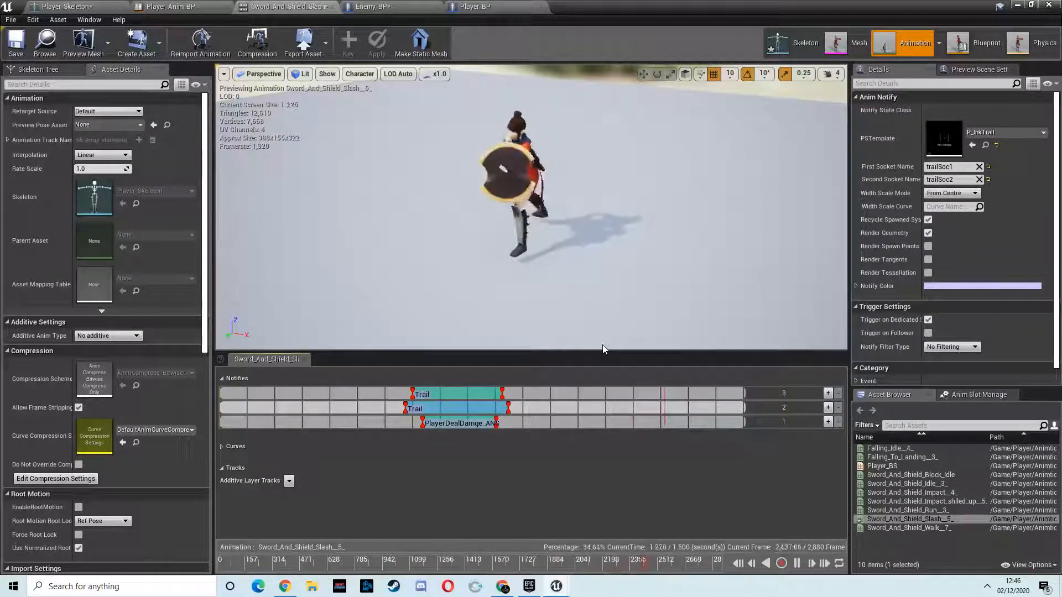
{"action": "left_click", "coordinate": [796, 564]}
- Shorten the track 3 Trail notify at both ends so it sits within the PlayerDealDamge_ANS span, and replay the slash preview
{"action": "left_click_drag", "start_coordinate": [412, 395], "coordinate": [427, 394]}
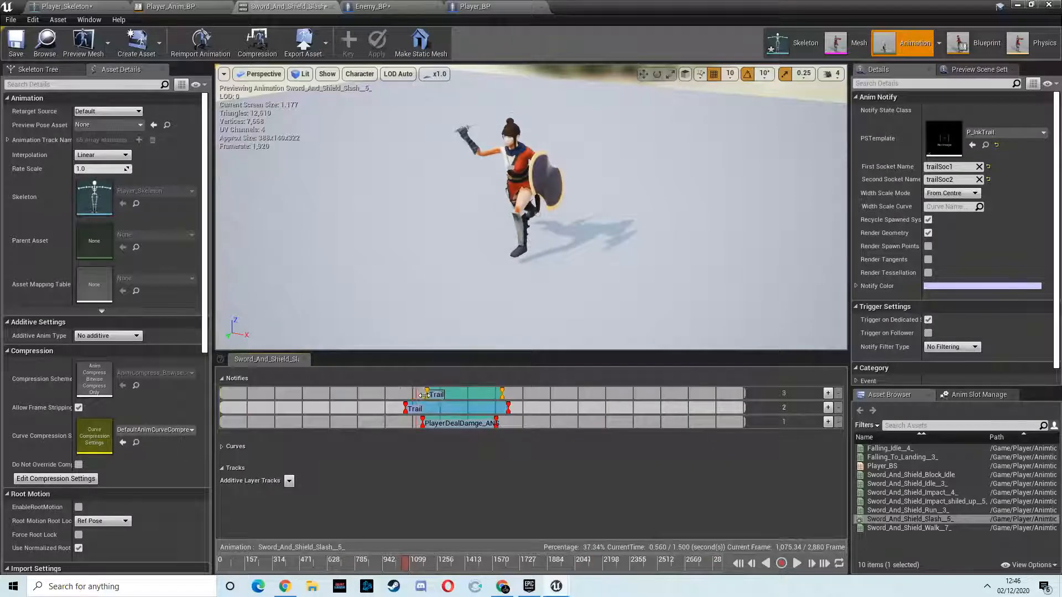
{"action": "left_click_drag", "start_coordinate": [502, 394], "coordinate": [479, 394]}
{"action": "left_click", "coordinate": [736, 539]}
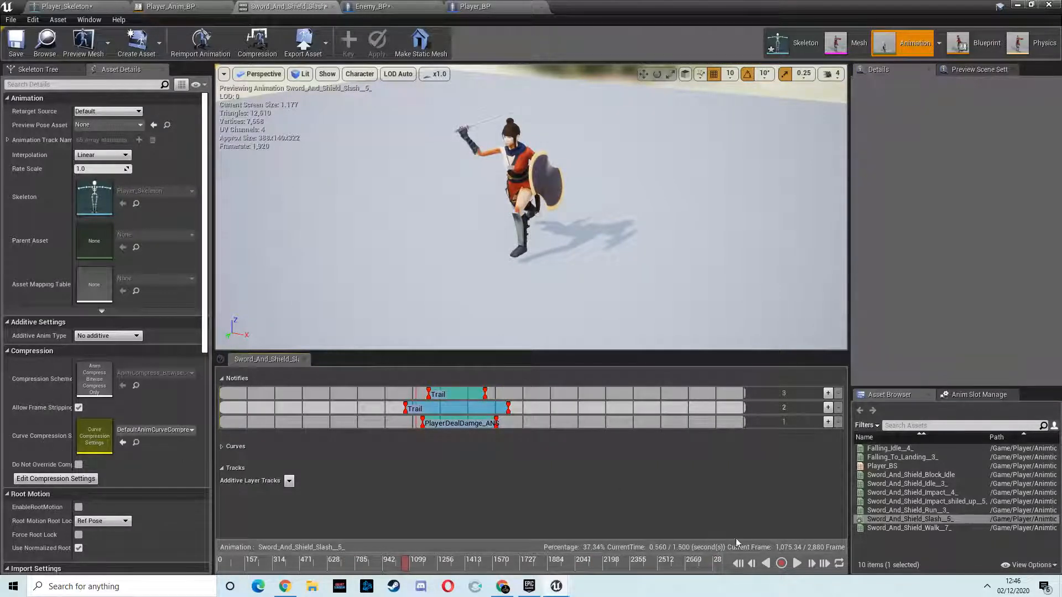
{"action": "left_click", "coordinate": [795, 563]}
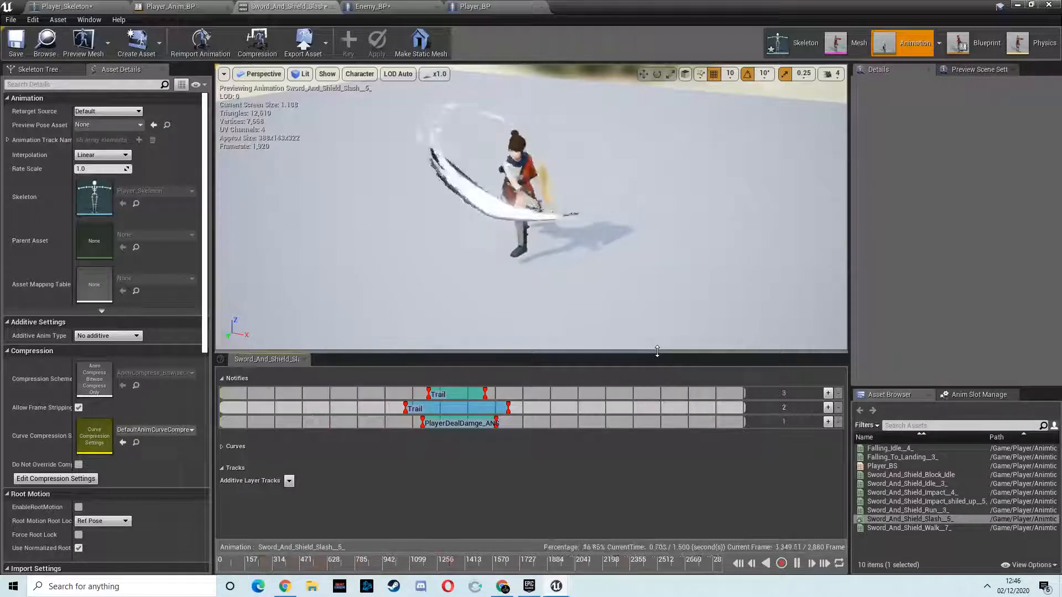
{"action": "left_click_drag", "start_coordinate": [624, 256], "coordinate": [576, 186]}
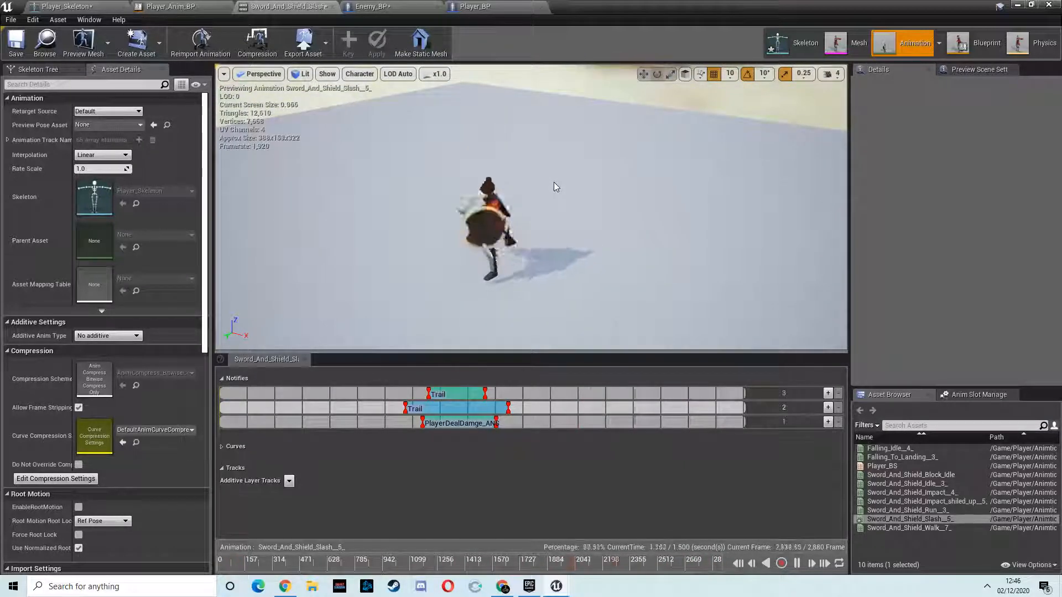